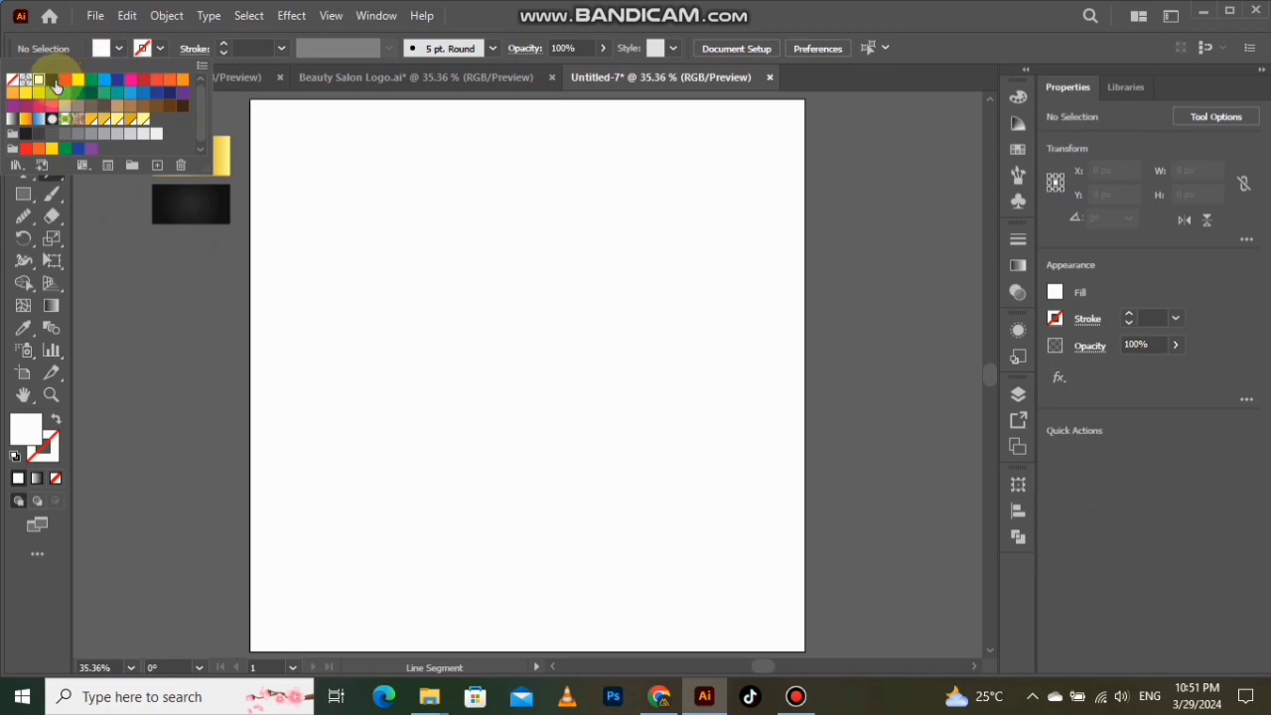
# Draw a vertical line about 873 px tall near the artboard's left side, with a black stroke and no fill
pyautogui.click(51, 82)
pyautogui.click(113, 300)
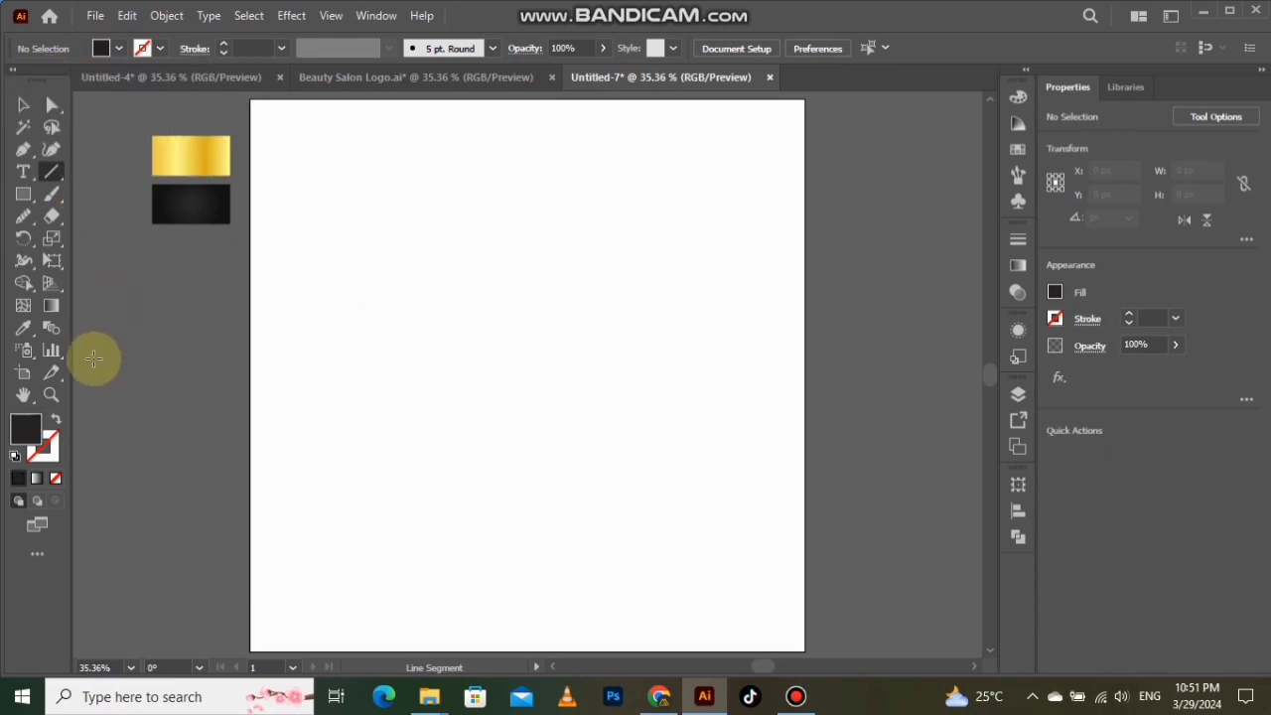
pyautogui.click(56, 419)
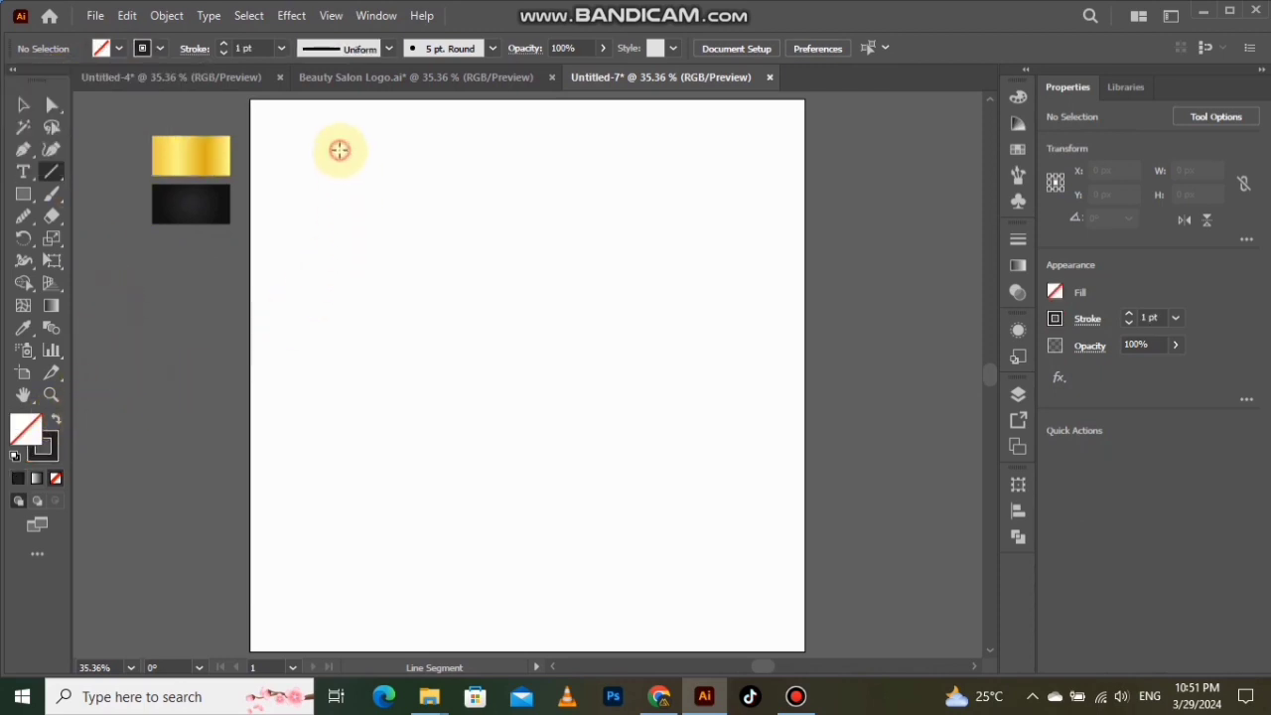
pyautogui.moveTo(339, 150); pyautogui.dragTo(340, 596)
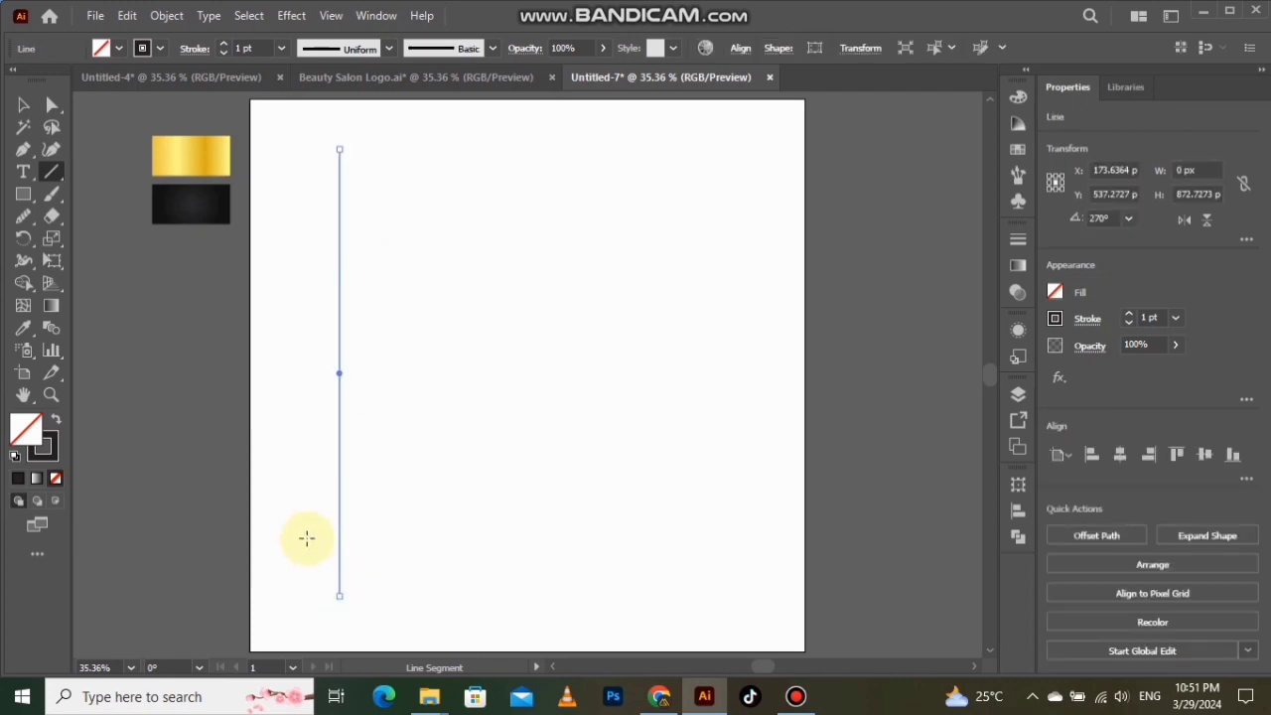
# Copy the line about 47 px to the right and repeat the copy until there are 14 evenly spaced vertical lines
pyautogui.click(27, 105)
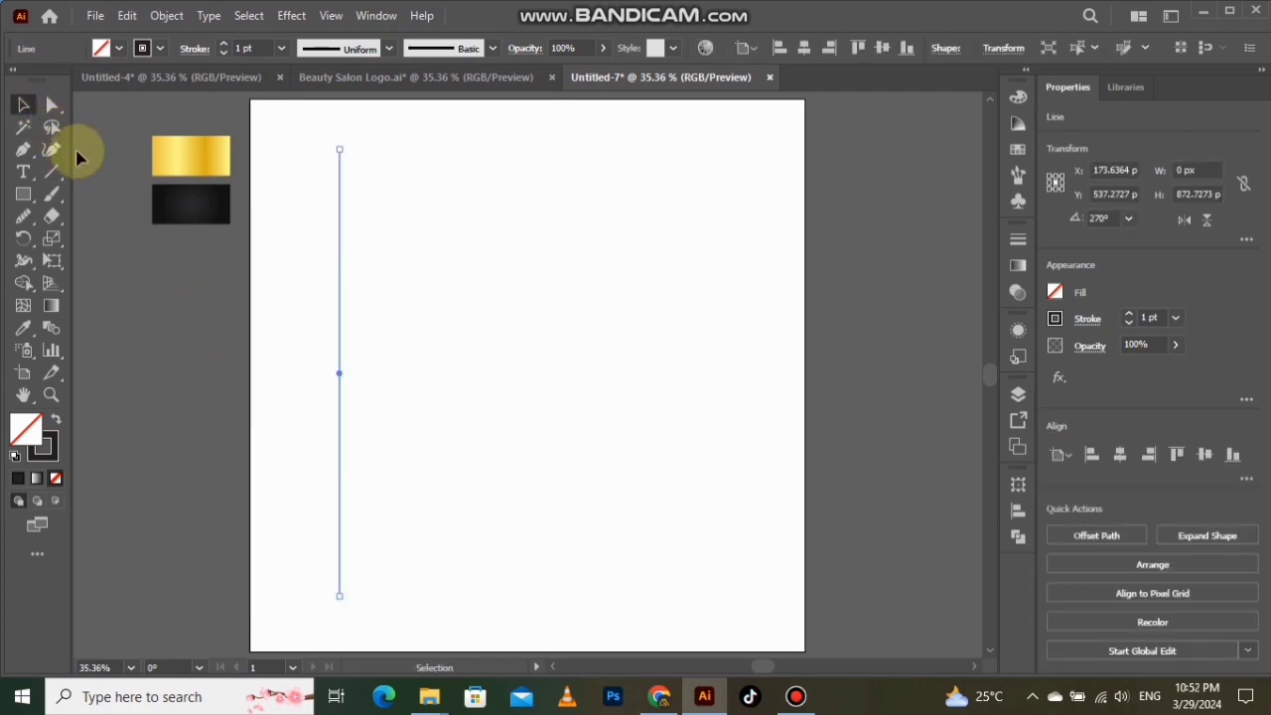
pyautogui.moveTo(338, 377); pyautogui.dragTo(363, 376)
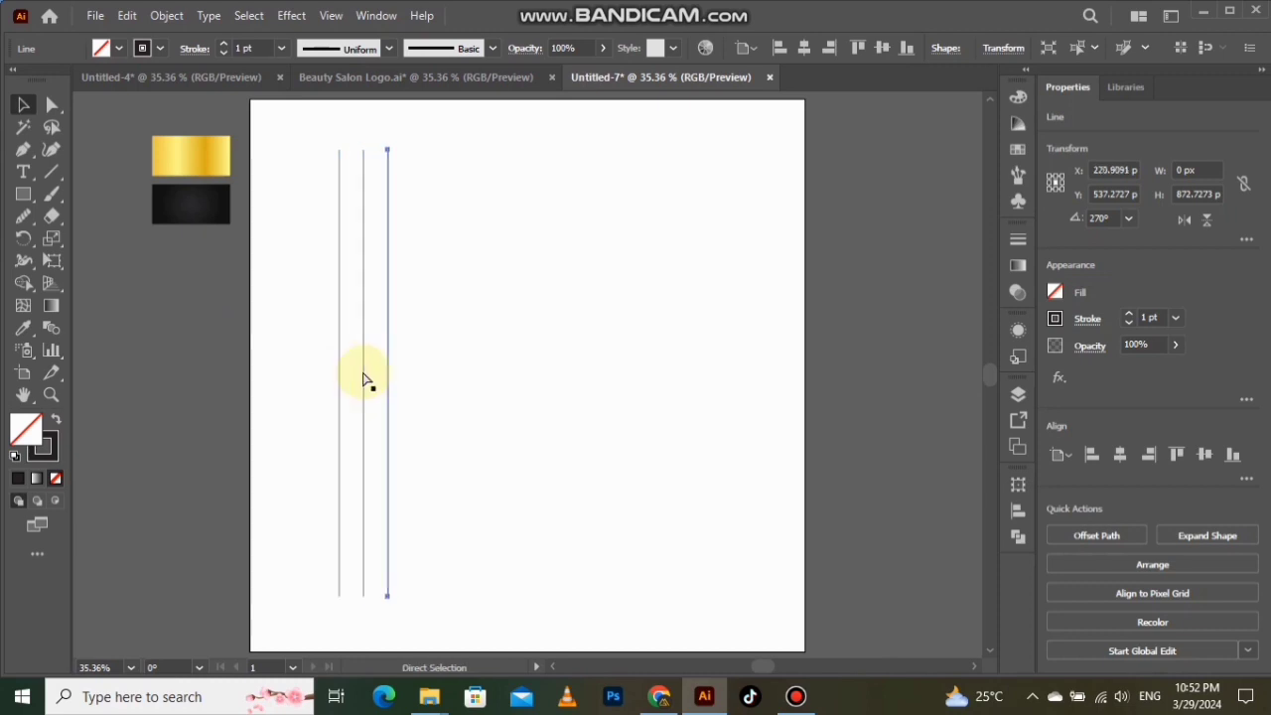
pyautogui.hotkey('ctrl', 'd')
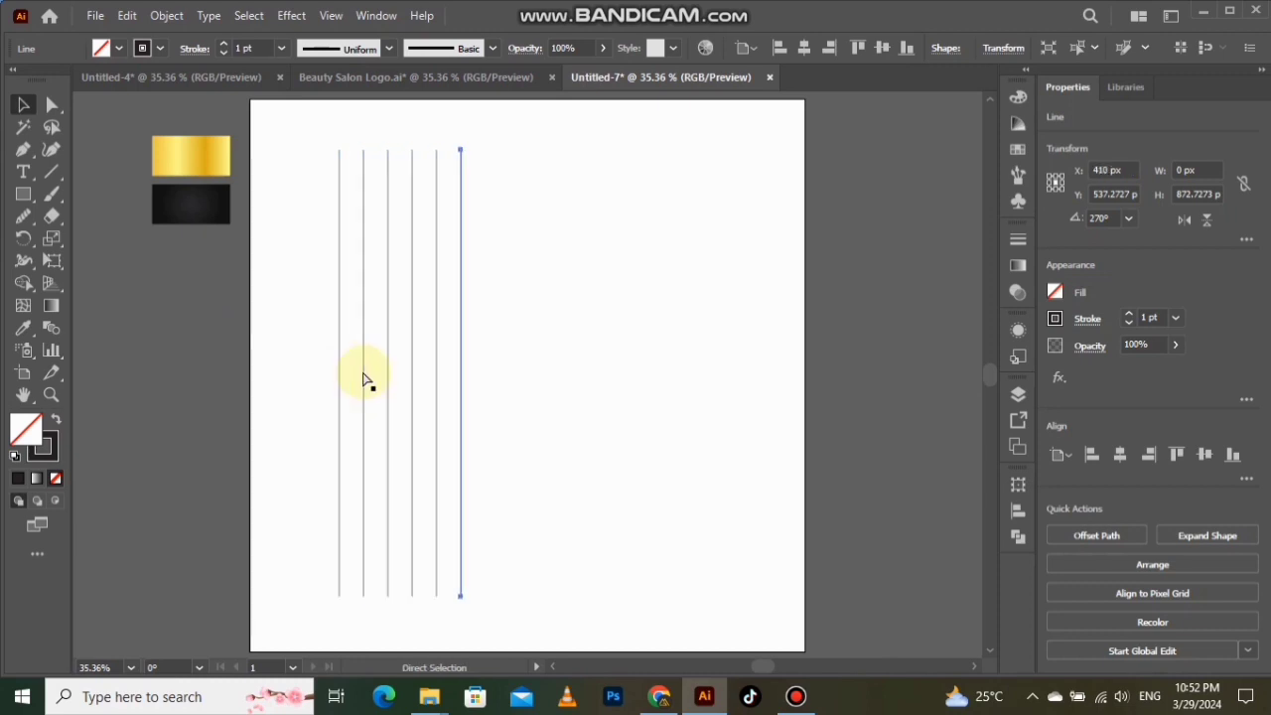
pyautogui.hotkey('ctrl', 'd')
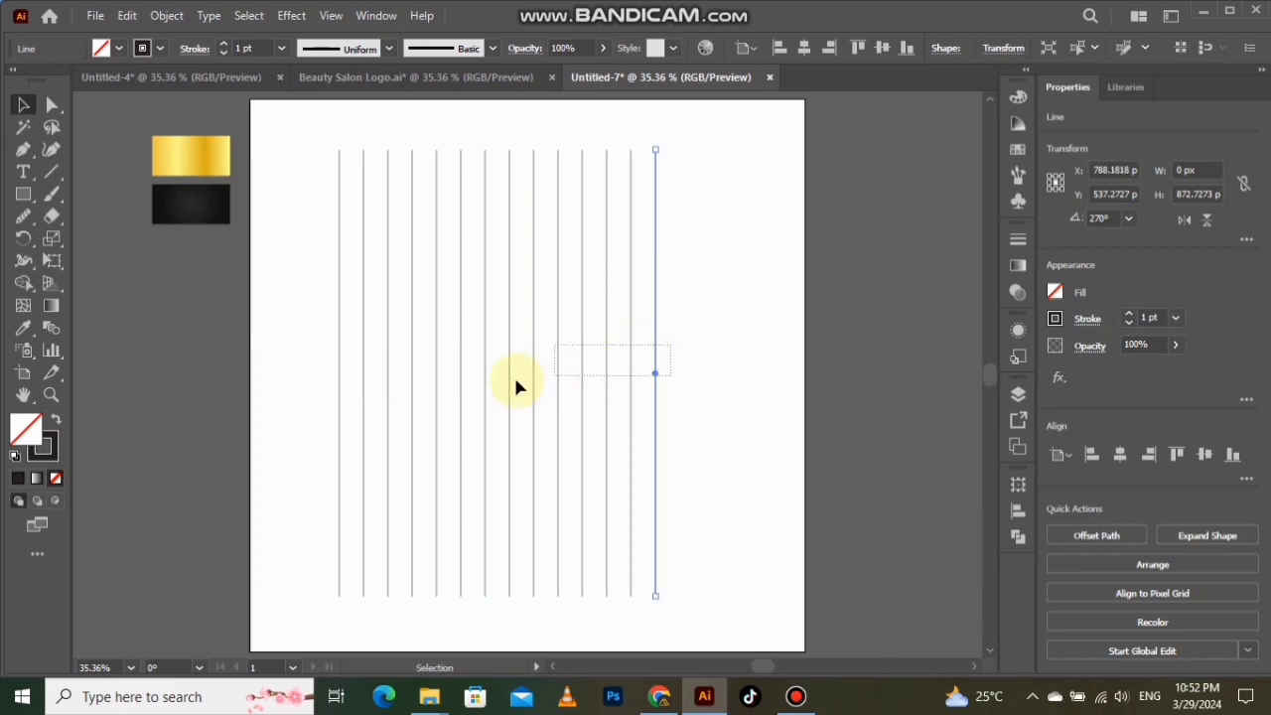
# Narrow all the vertical lines together about their centre to an overall width of about 549 px and group them
pyautogui.moveTo(332, 395); pyautogui.dragTo(331, 394)
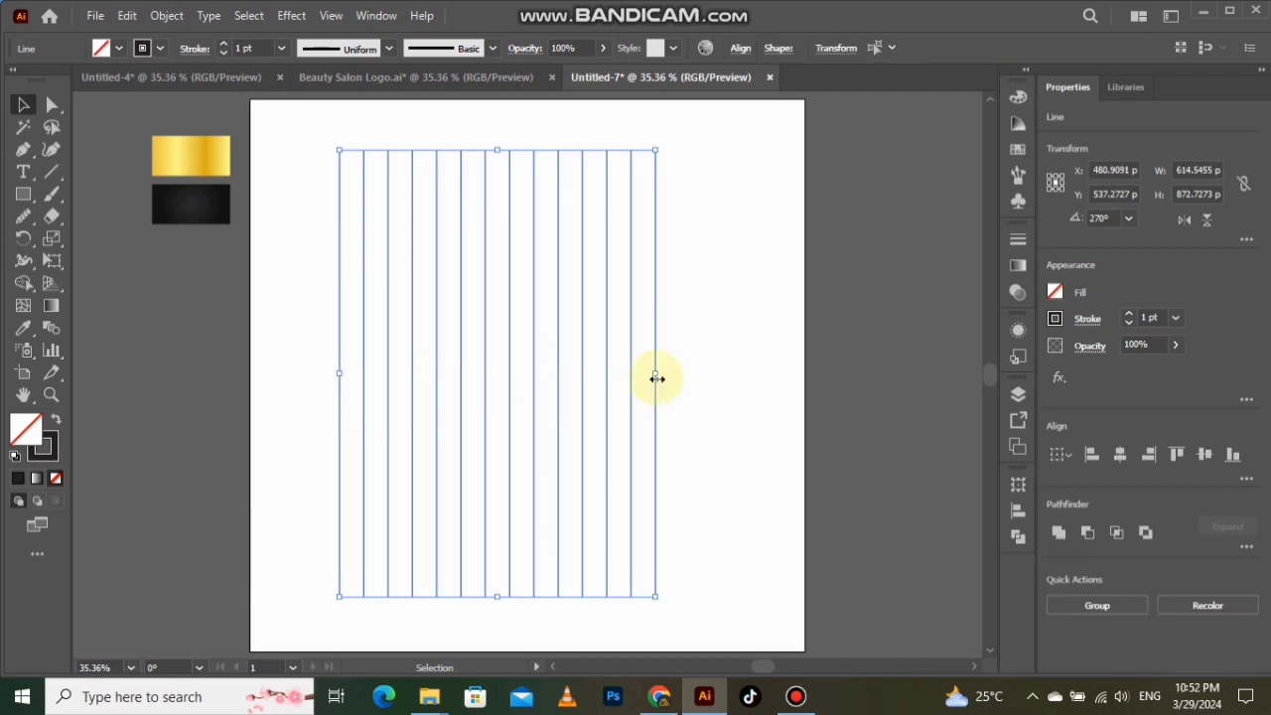
pyautogui.moveTo(657, 377); pyautogui.dragTo(640, 380)
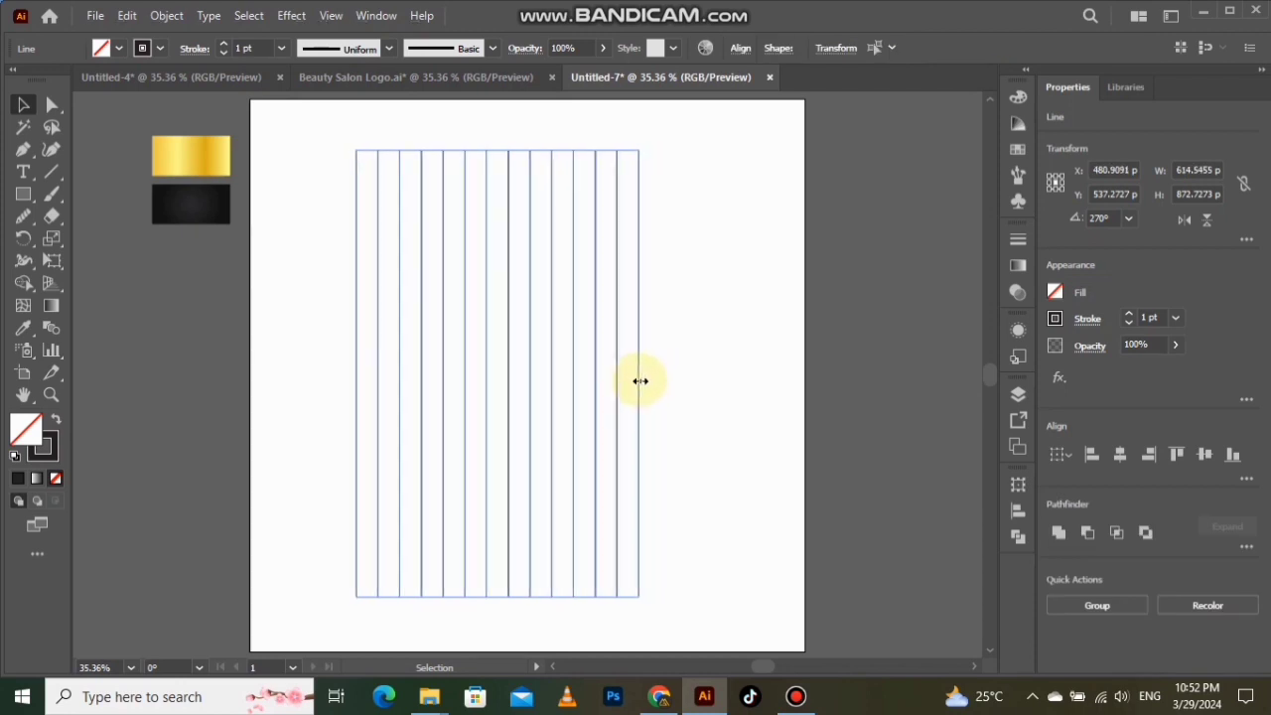
pyautogui.rightClick(554, 349)
pyautogui.click(597, 408)
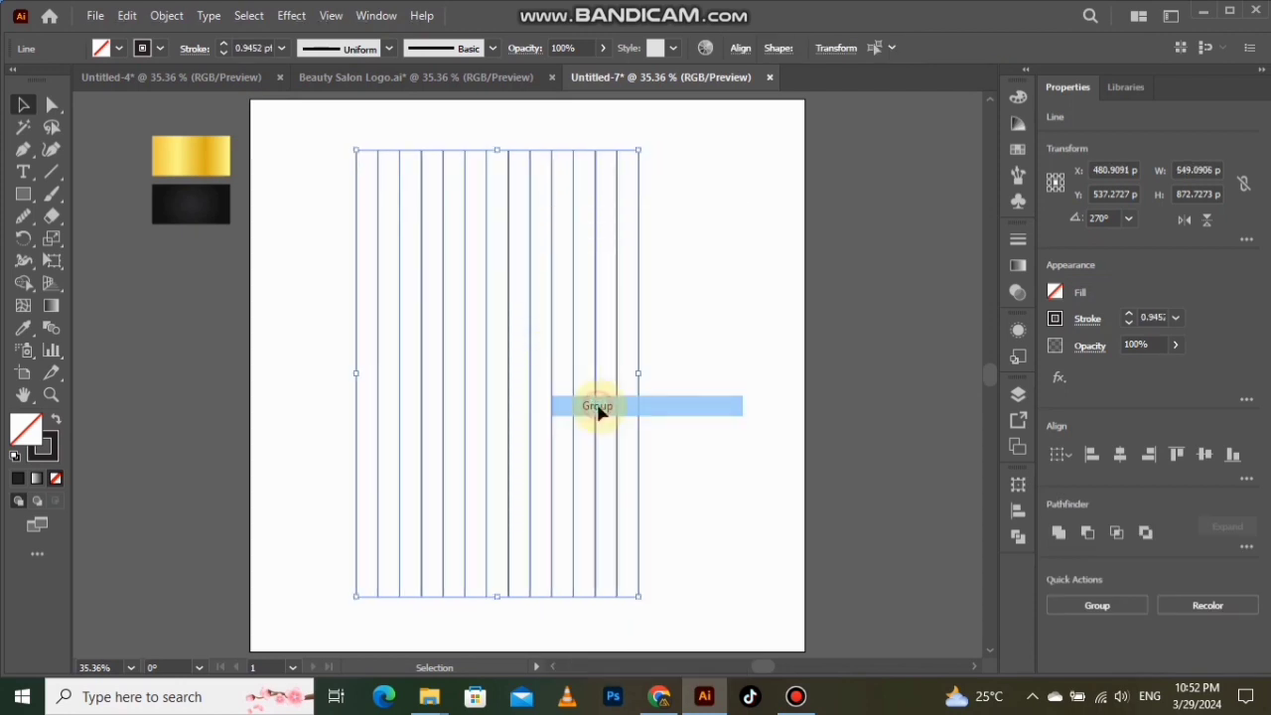
# Centre the line group horizontally and vertically on the artboard and add a copy of it rotated by 90° to form a grid
pyautogui.click(1120, 454)
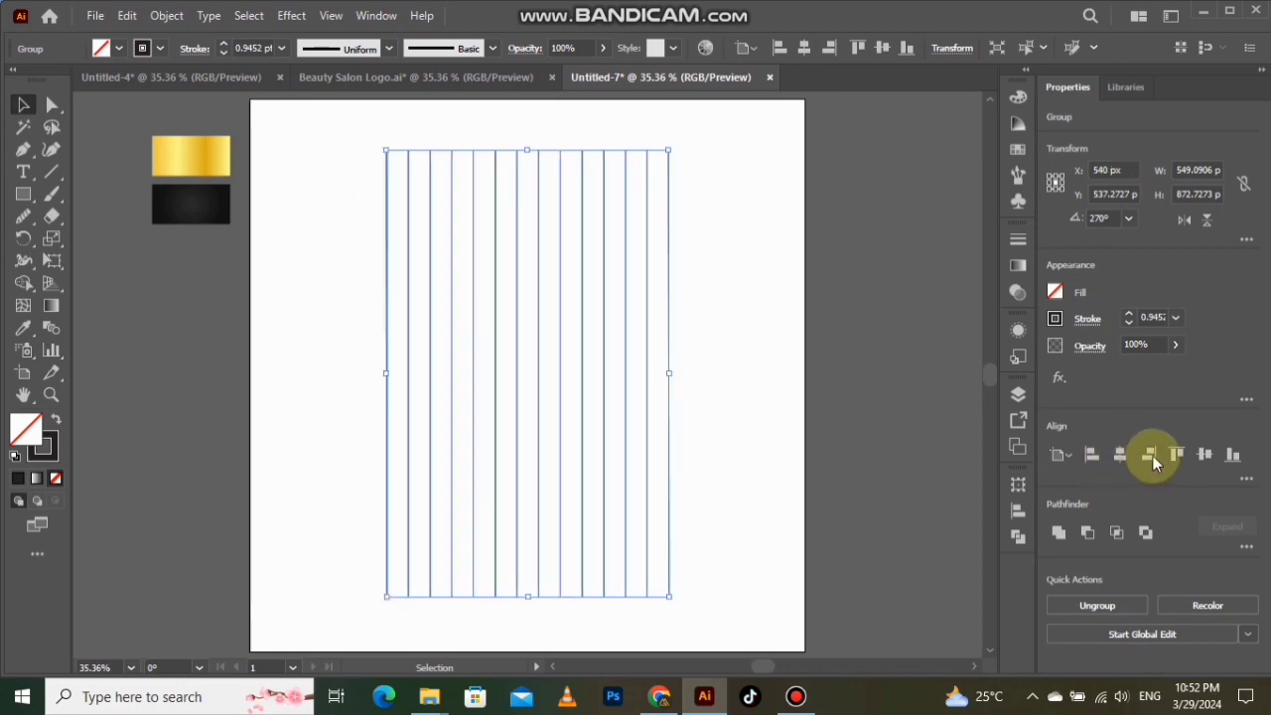
pyautogui.rightClick(553, 345)
pyautogui.moveTo(733, 564)
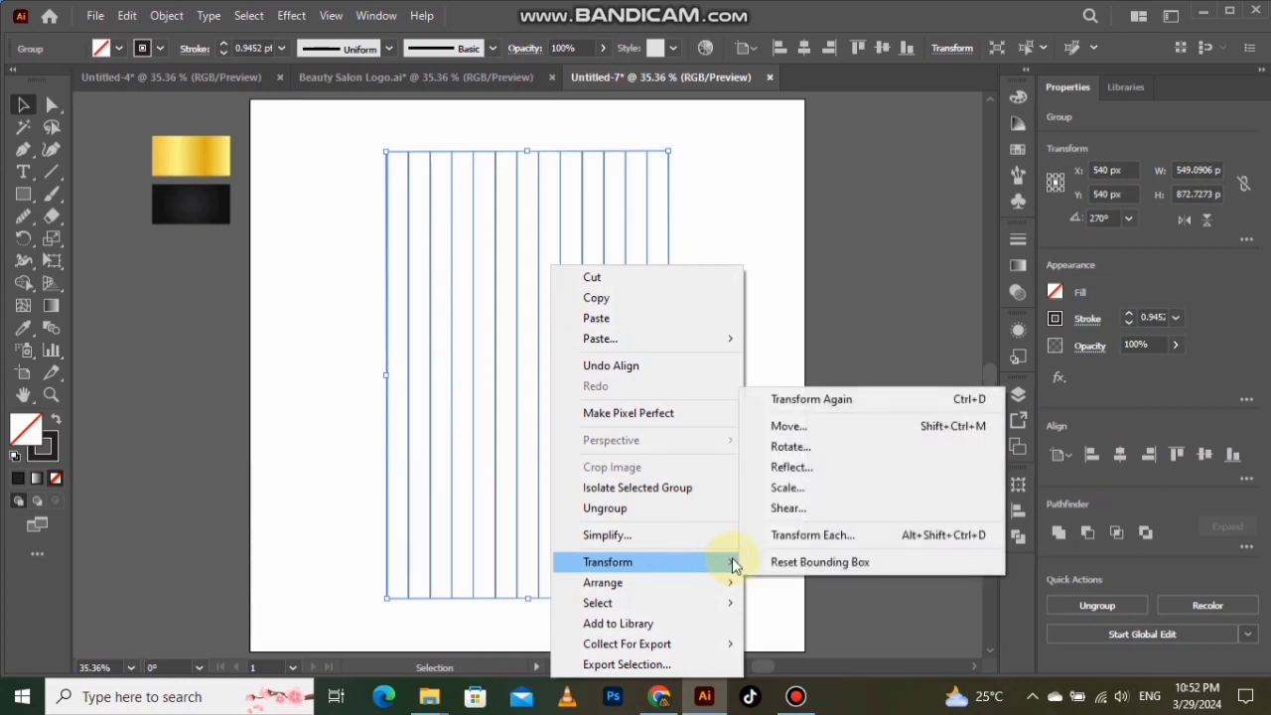
pyautogui.click(790, 446)
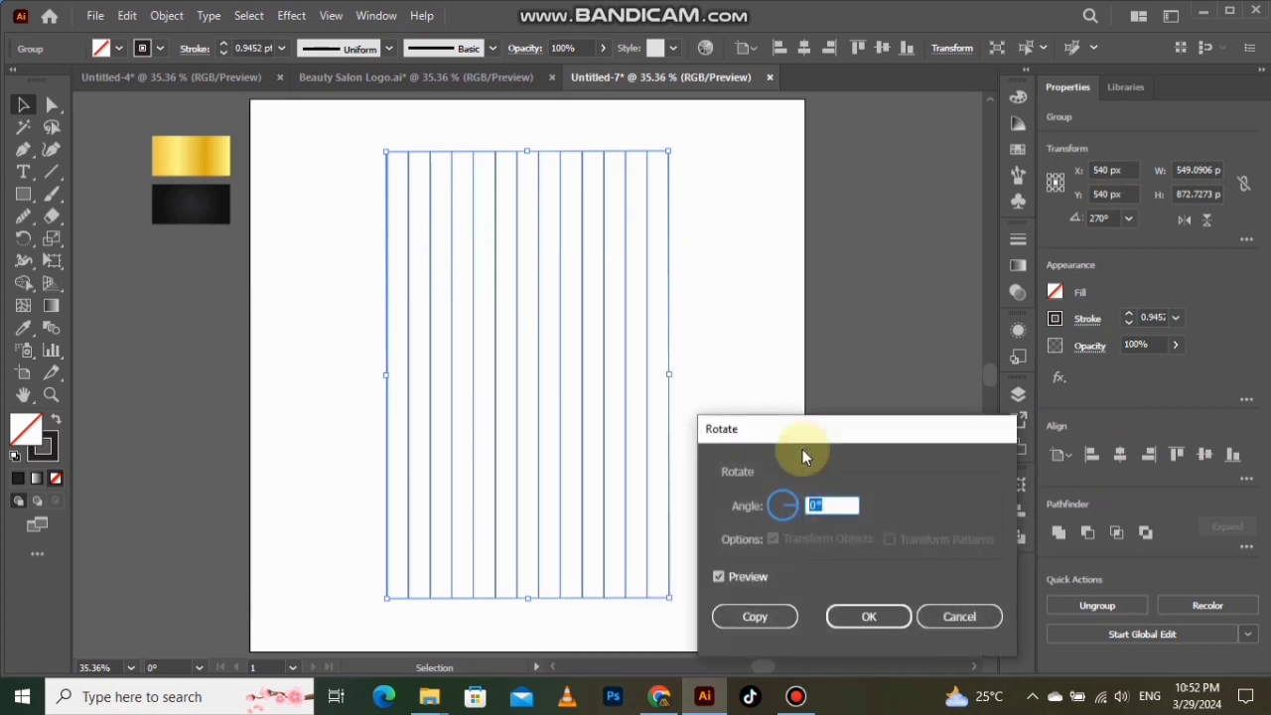
pyautogui.write('90')
pyautogui.click(755, 616)
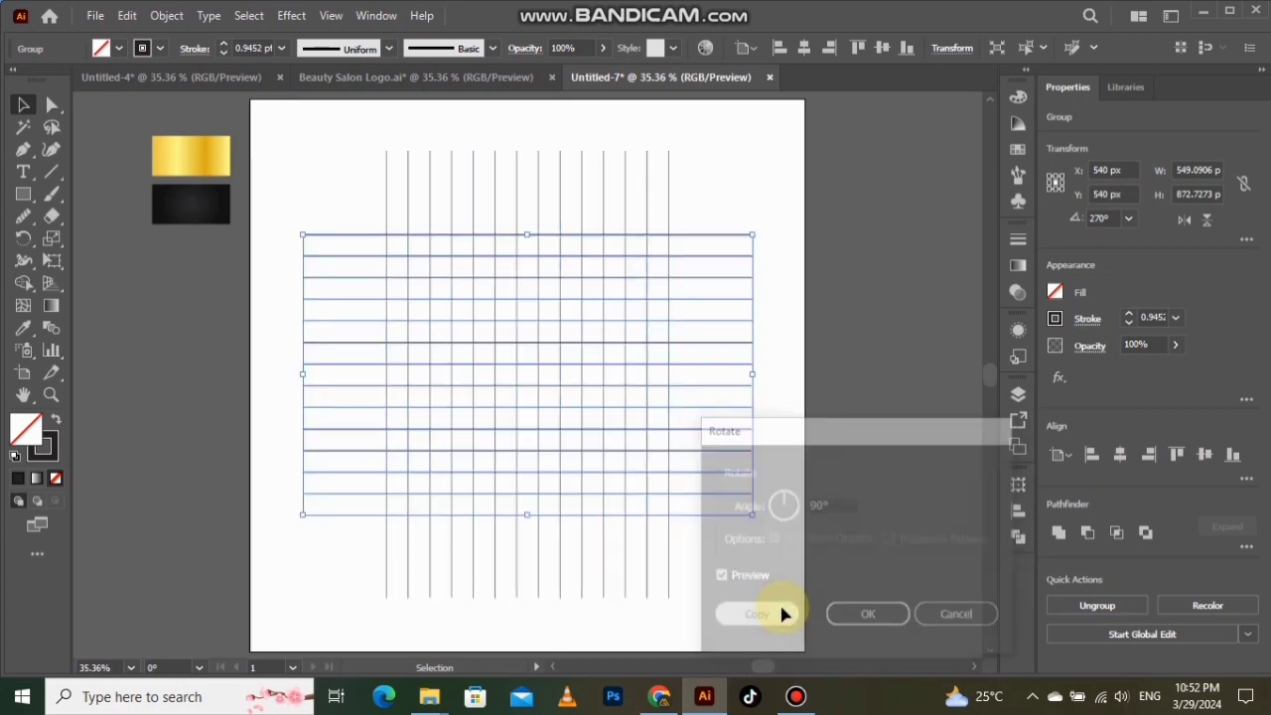
pyautogui.click(700, 228)
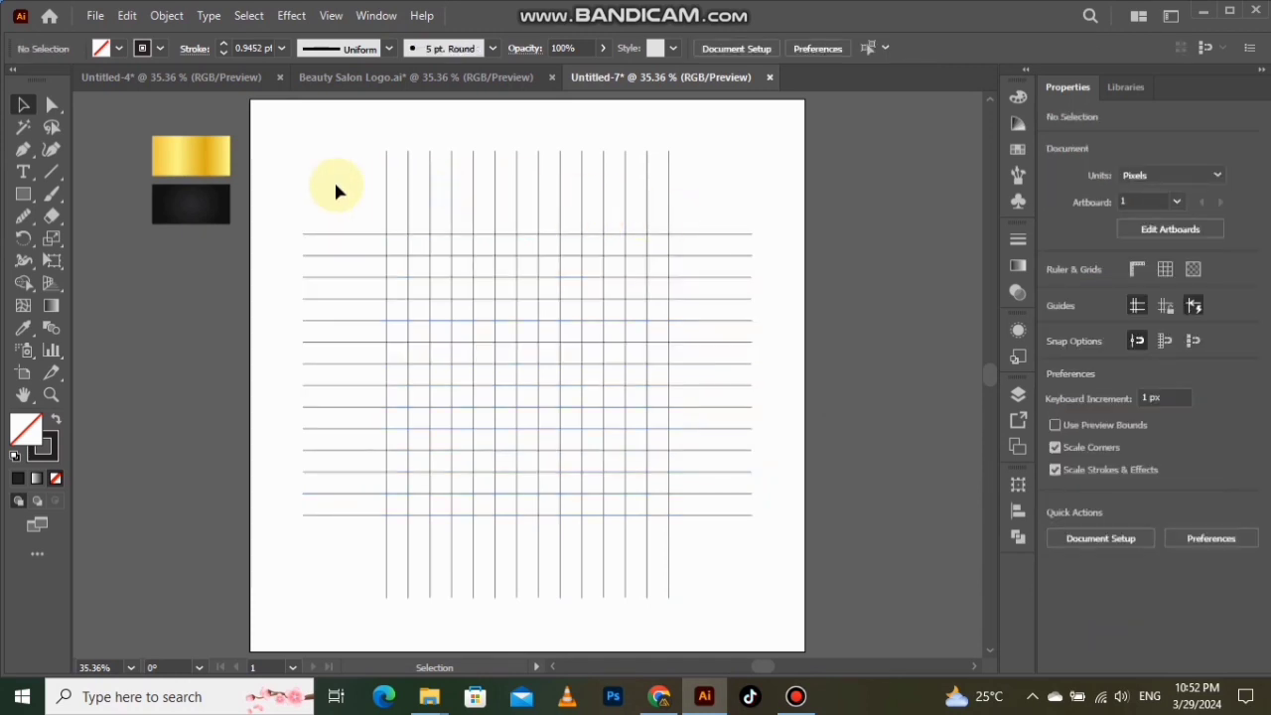
# Draw a circle about 550 px in diameter from the grid's upper-left outer intersection to its lower-right one
pyautogui.moveTo(40, 197); pyautogui.dragTo(95, 235)
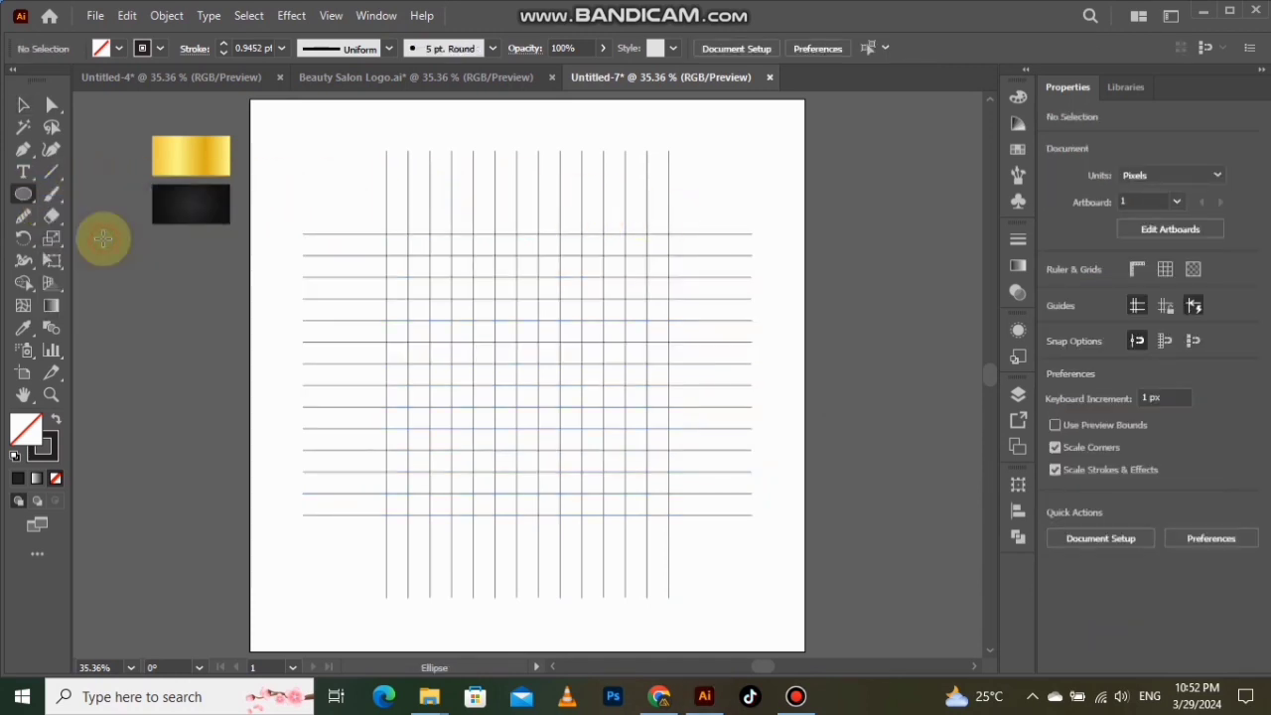
pyautogui.scroll(2, 406, 243)
pyautogui.scroll(1, 366, 218)
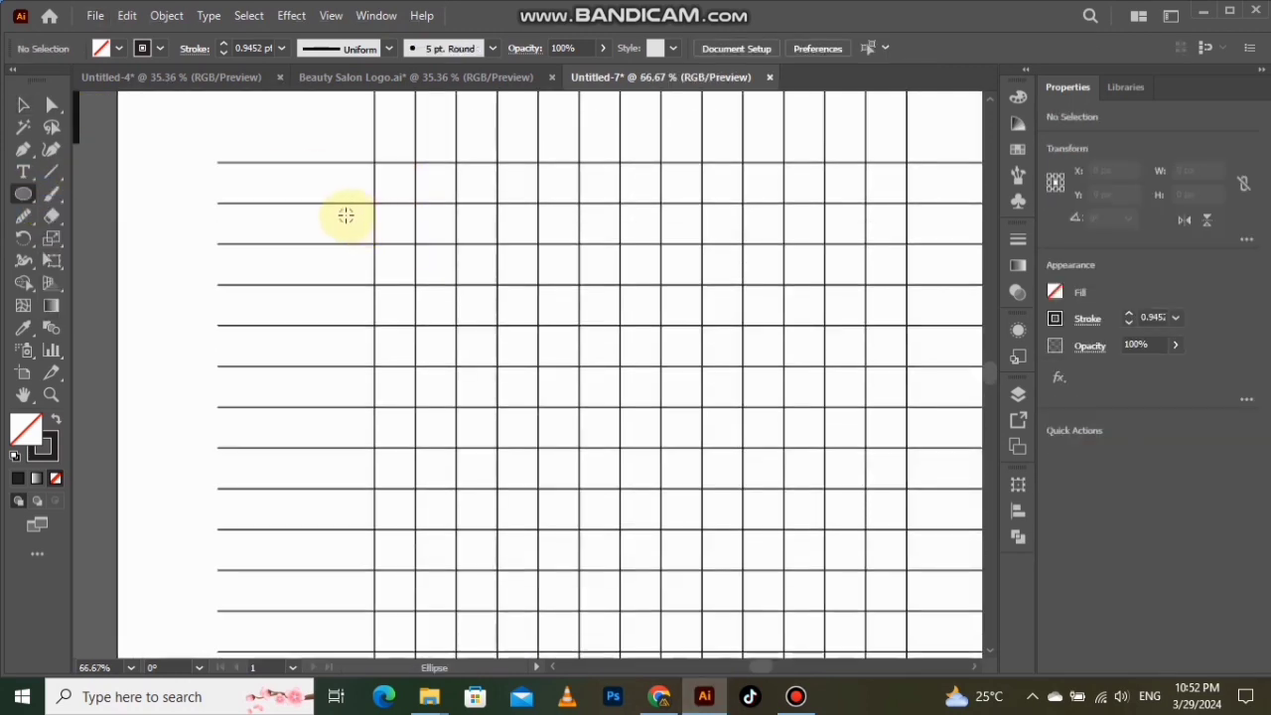
pyautogui.scroll(-1, 343, 213)
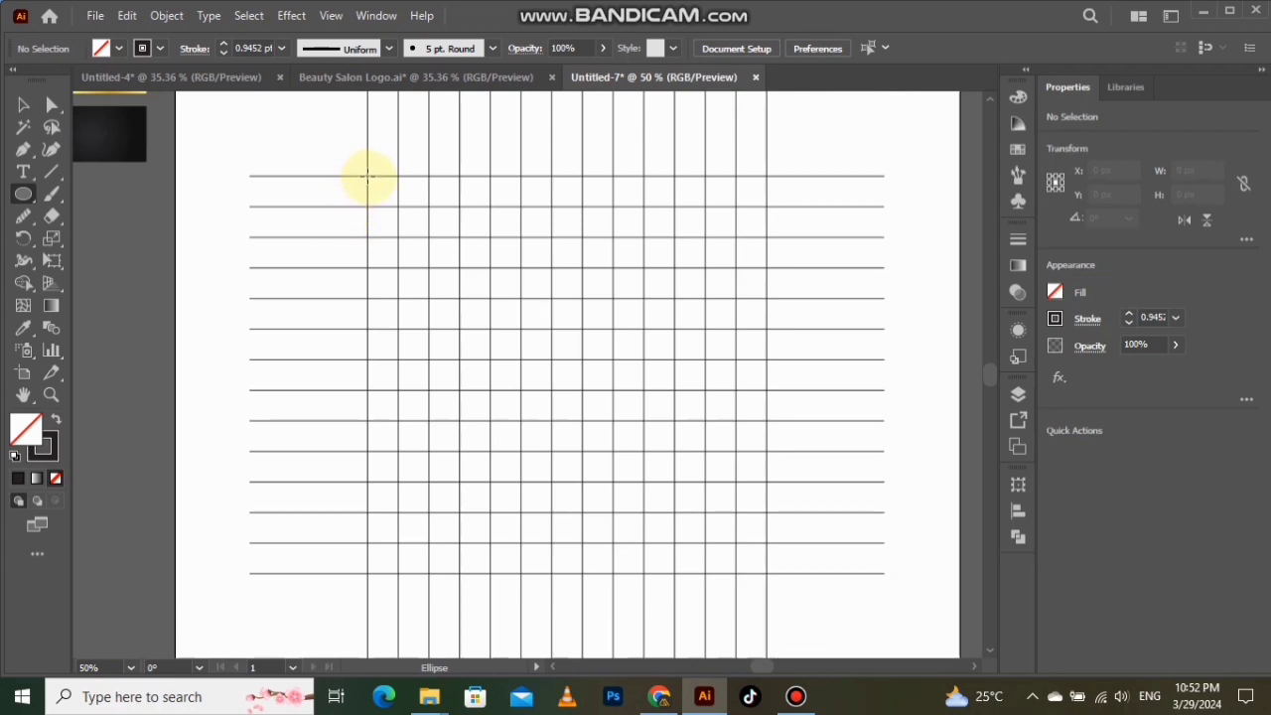
pyautogui.moveTo(368, 176); pyautogui.dragTo(690, 573)
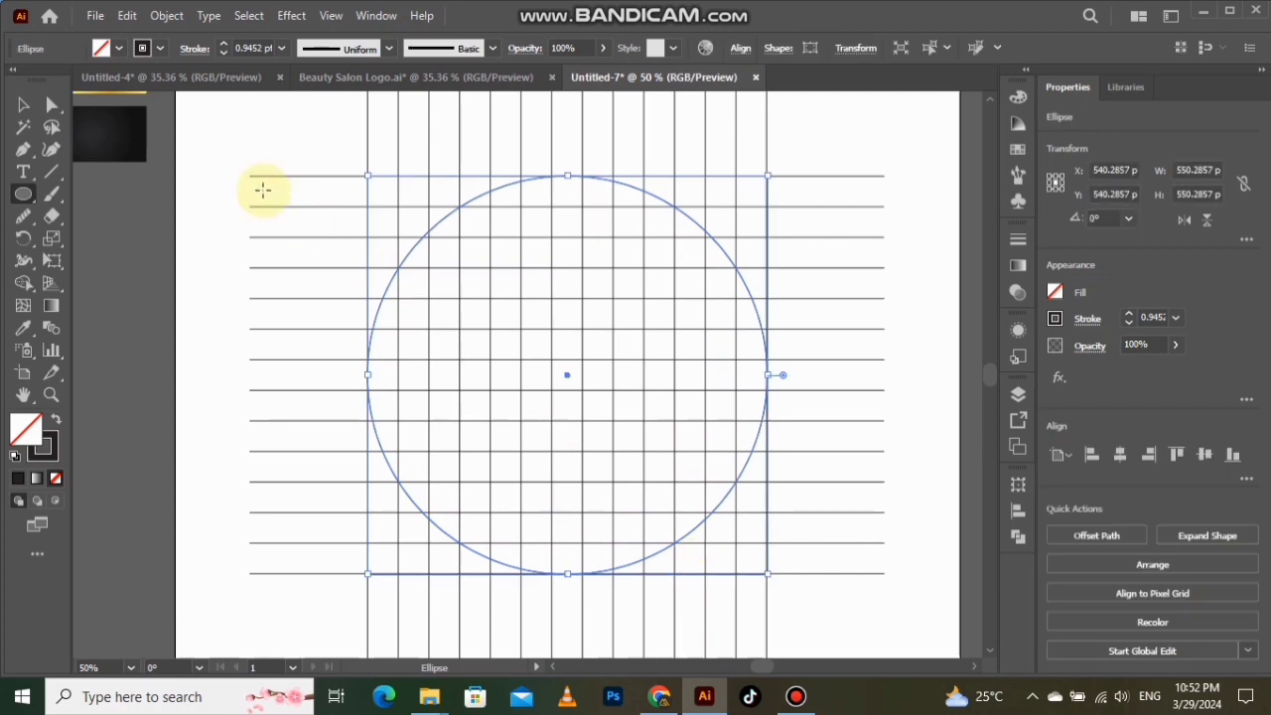
# Shrink the circle from its lower-right corner to about 549.5 px so it meets the outer grid lines exactly
pyautogui.click(23, 105)
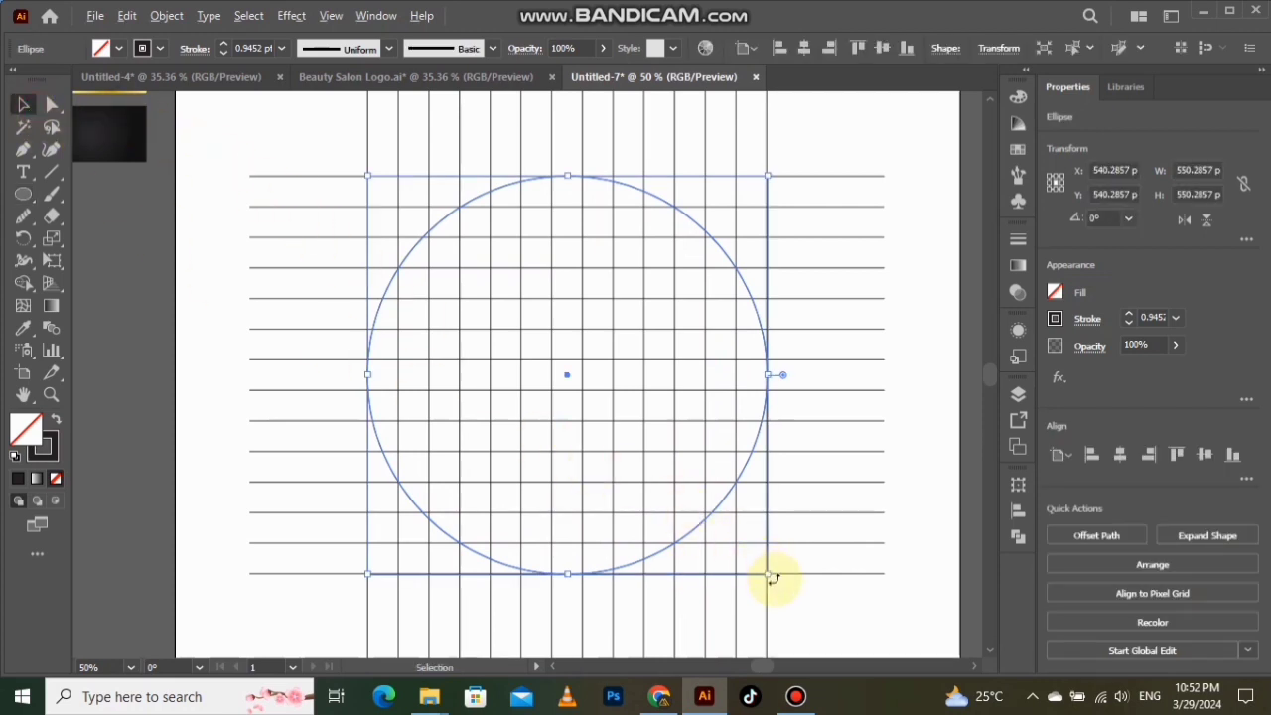
pyautogui.scroll(6, 765, 577)
pyautogui.moveTo(732, 539); pyautogui.dragTo(731, 530)
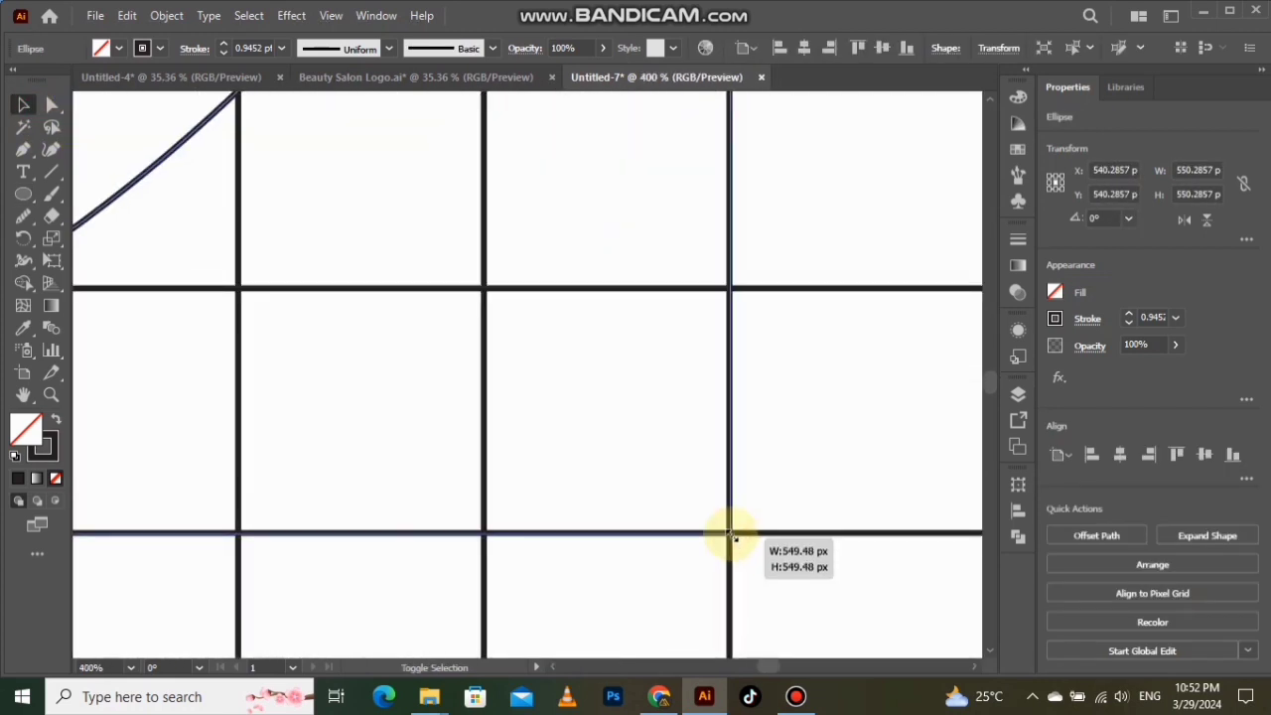
pyautogui.scroll(-6, 735, 539)
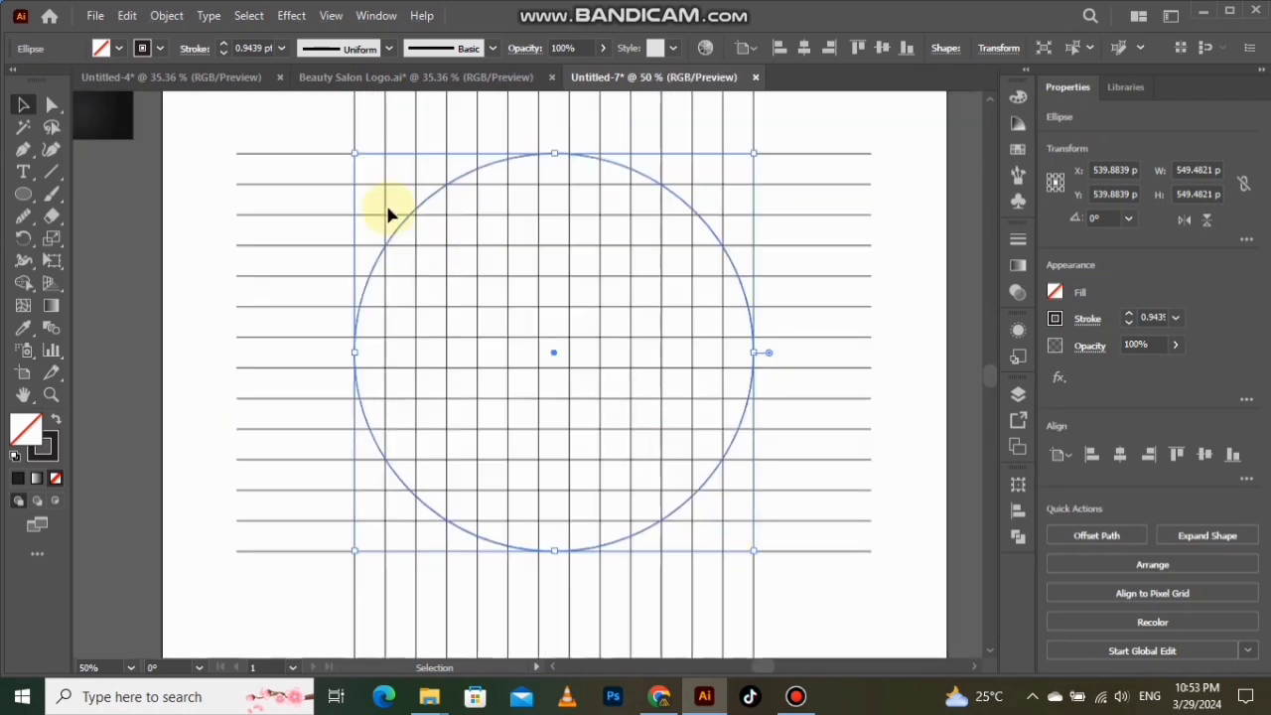
# Offset the large circle's path by -42 px with Miter joins to create a second circle one grid cell inside
pyautogui.click(161, 16)
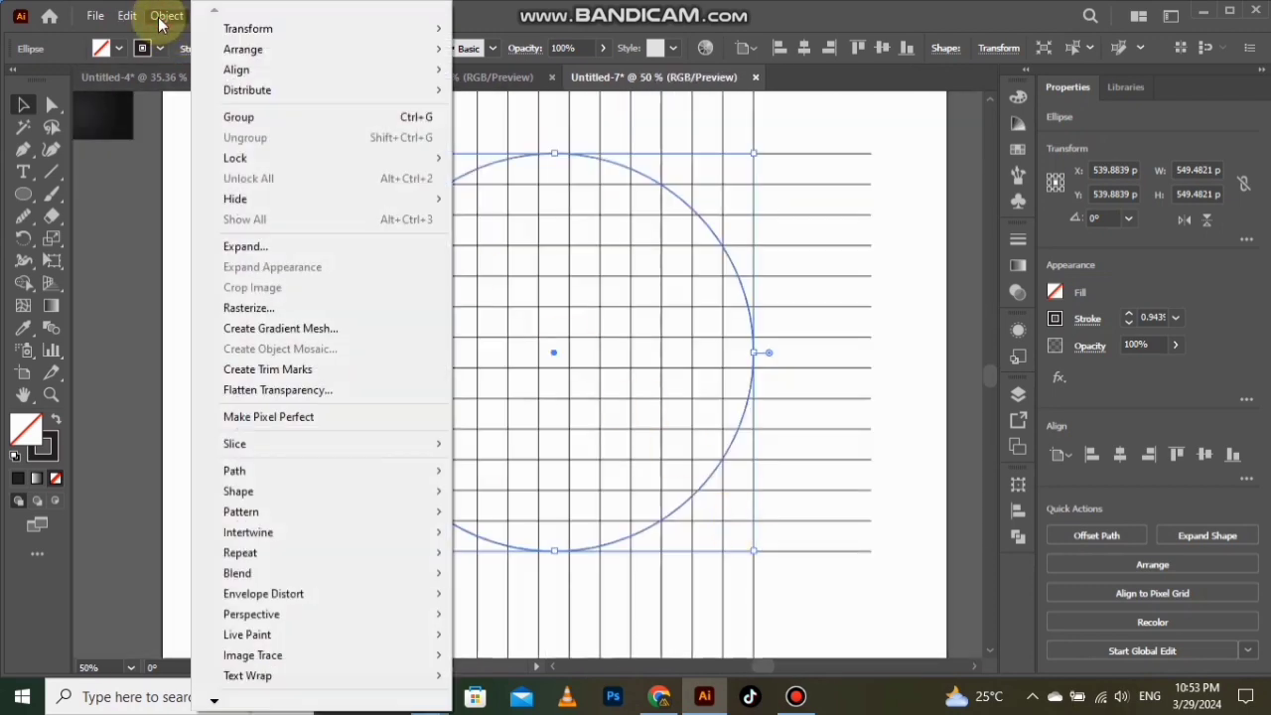
pyautogui.moveTo(409, 468)
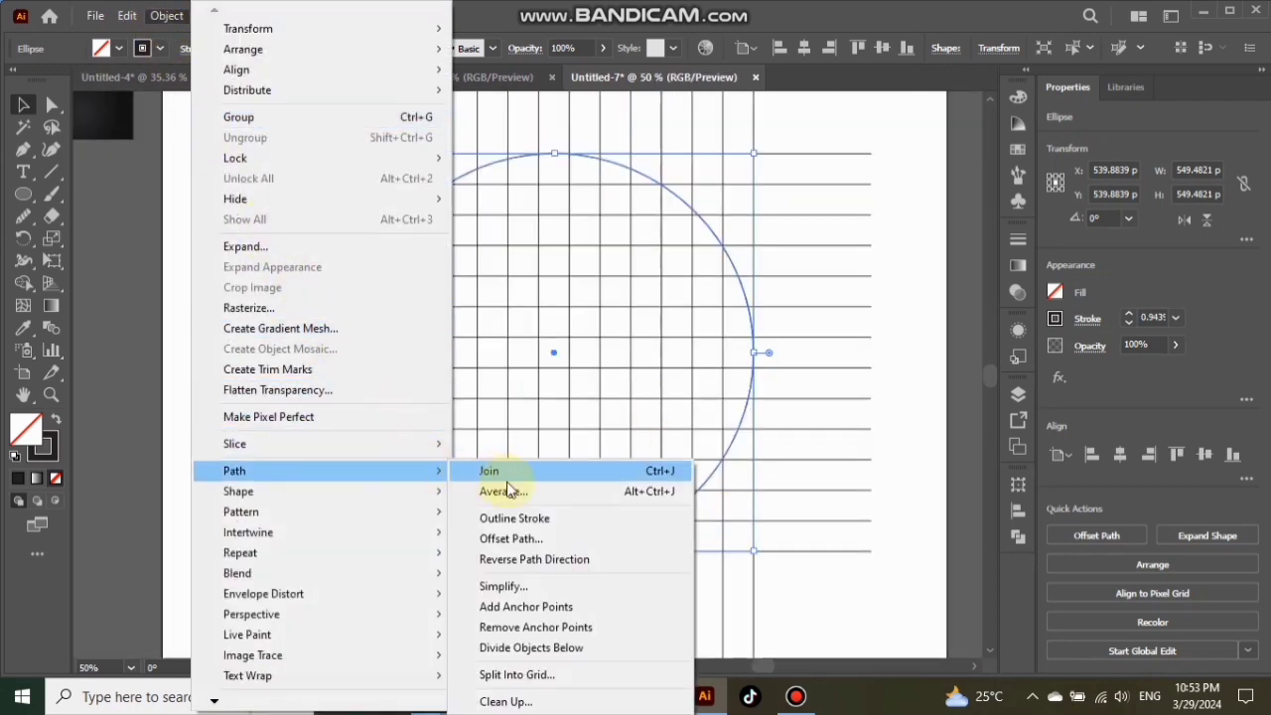
pyautogui.click(542, 539)
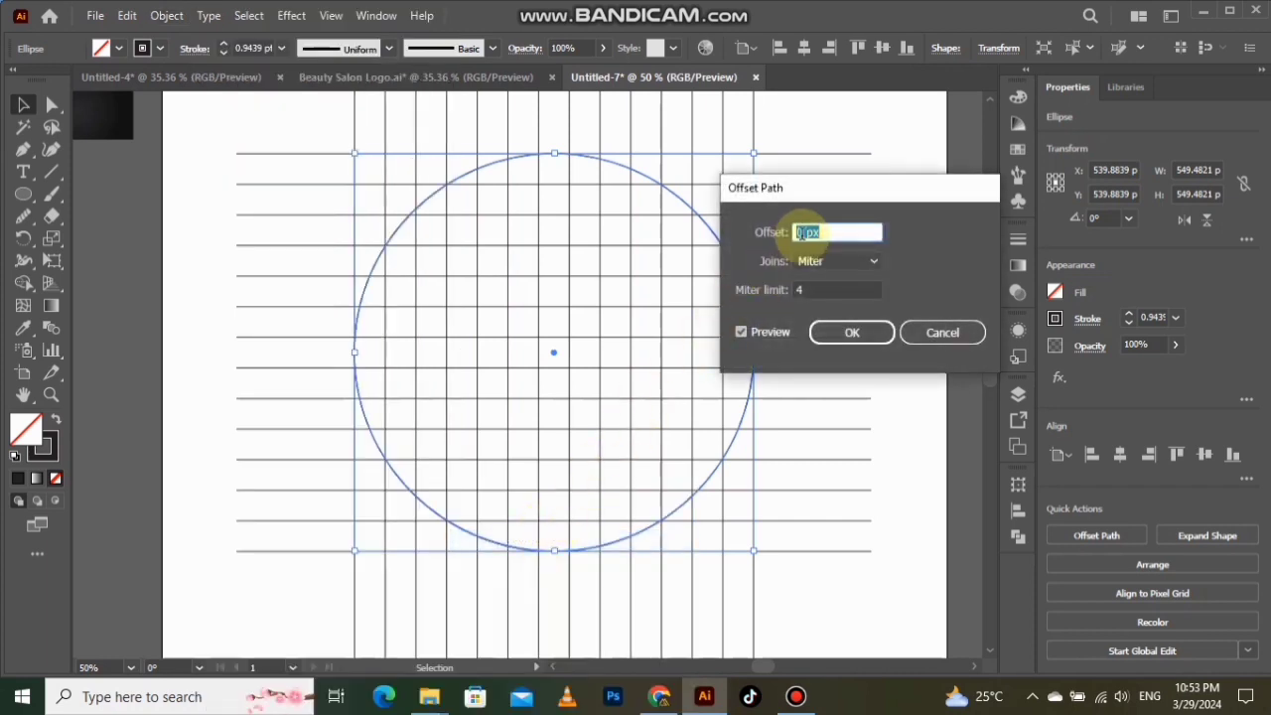
pyautogui.scroll(-20, 829, 233)
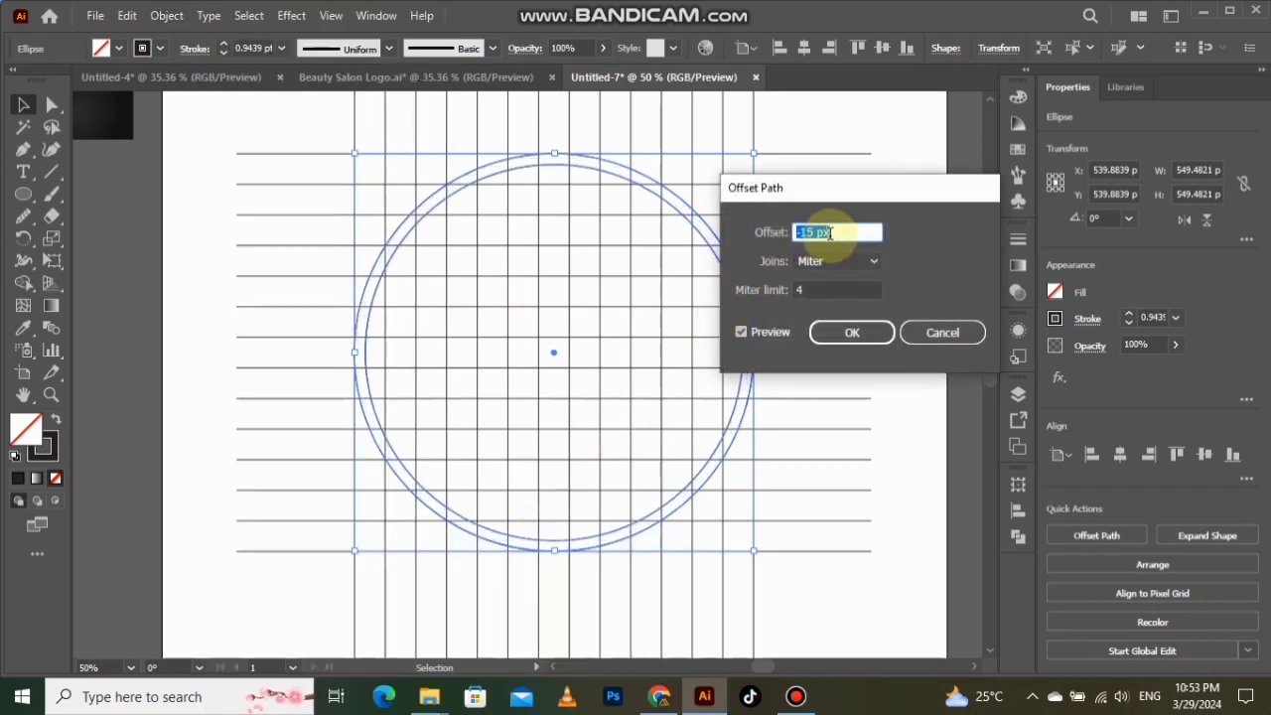
pyautogui.scroll(-17, 829, 233)
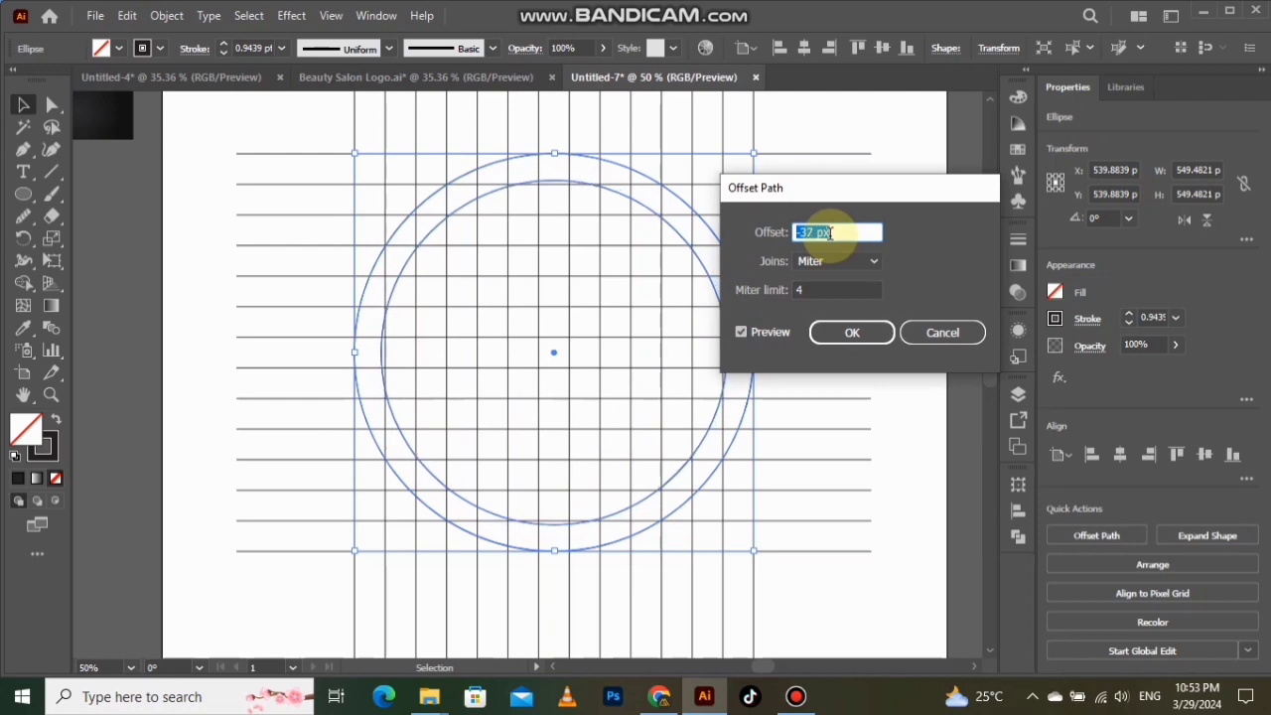
pyautogui.scroll(-2, 829, 233)
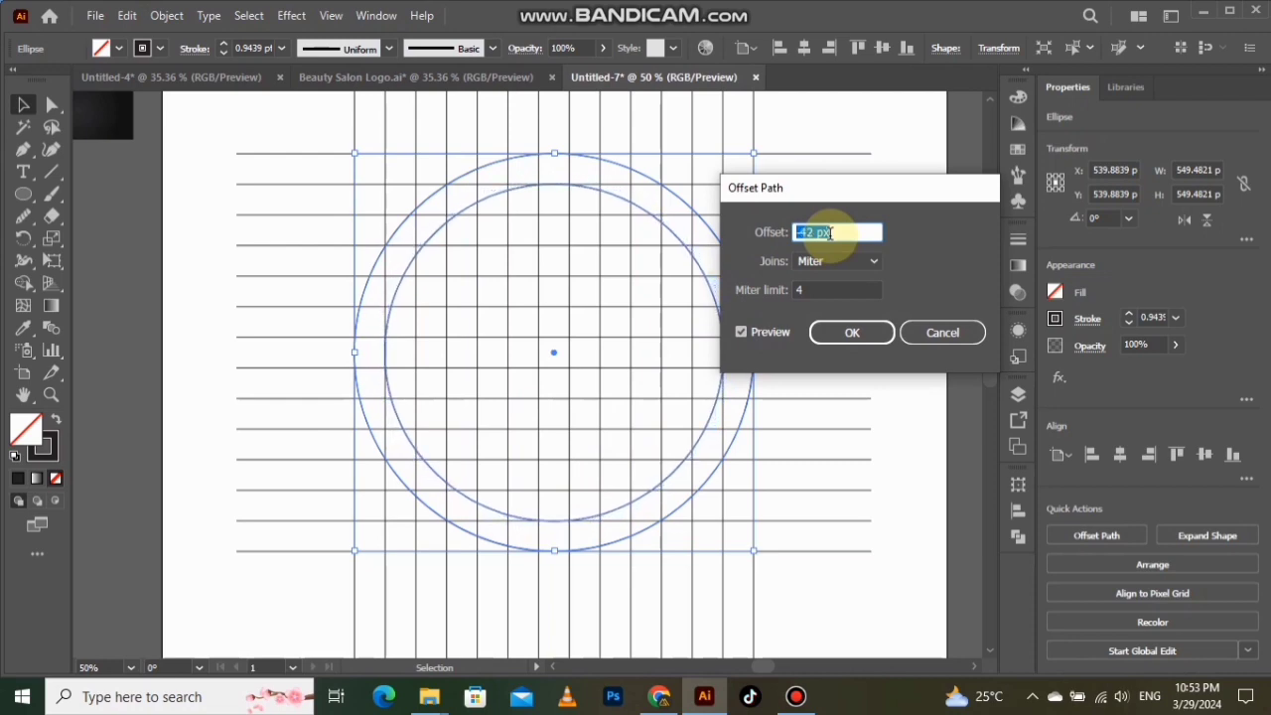
pyautogui.click(851, 331)
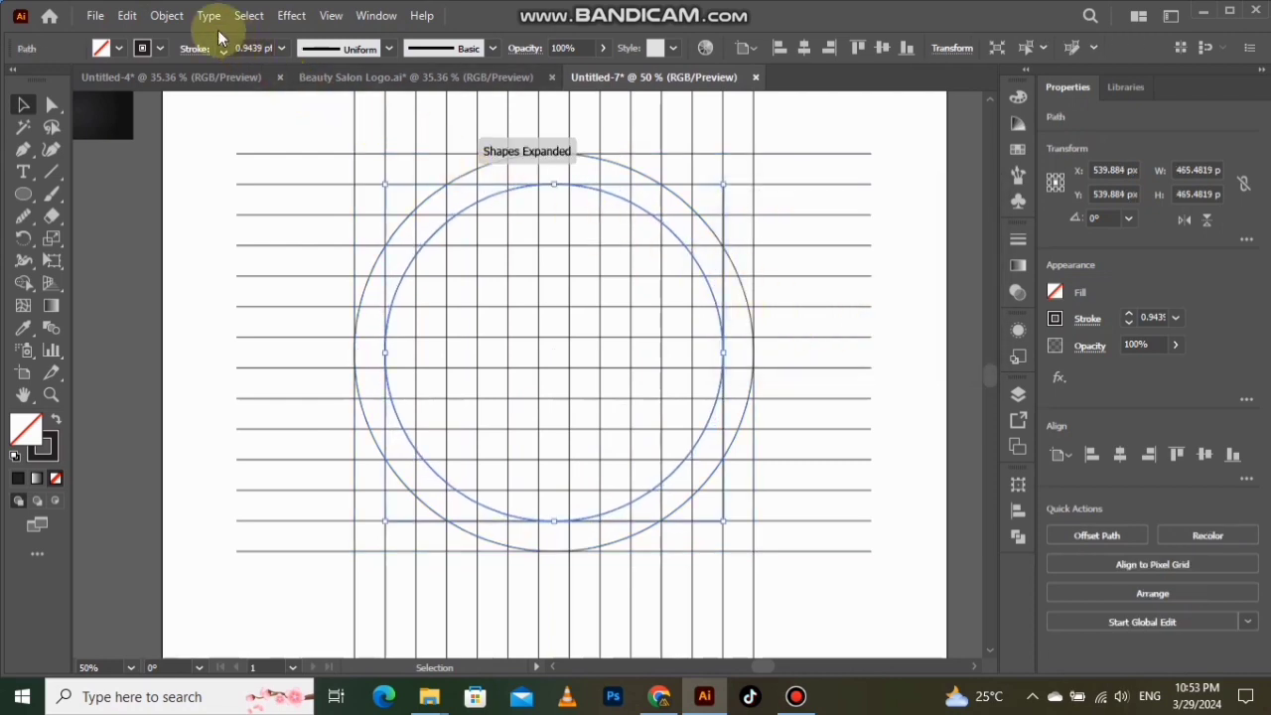
# Offset the second circle's path inward by -42 px to create a third concentric circle
pyautogui.click(167, 15)
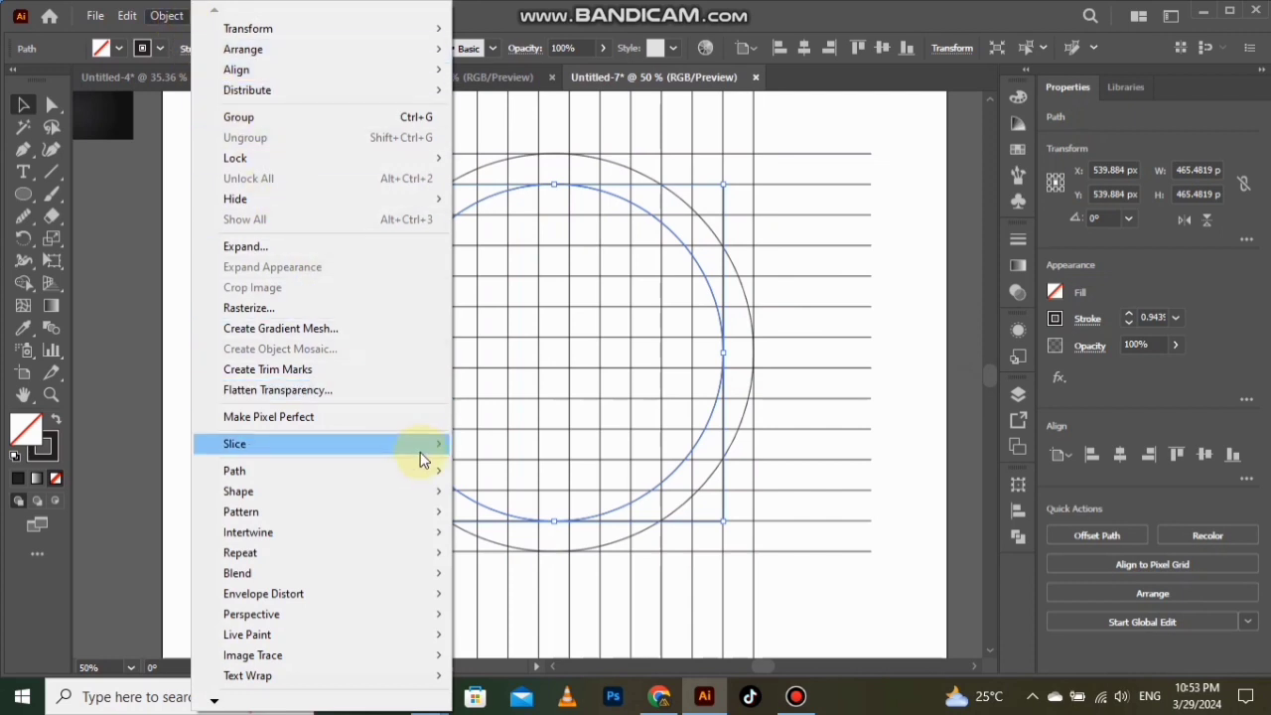
pyautogui.moveTo(425, 471)
pyautogui.click(544, 538)
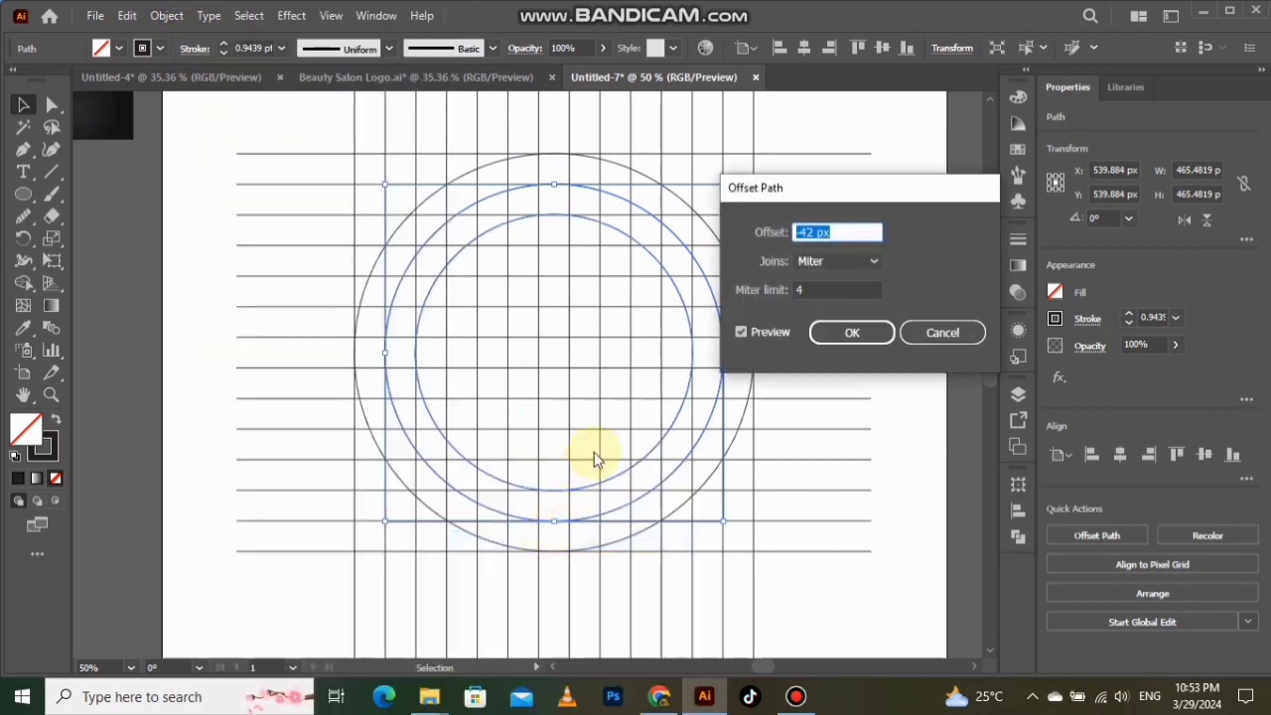
pyautogui.click(825, 334)
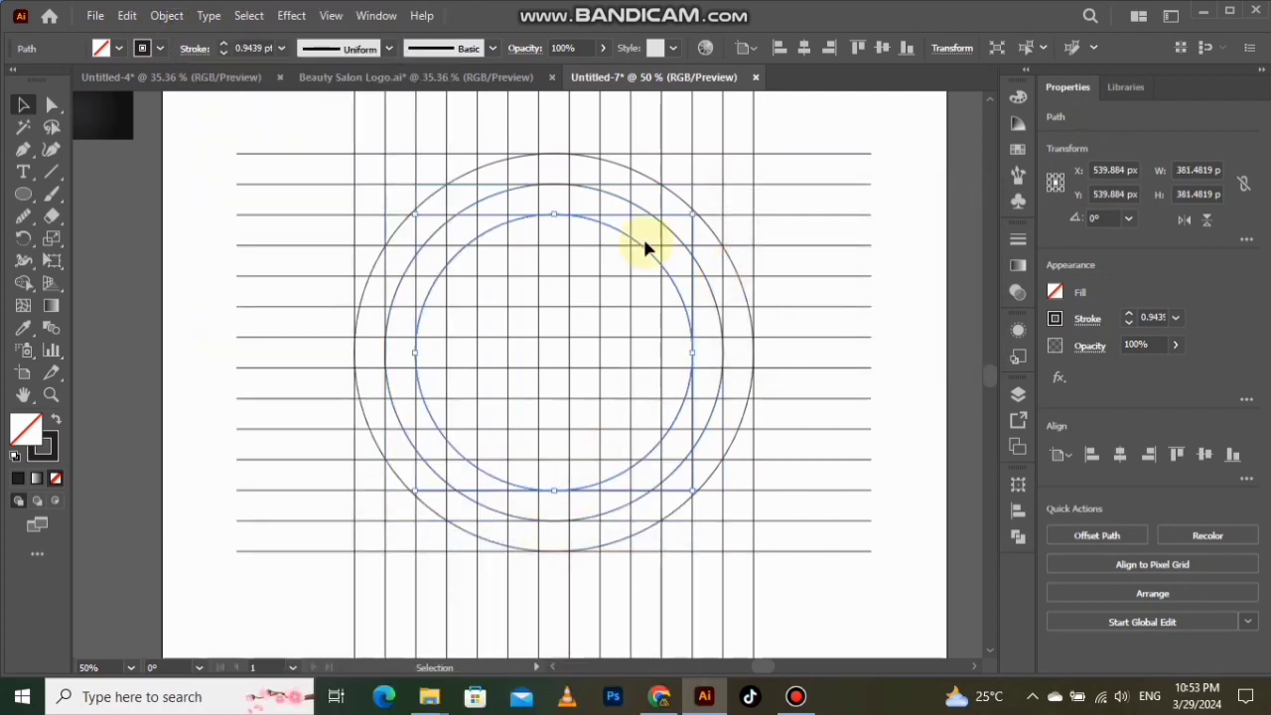
# Offset the third circle's path by another -42 px to create a fourth, innermost concentric circle
pyautogui.click(167, 15)
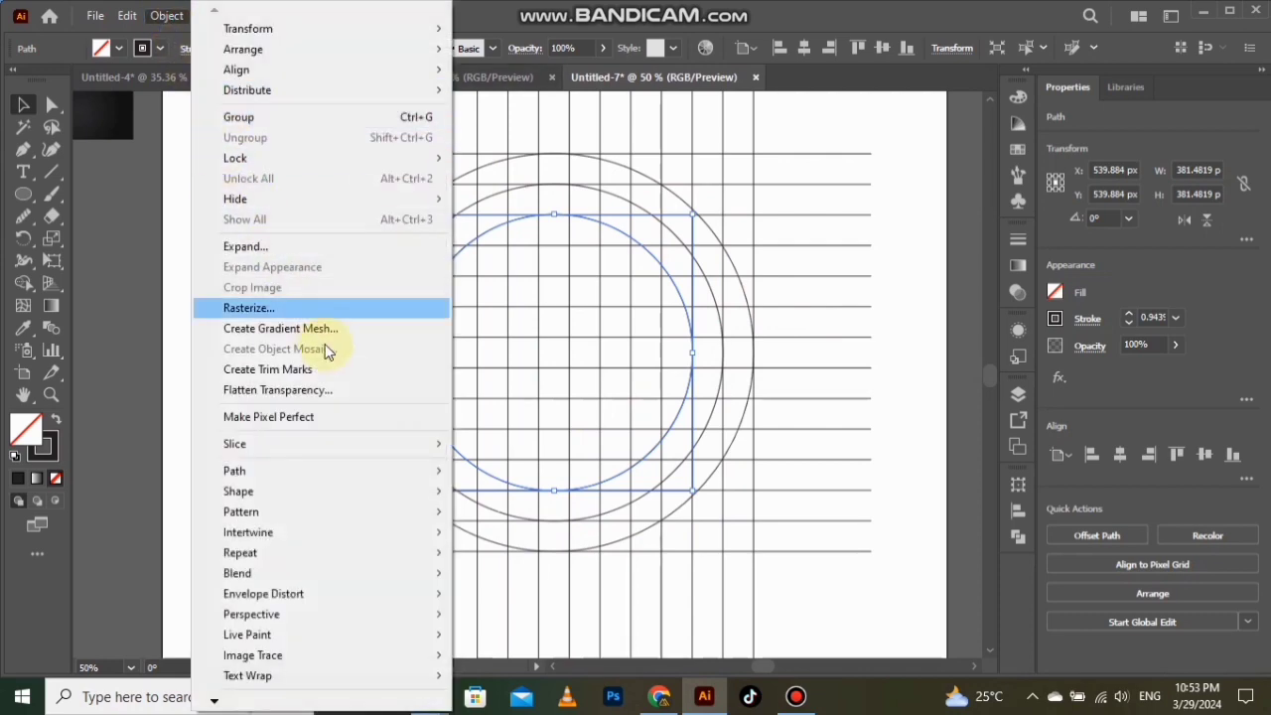
pyautogui.moveTo(400, 473)
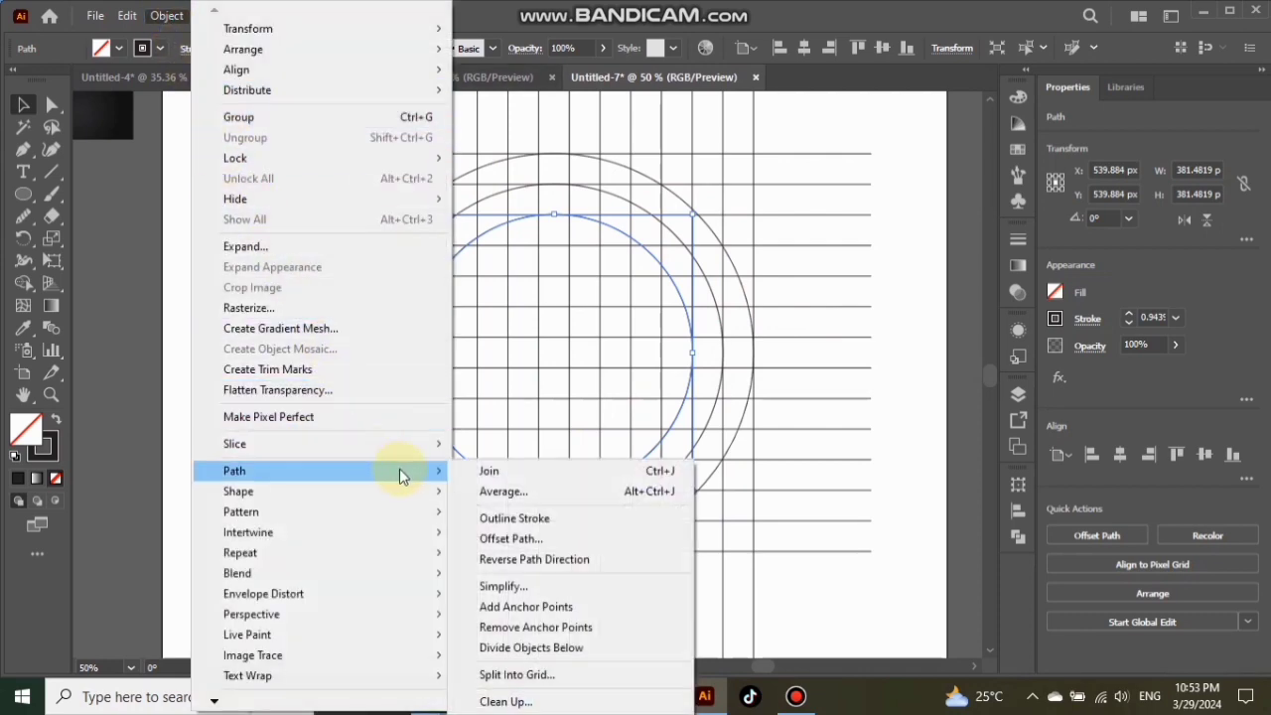
pyautogui.click(526, 538)
pyautogui.click(827, 333)
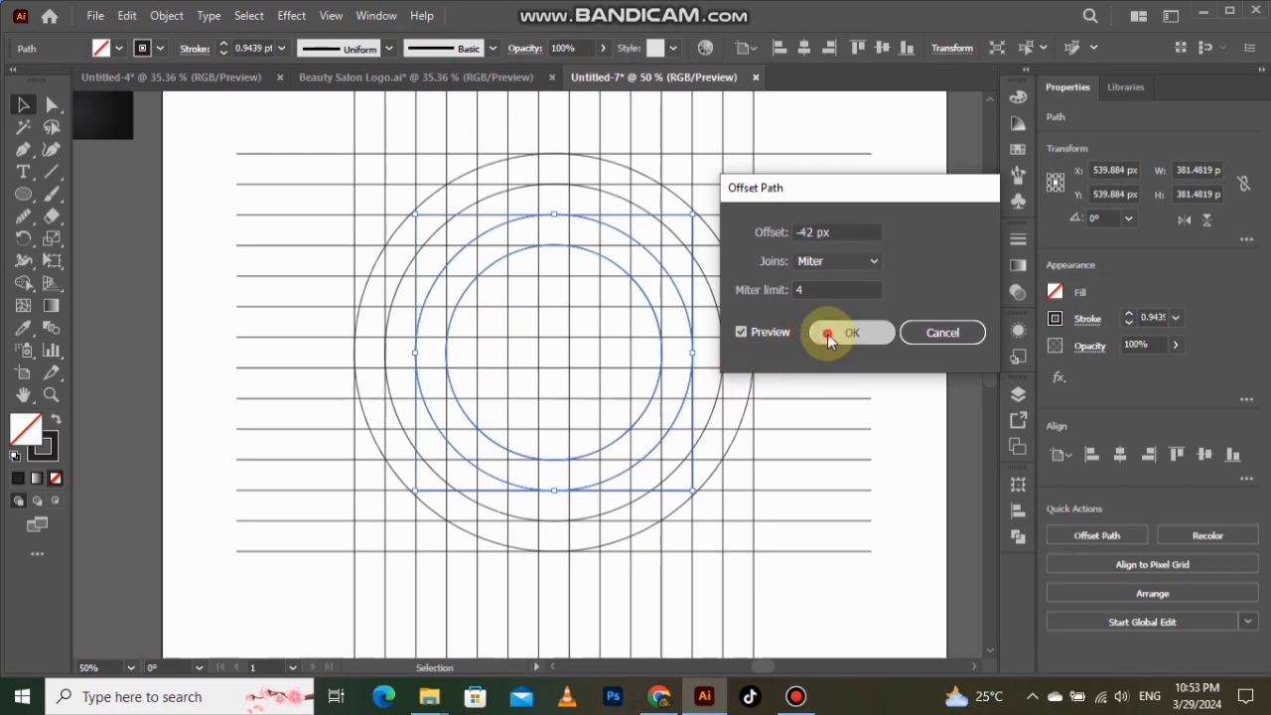
# Offset the fourth circle's path by -42 px with Miter joins to create a fifth concentric circle inside it
pyautogui.click(160, 20)
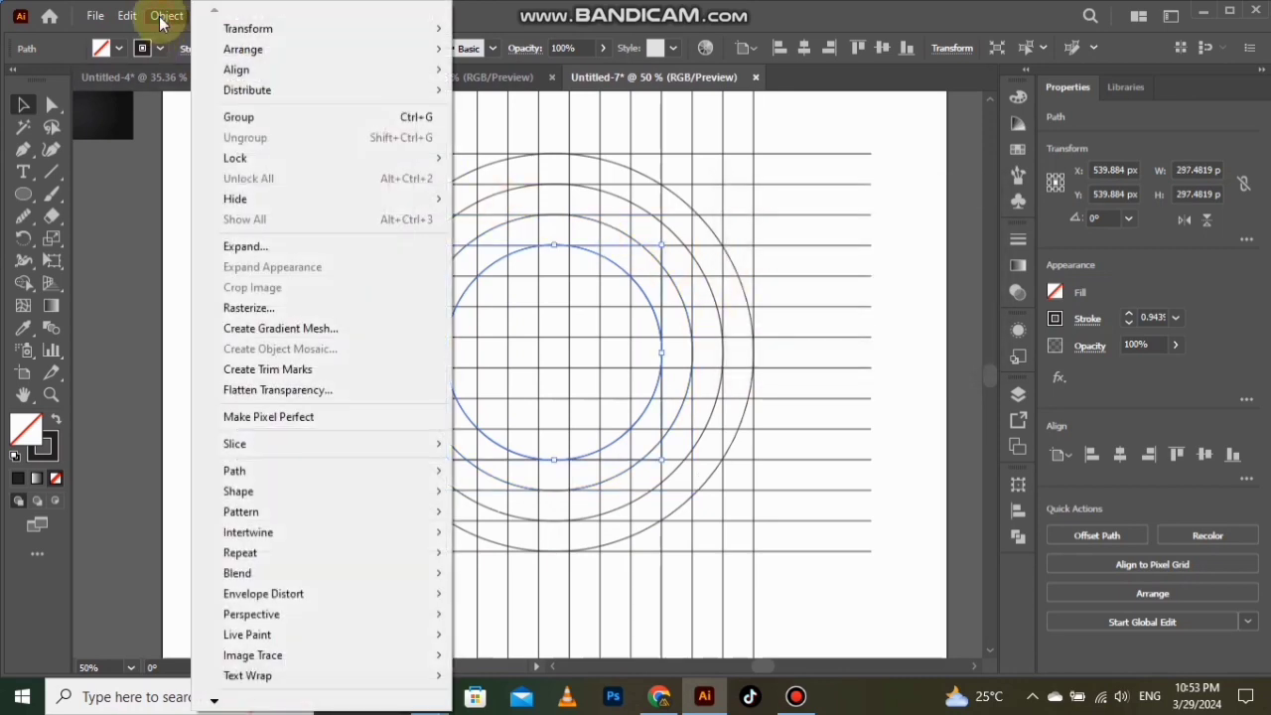
pyautogui.moveTo(446, 470)
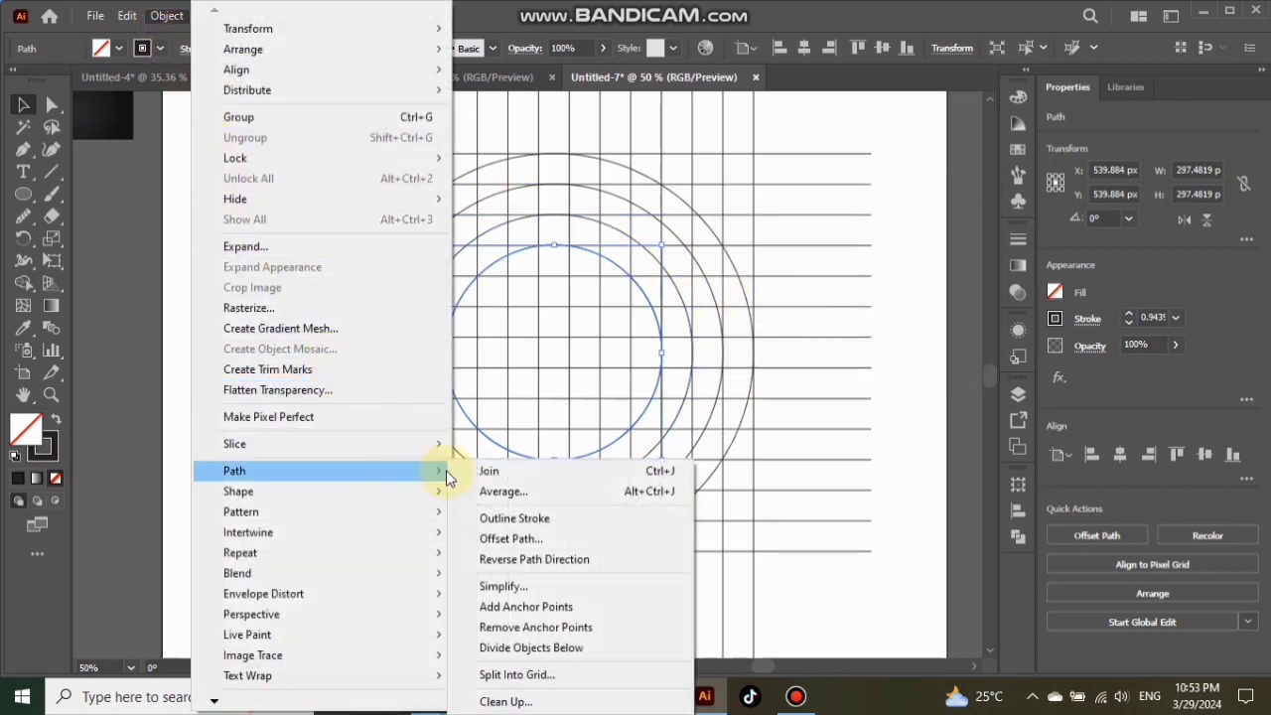
pyautogui.click(525, 540)
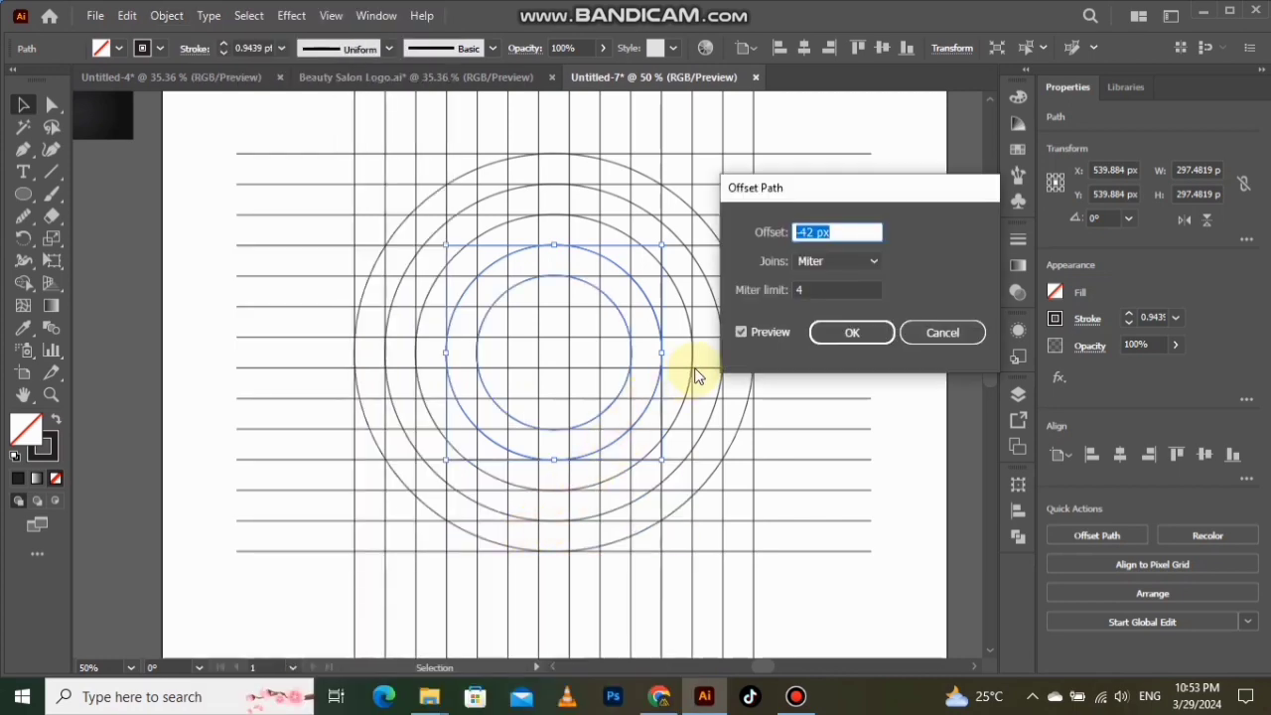
pyautogui.click(831, 335)
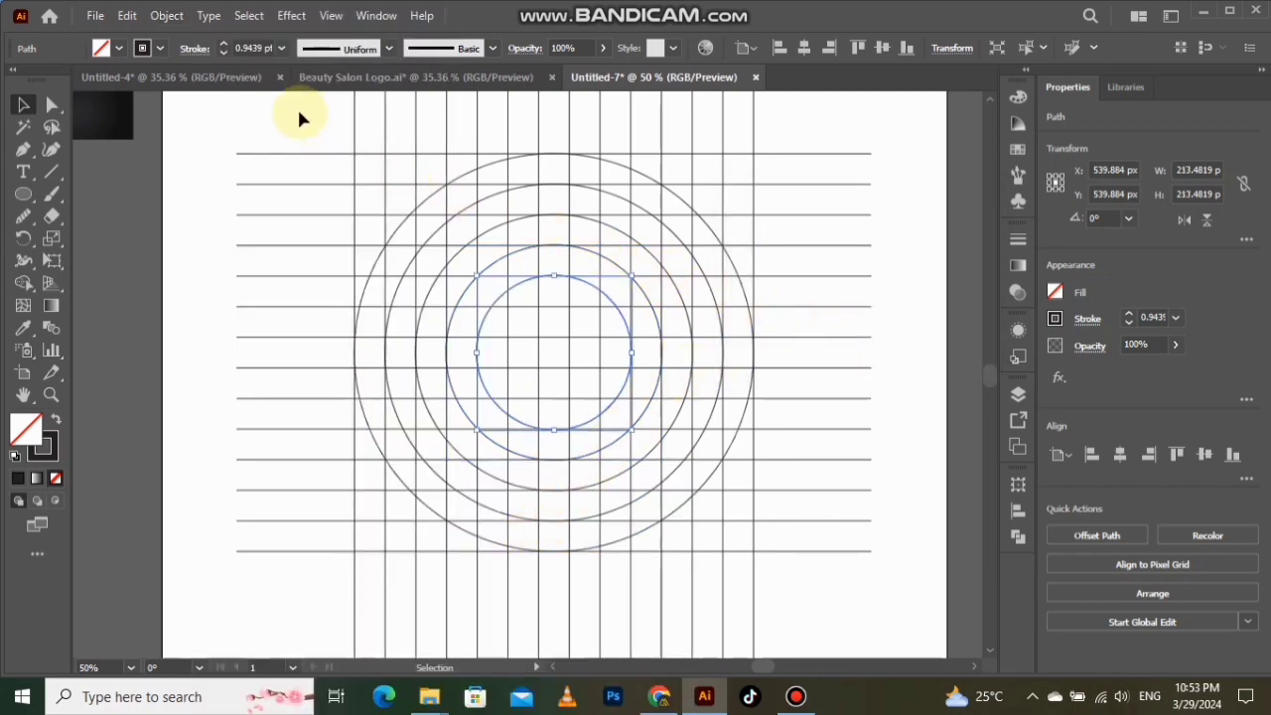
# Offset the fifth circle's path inward with Miter joins to create a sixth, innermost circle about 127.5 px wide
pyautogui.click(161, 17)
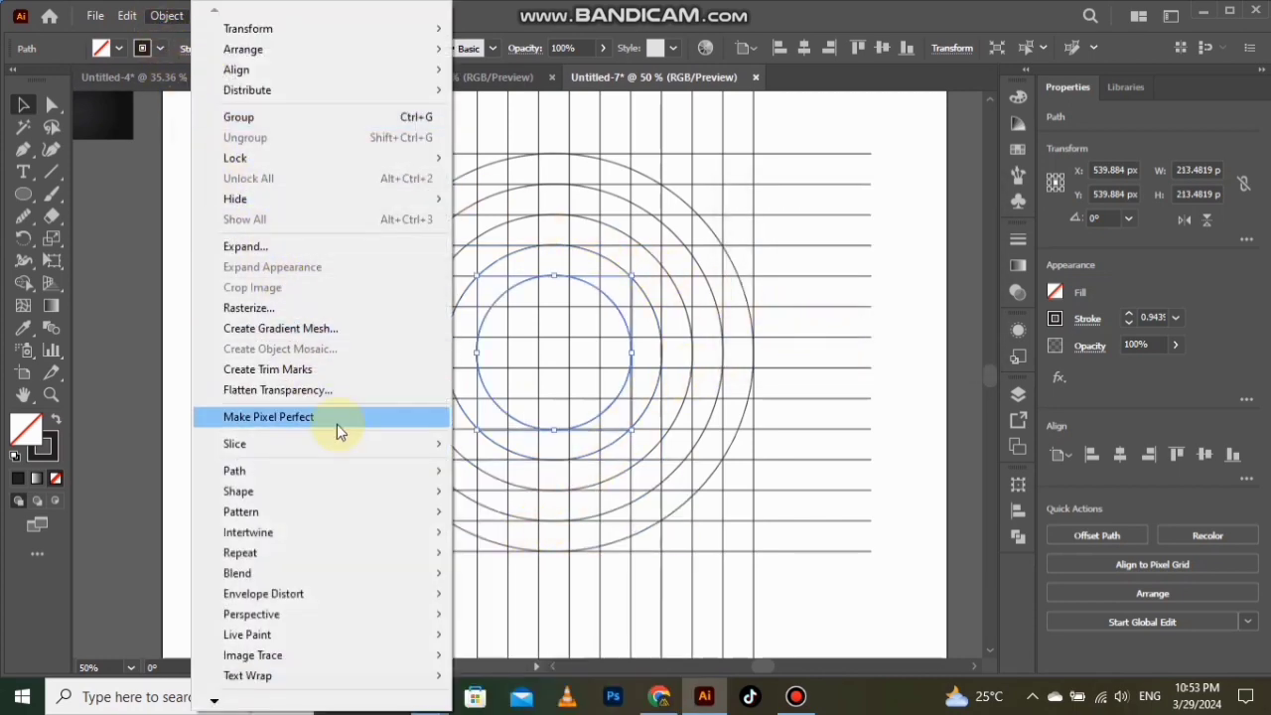
pyautogui.moveTo(364, 470)
pyautogui.click(554, 533)
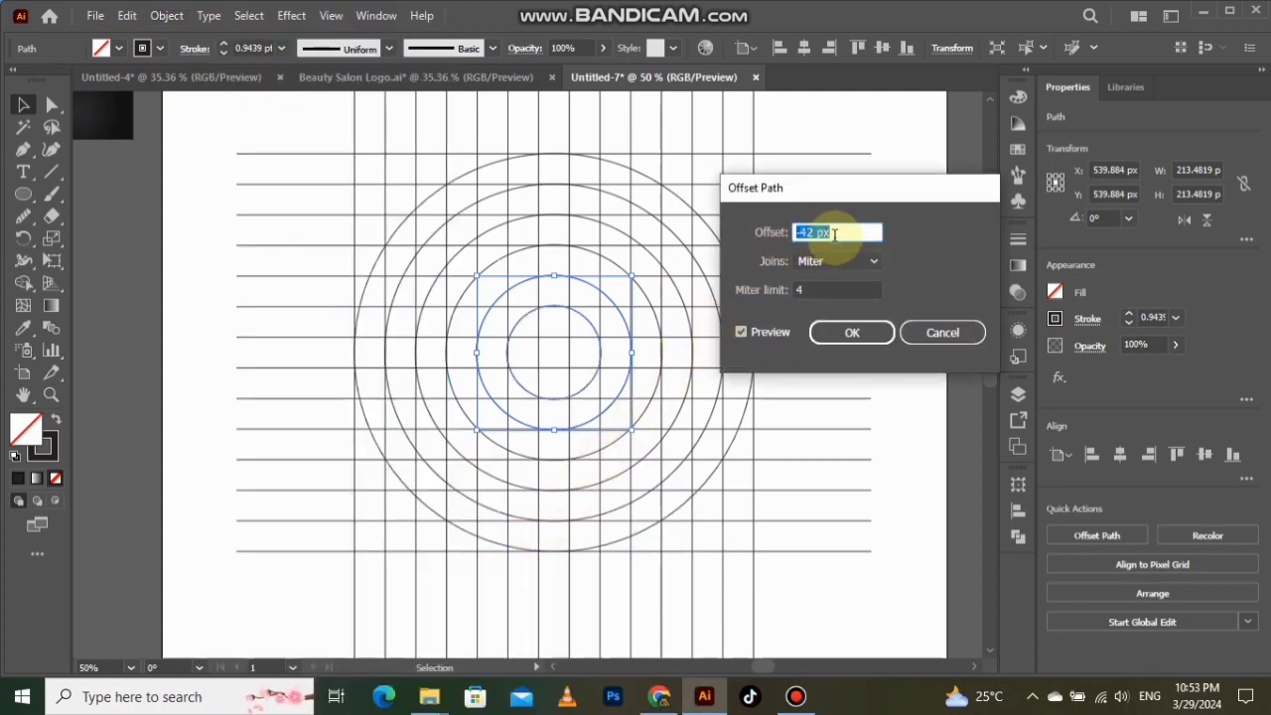
pyautogui.click(844, 331)
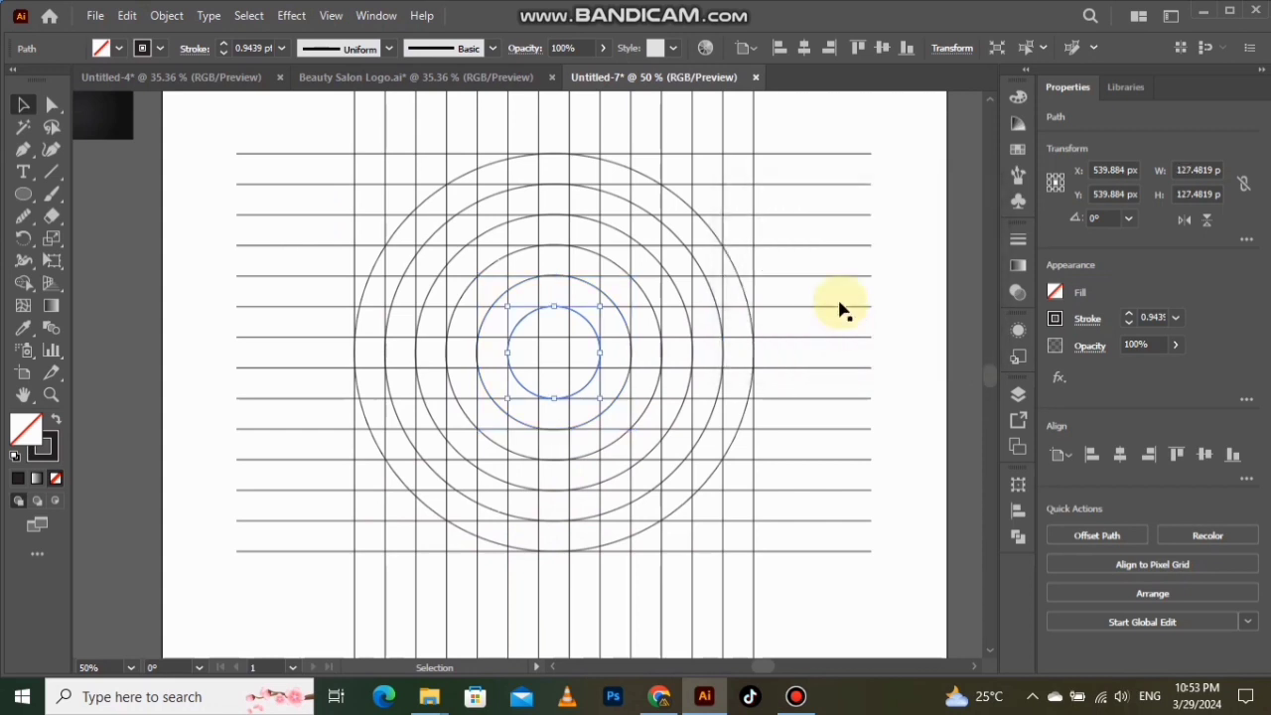
# Select all the grid lines and circles and activate the Shape Builder tool with a black fill and no stroke
pyautogui.moveTo(788, 134); pyautogui.dragTo(745, 184)
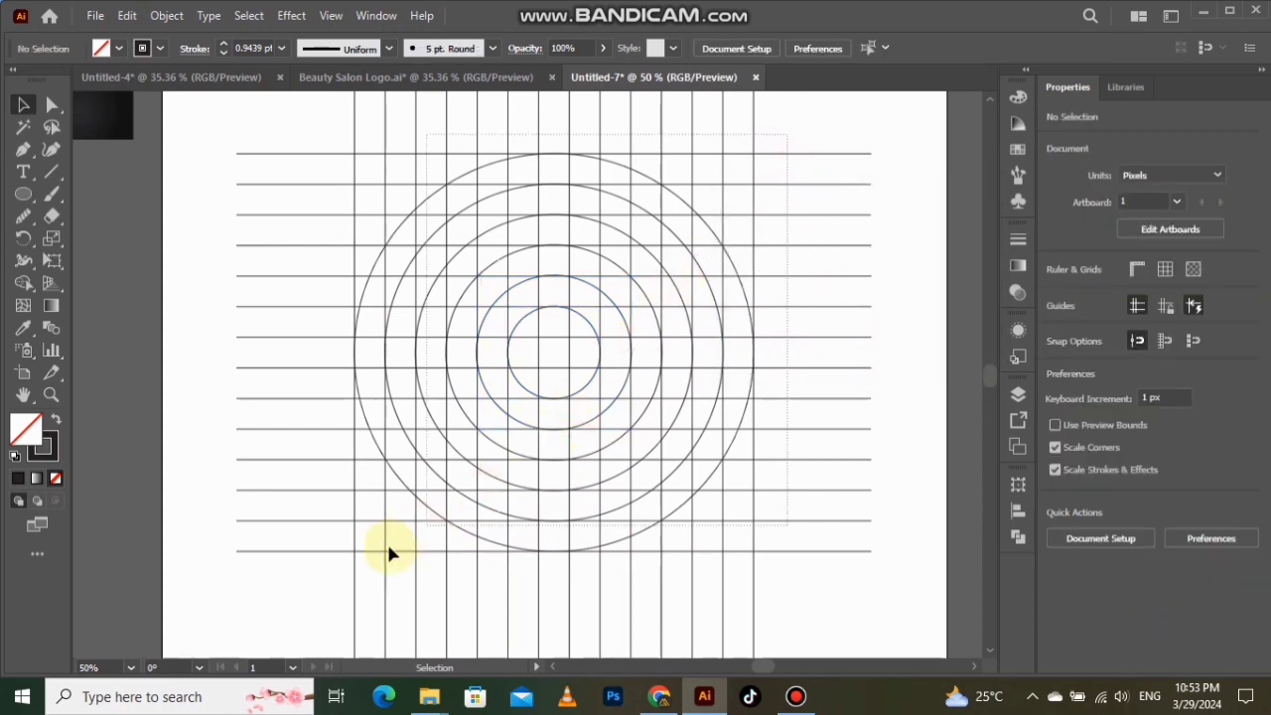
pyautogui.moveTo(389, 553); pyautogui.dragTo(306, 564)
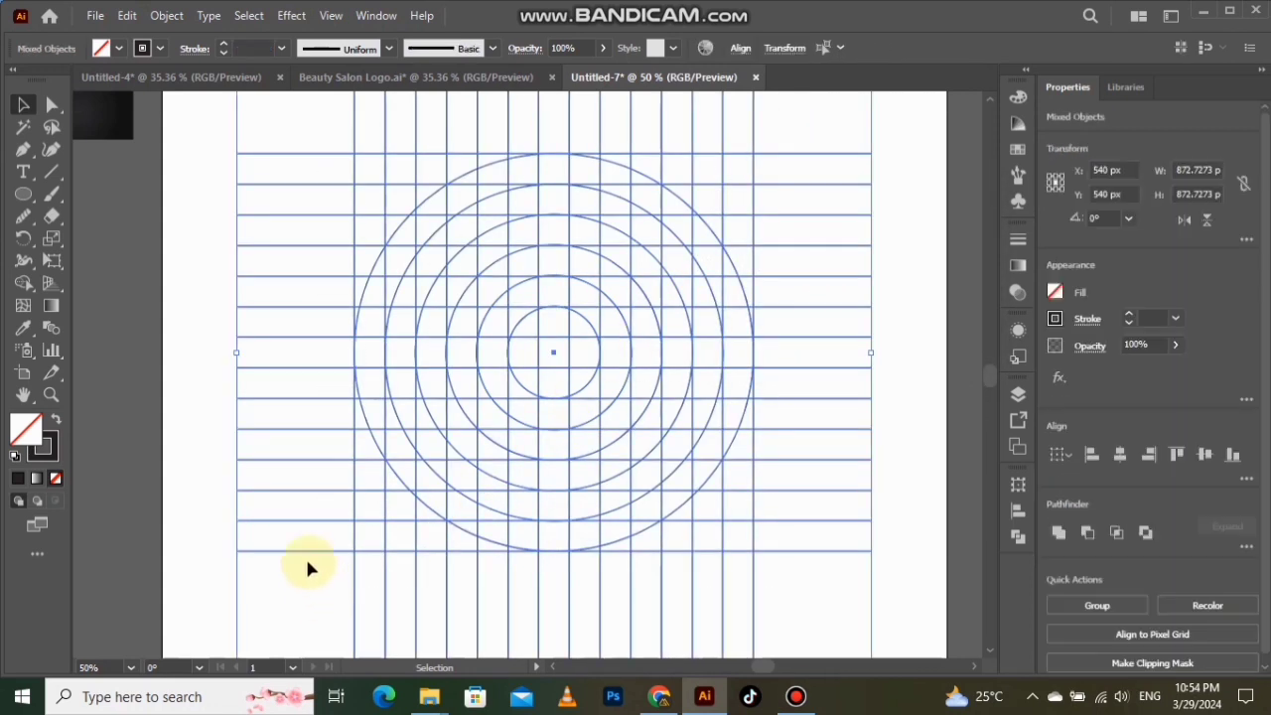
pyautogui.click(23, 282)
pyautogui.click(54, 421)
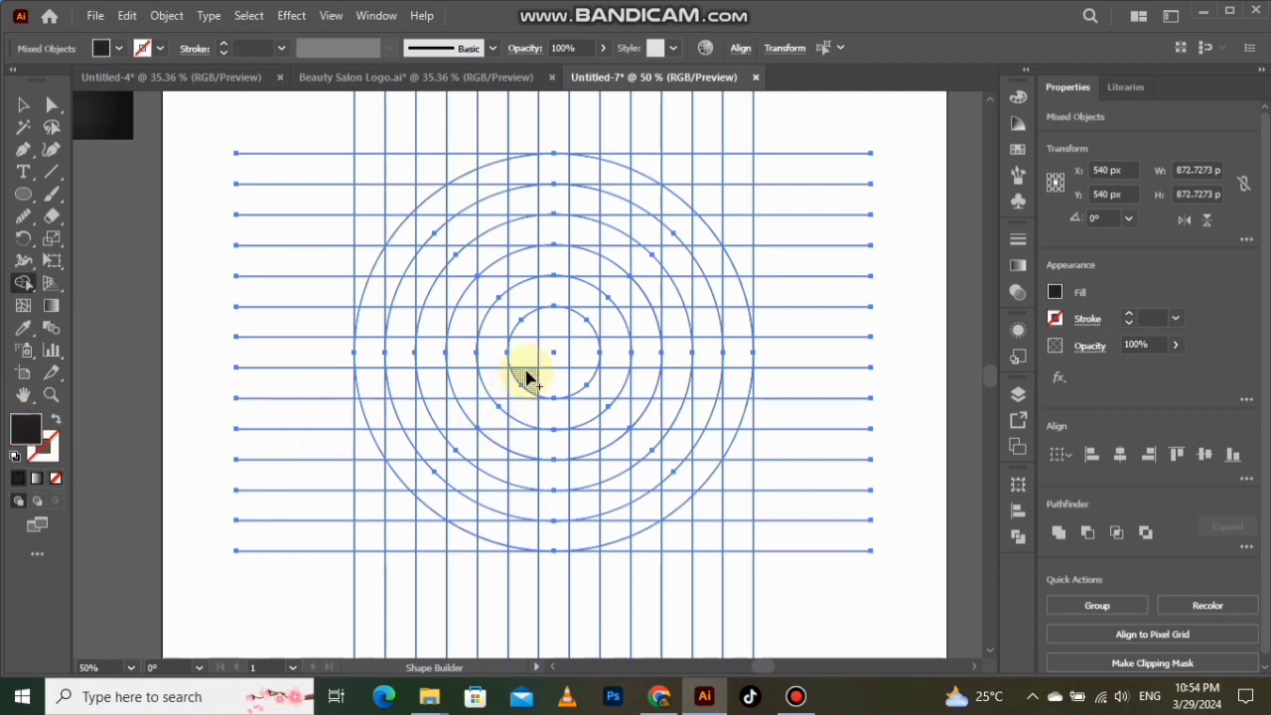
# Merge grid cells into a vertical stem, a left arc along the third ring, and a short lower stem reaching the outermost circle
pyautogui.scroll(1, 521, 378)
pyautogui.moveTo(529, 383)
pyautogui.mouseDown()
pyautogui.moveTo(513, 314)
pyautogui.moveTo(519, 198)
pyautogui.moveTo(466, 218)
pyautogui.moveTo(412, 281)
pyautogui.moveTo(416, 250)
pyautogui.moveTo(461, 201)
pyautogui.moveTo(412, 348)
pyautogui.mouseUp()
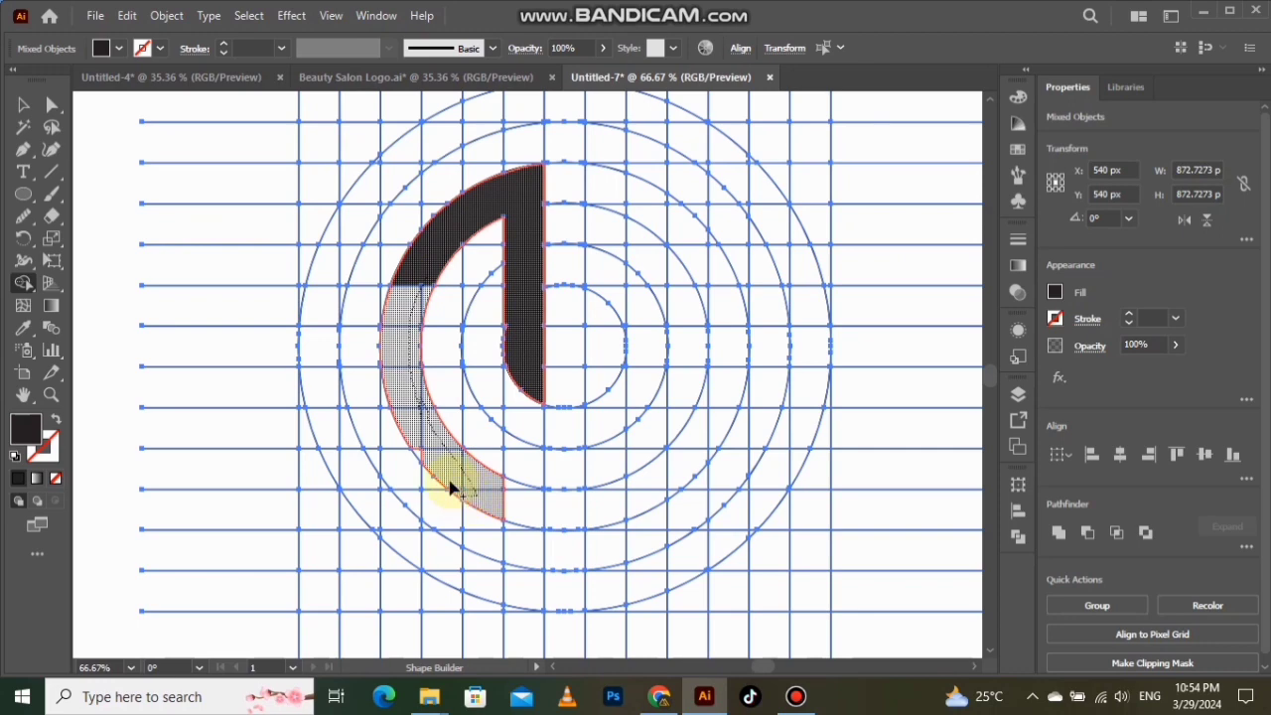
pyautogui.moveTo(419, 454); pyautogui.dragTo(504, 513)
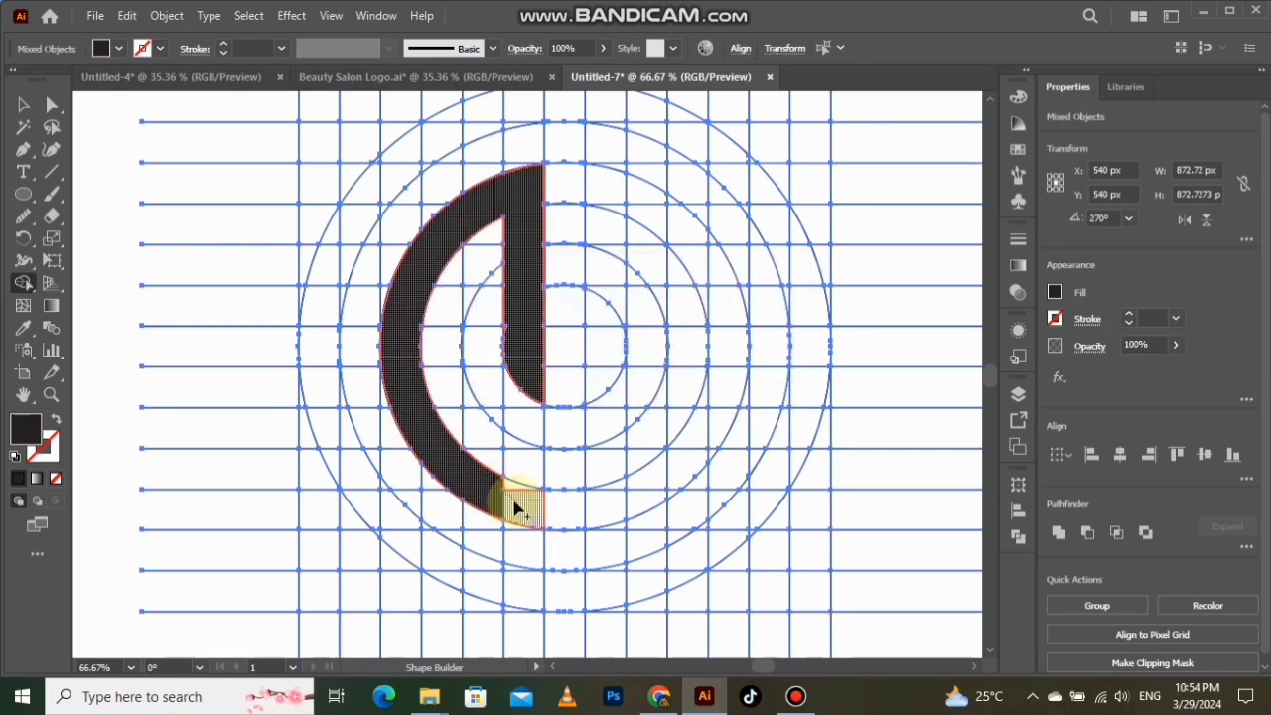
pyautogui.moveTo(512, 493); pyautogui.dragTo(510, 494)
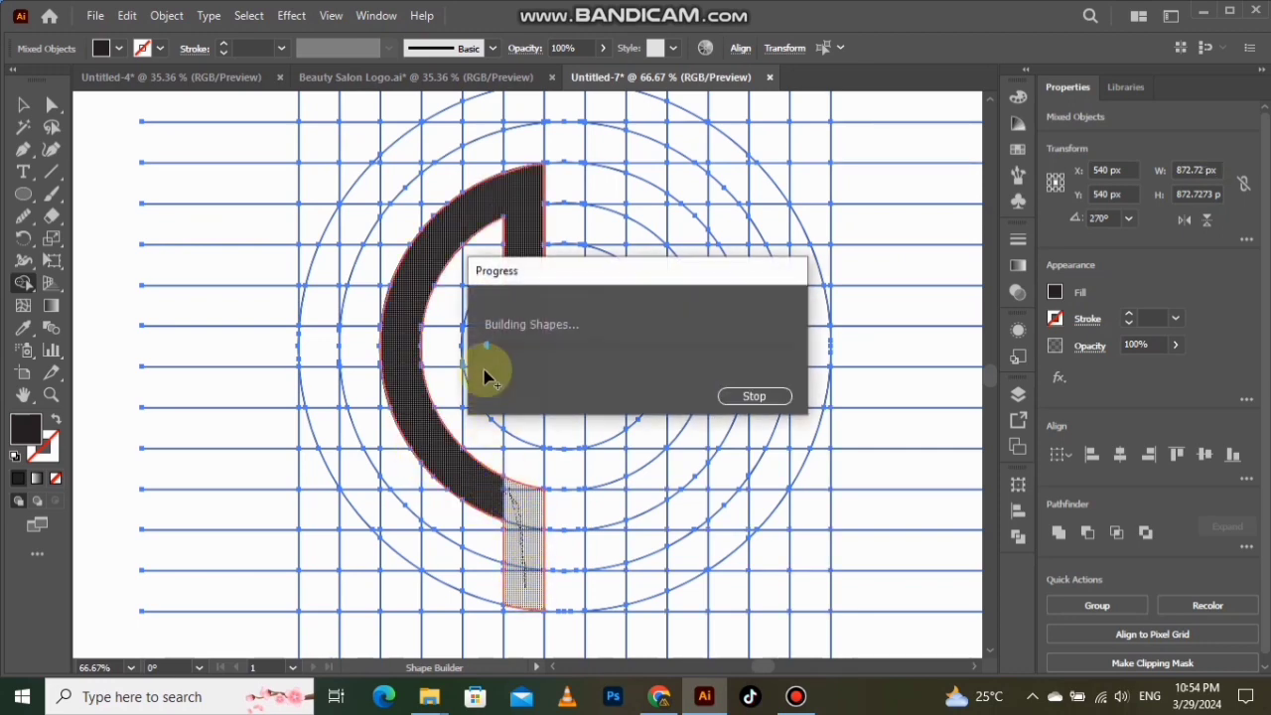
# Merge a one-cell-high crossbar between the left arc and the vertical stem, absorbing the leftover slivers along its edges
pyautogui.moveTo(458, 343); pyautogui.dragTo(510, 338)
pyautogui.scroll(3, 477, 353)
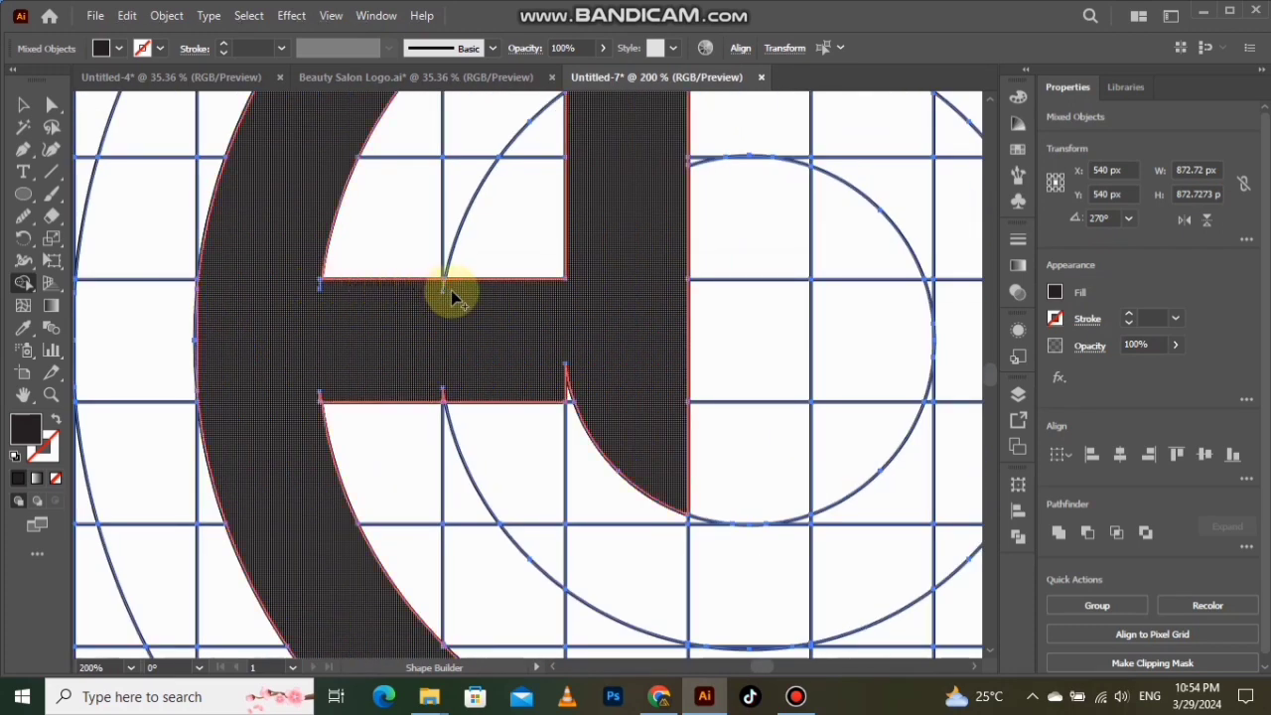
pyautogui.click(452, 298)
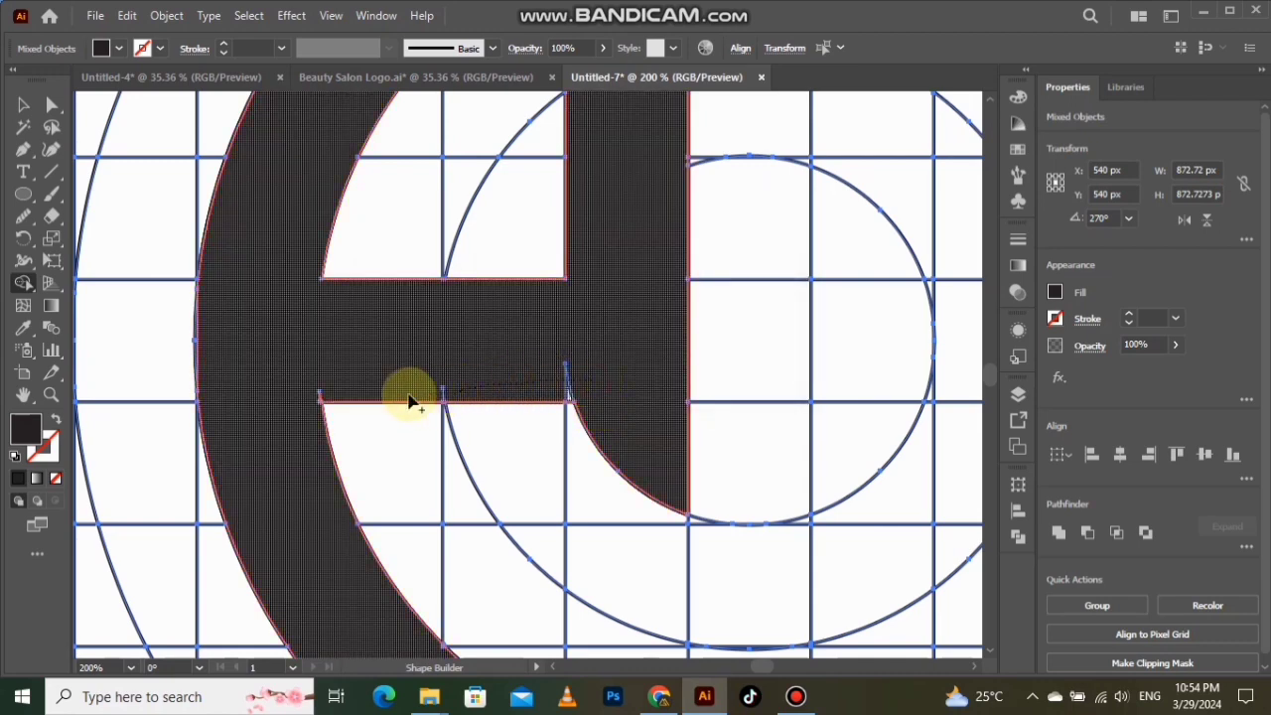
pyautogui.scroll(-1, 393, 389)
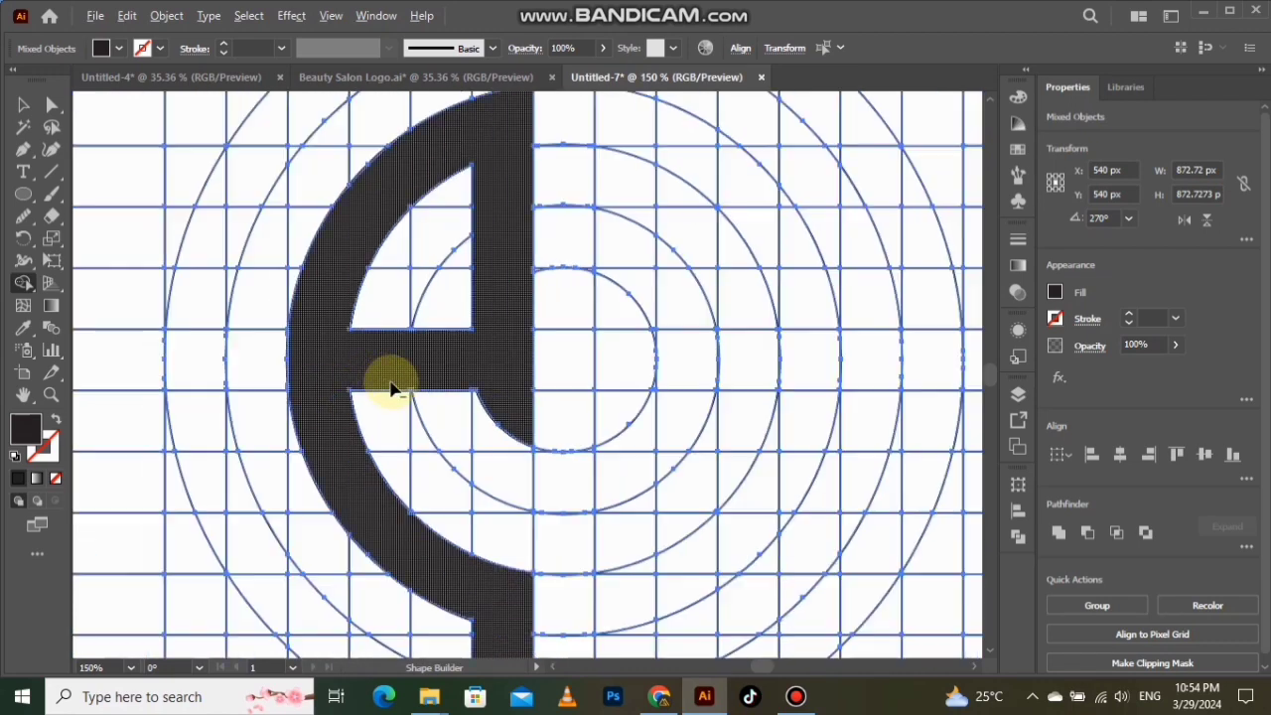
# Merge the outermost ring's cells from the foot of the lower stem around the right side to the upper right
pyautogui.scroll(-3, 407, 387)
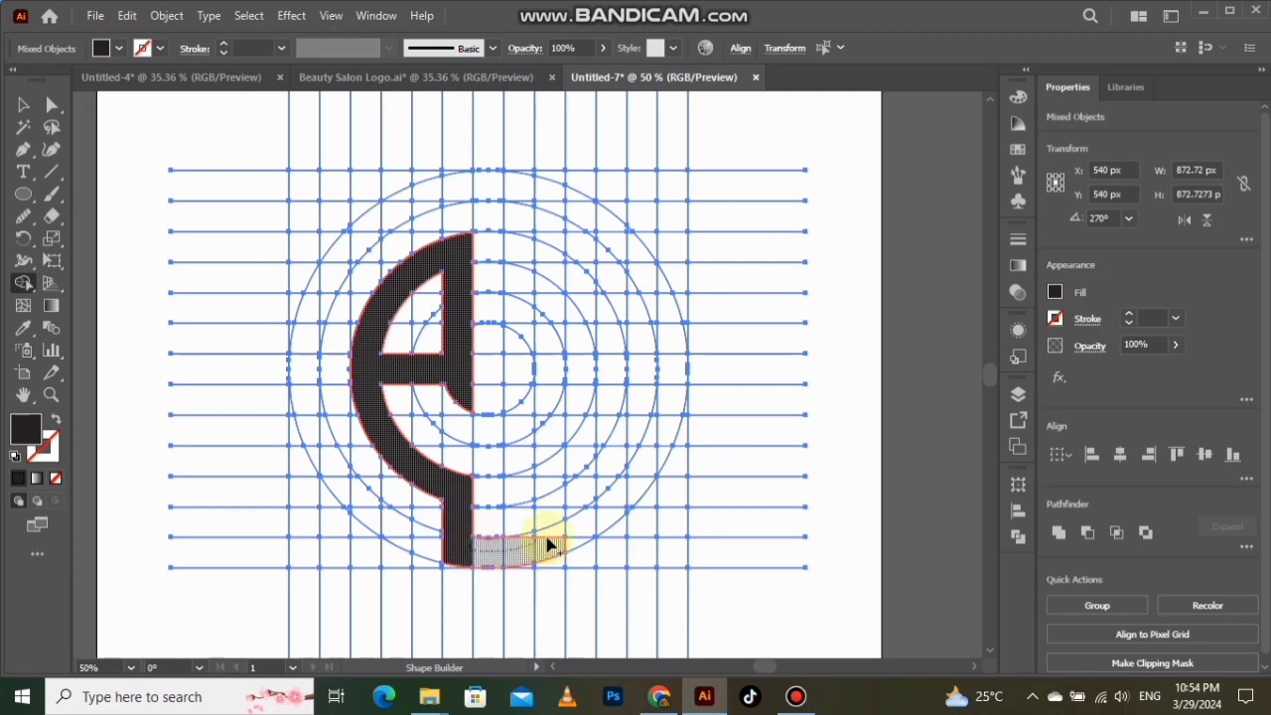
pyautogui.moveTo(547, 542); pyautogui.dragTo(621, 503)
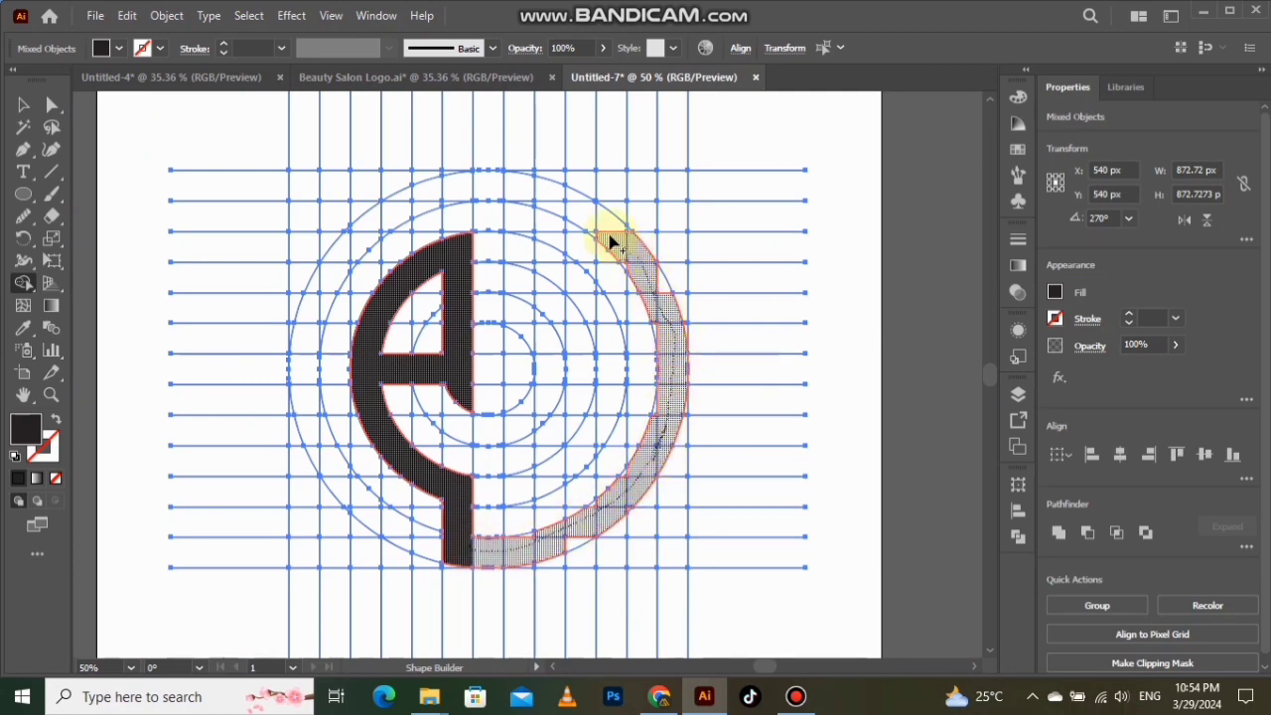
pyautogui.moveTo(611, 241)
pyautogui.mouseDown()
pyautogui.moveTo(601, 221)
pyautogui.moveTo(615, 234)
pyautogui.mouseUp()
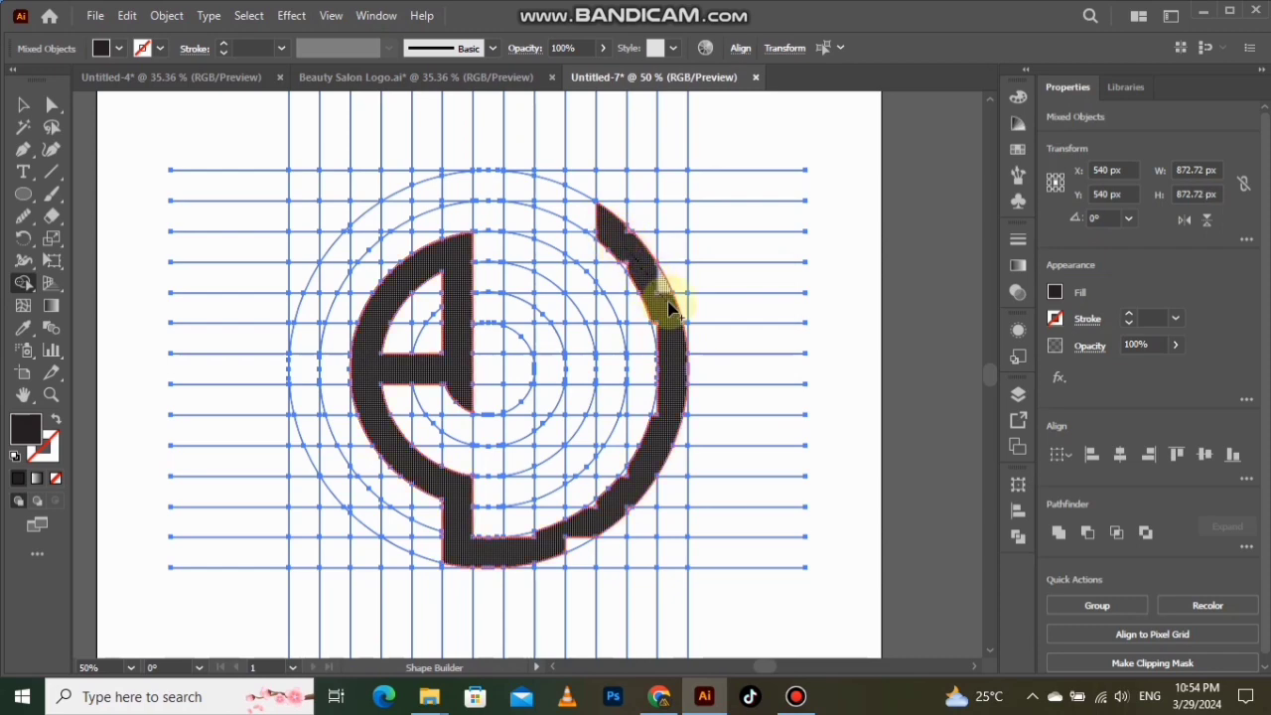
# Merge the missing cell fragments into the outer ring's upper-right and right side to smooth its stepped edges
pyautogui.moveTo(669, 310); pyautogui.dragTo(590, 228)
pyautogui.scroll(5, 609, 235)
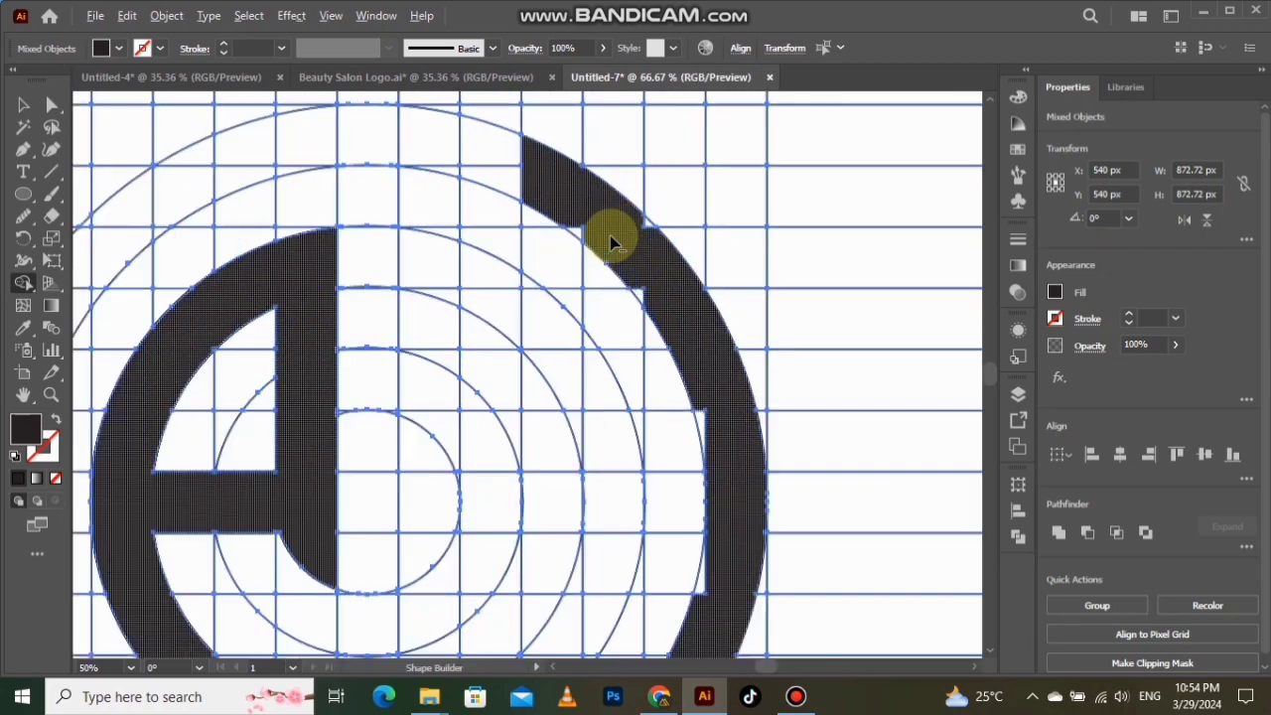
pyautogui.moveTo(615, 328)
pyautogui.mouseDown()
pyautogui.moveTo(695, 431)
pyautogui.moveTo(695, 221)
pyautogui.mouseUp()
pyautogui.scroll(-3, 666, 273)
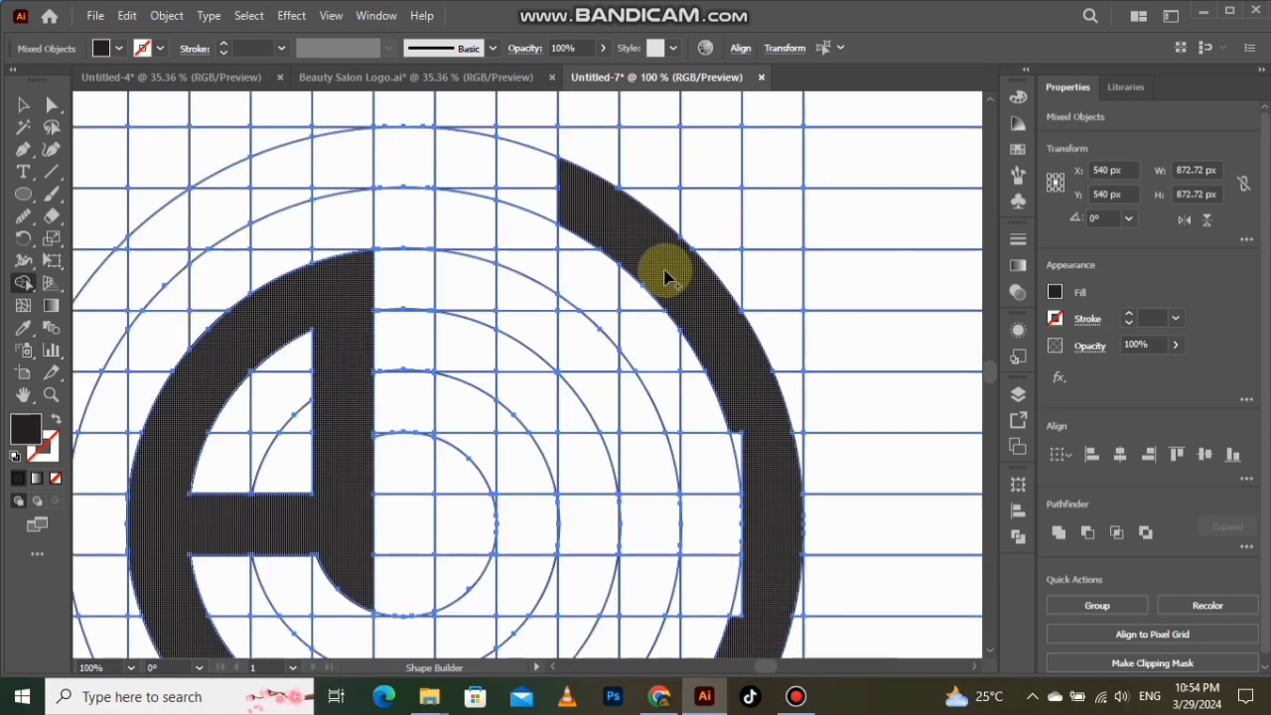
pyautogui.scroll(-1, 734, 378)
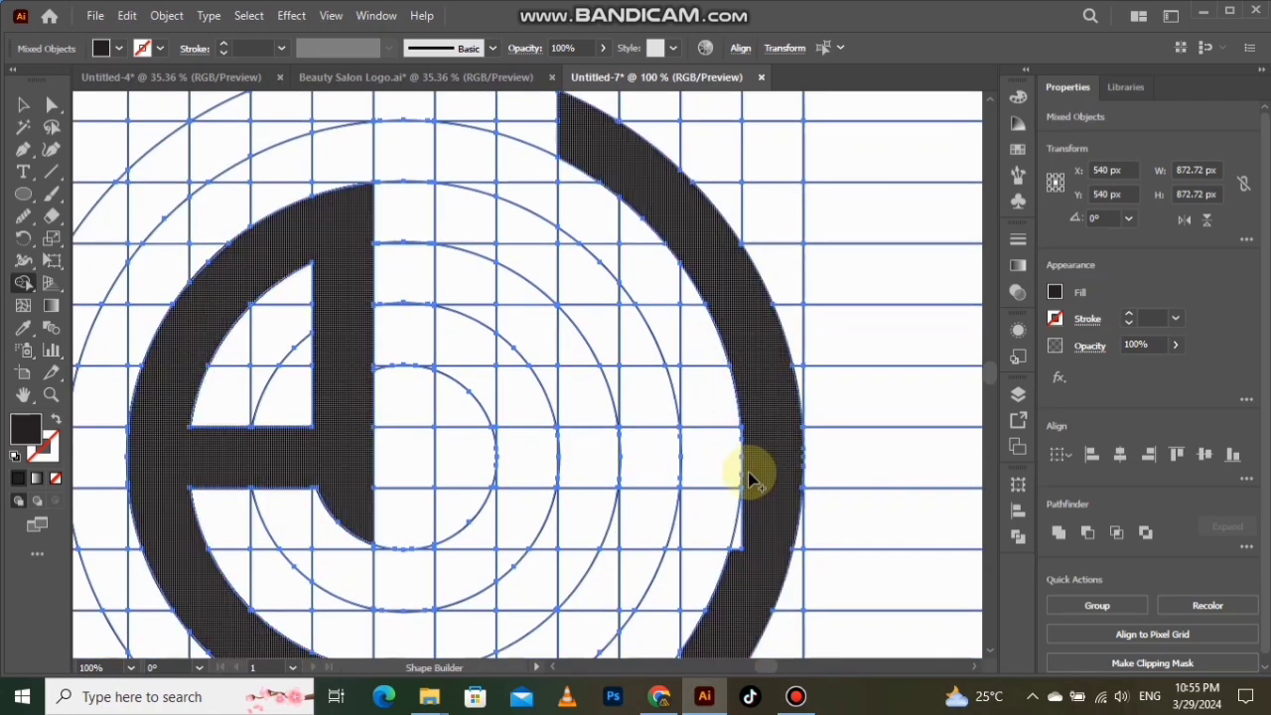
pyautogui.scroll(-2, 745, 468)
pyautogui.scroll(-2, 735, 446)
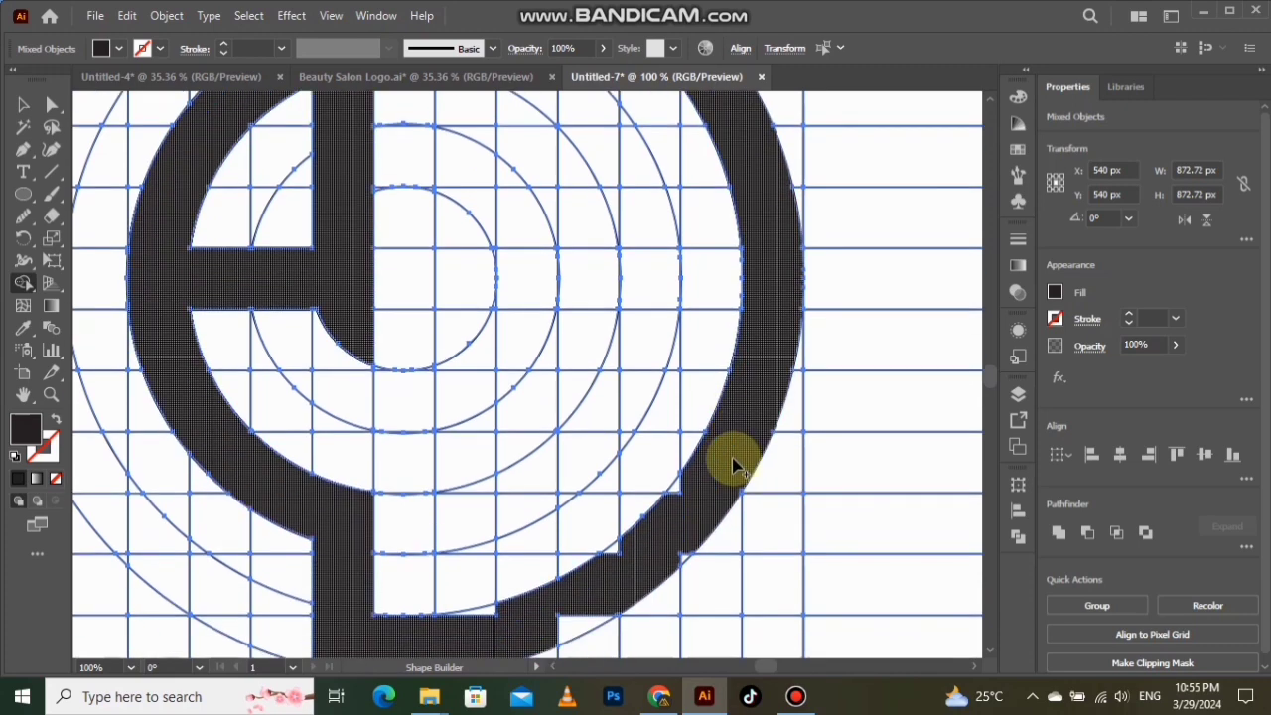
# Merge the missing fragments along the outer ring's lower-right curve and base so both edges follow the circles
pyautogui.scroll(1, 646, 462)
pyautogui.scroll(-1, 681, 439)
pyautogui.moveTo(707, 358)
pyautogui.mouseDown()
pyautogui.moveTo(536, 536)
pyautogui.moveTo(578, 548)
pyautogui.mouseUp()
pyautogui.moveTo(413, 535); pyautogui.dragTo(409, 564)
pyautogui.moveTo(672, 479); pyautogui.dragTo(719, 457)
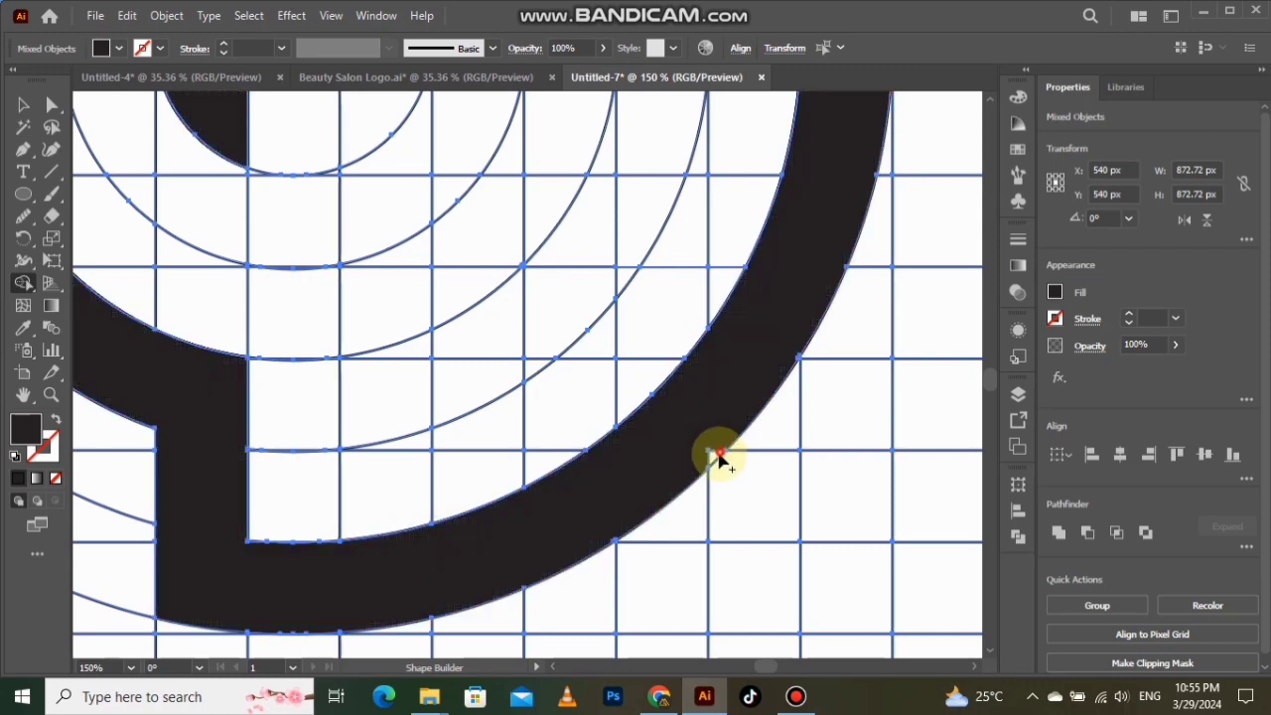
pyautogui.hotkey('ctrl', '0')
pyautogui.scroll(5, 695, 460)
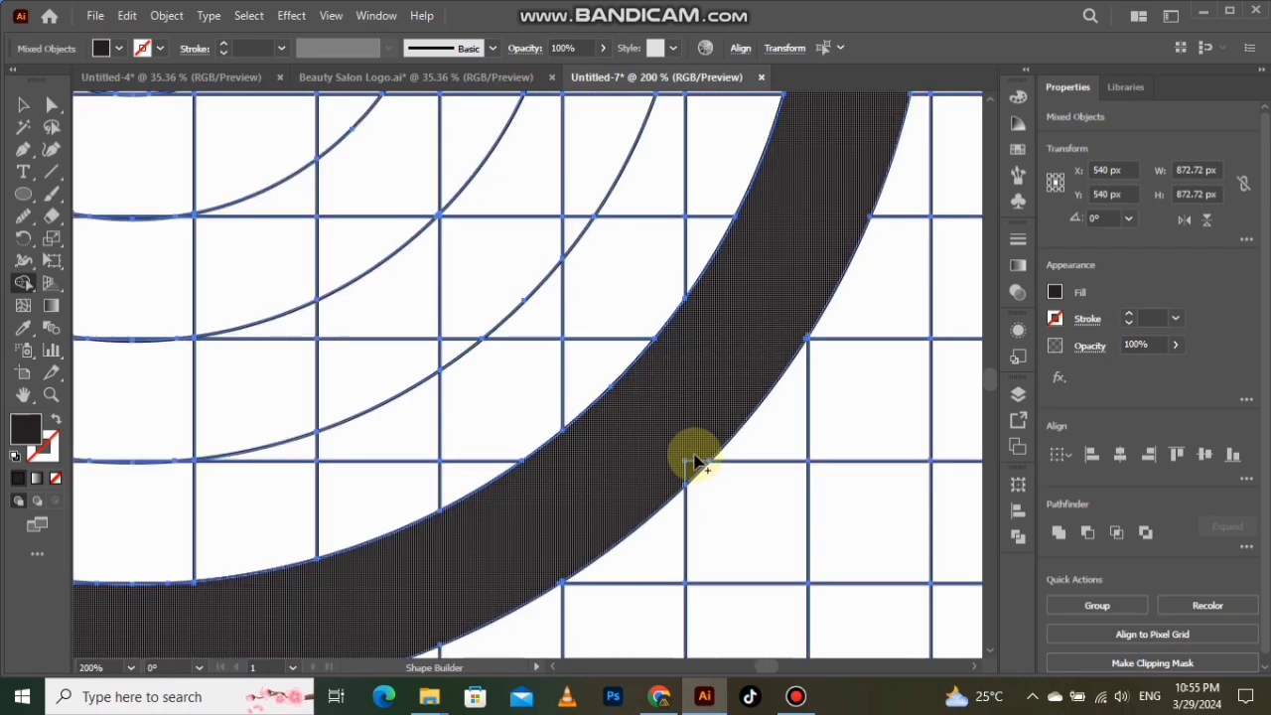
# Merge the tiny remaining slivers along the inner edge of the outer ring's right side into the black shape
pyautogui.scroll(-4, 685, 491)
pyautogui.scroll(6, 729, 454)
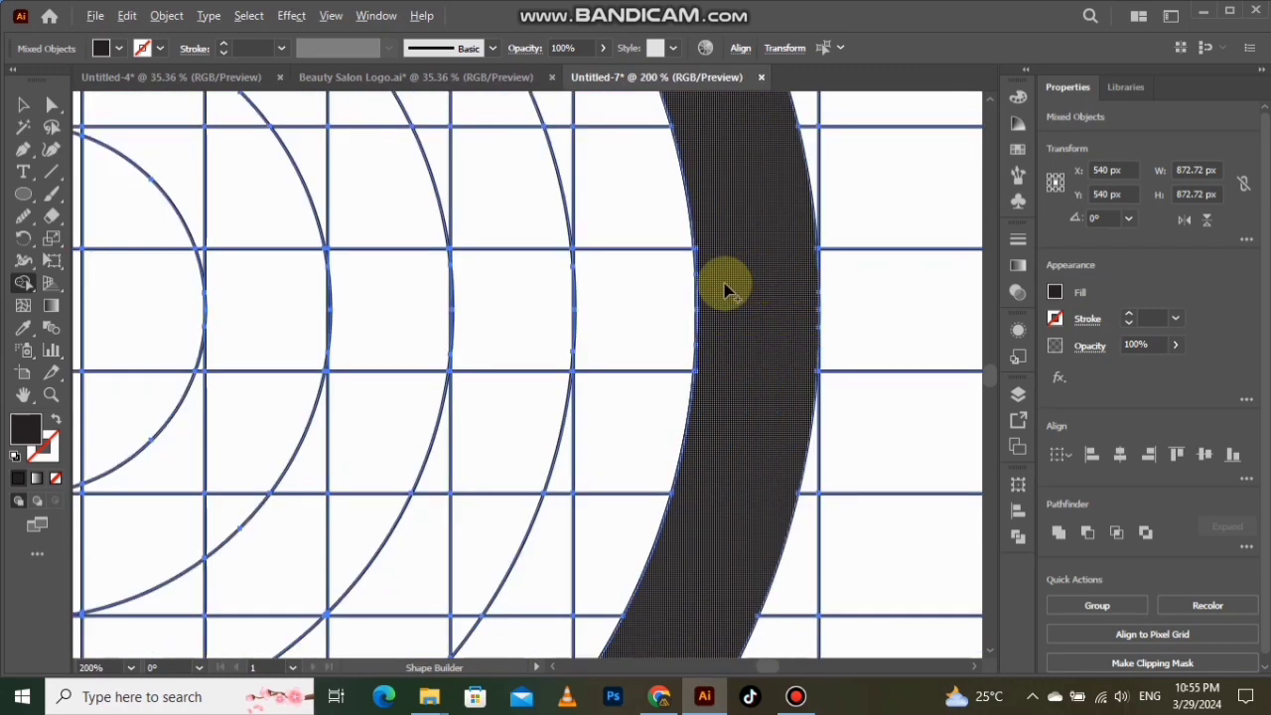
pyautogui.scroll(4, 695, 459)
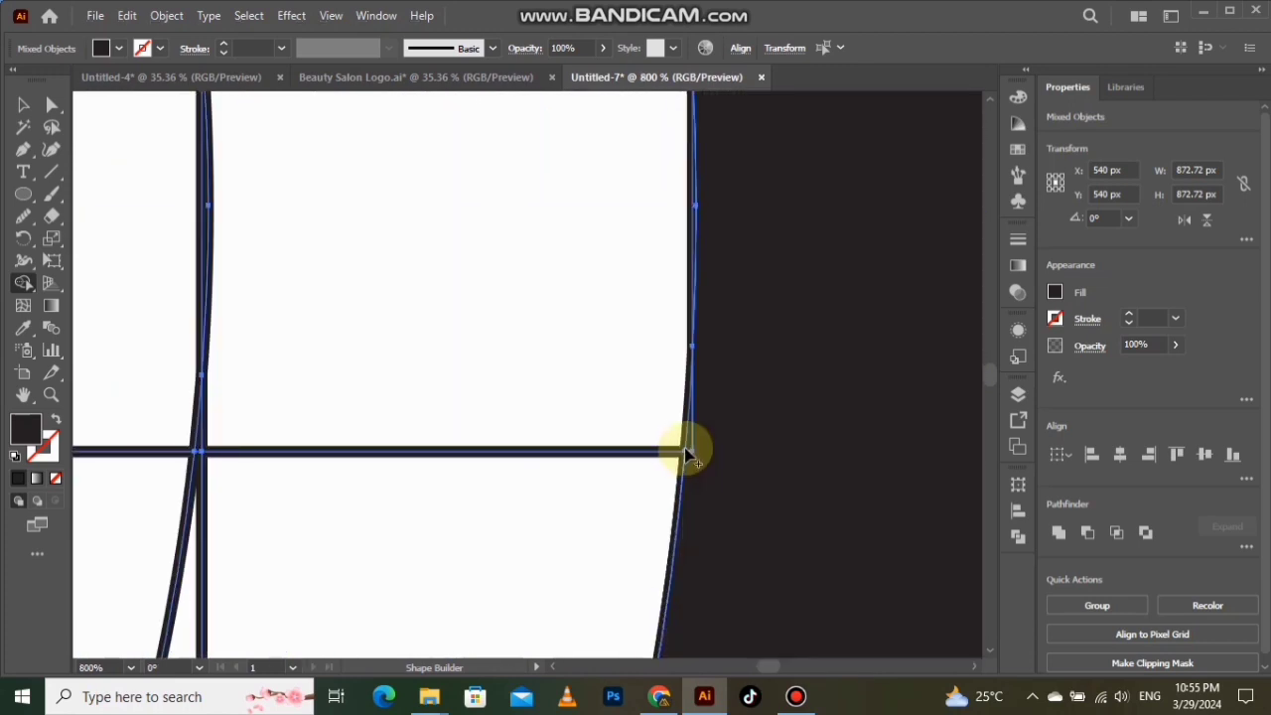
pyautogui.scroll(-4, 701, 468)
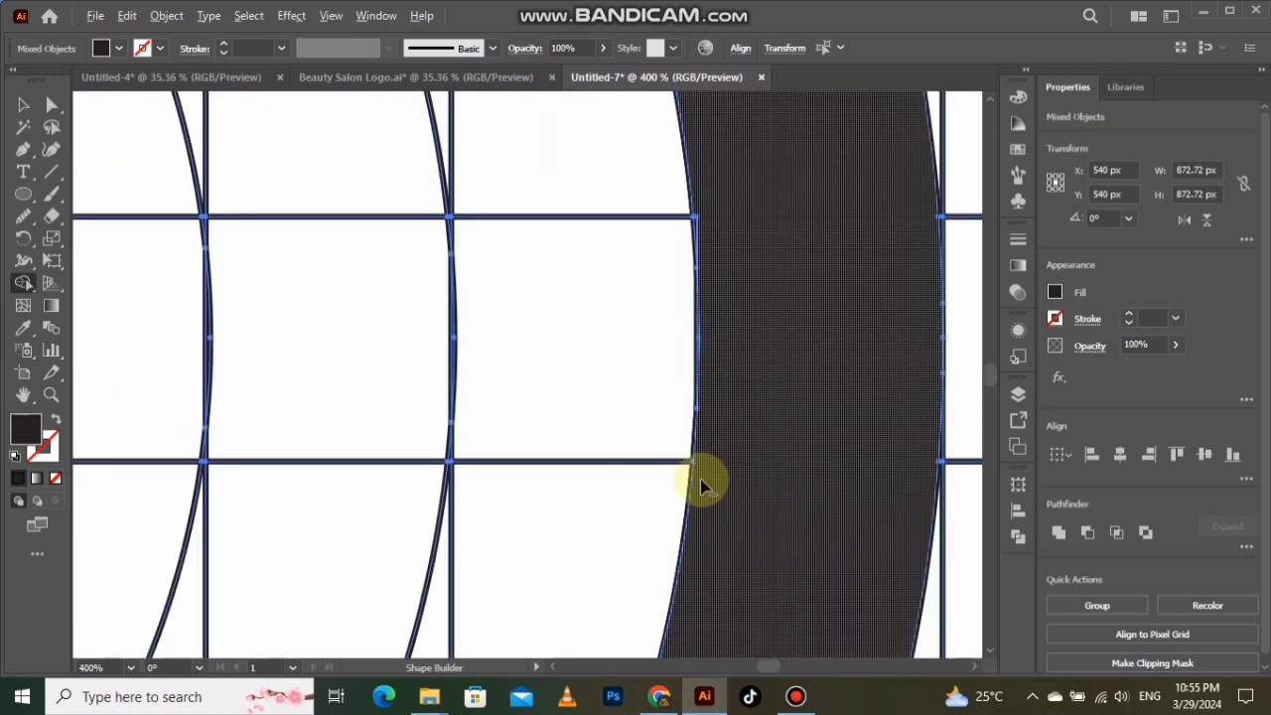
pyautogui.scroll(4, 705, 297)
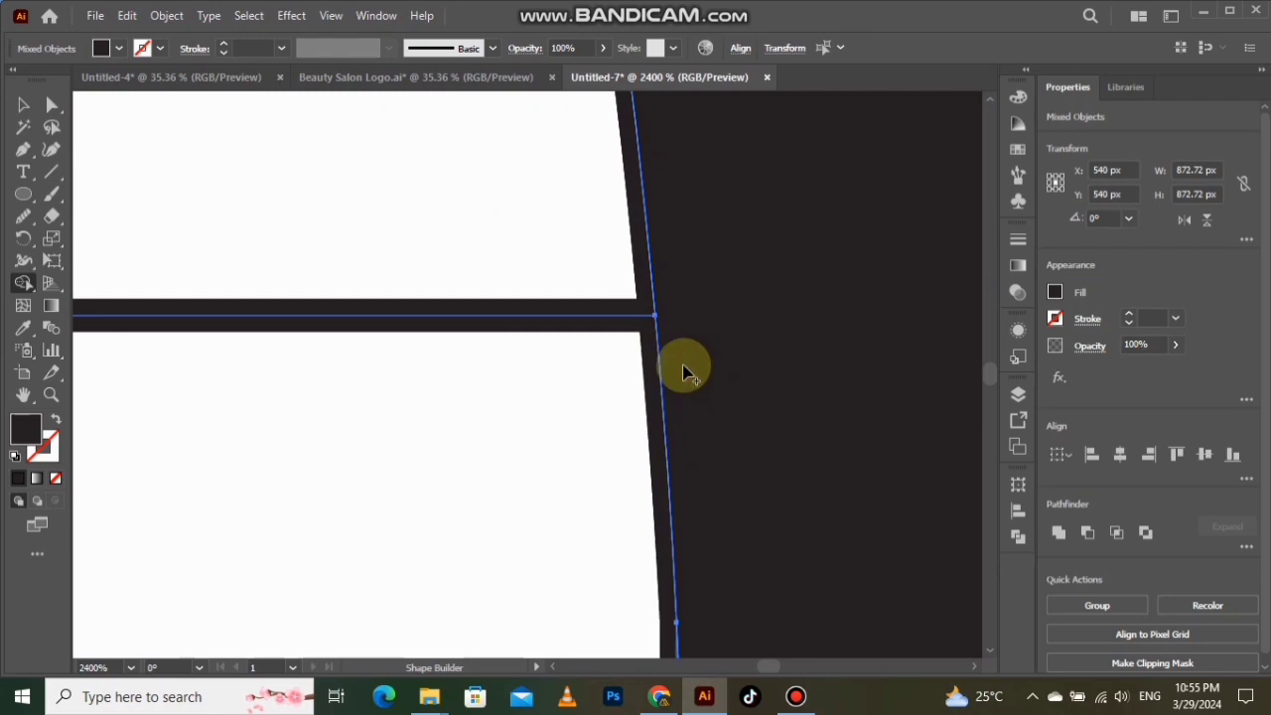
pyautogui.scroll(-2, 695, 377)
pyautogui.scroll(-5, 755, 367)
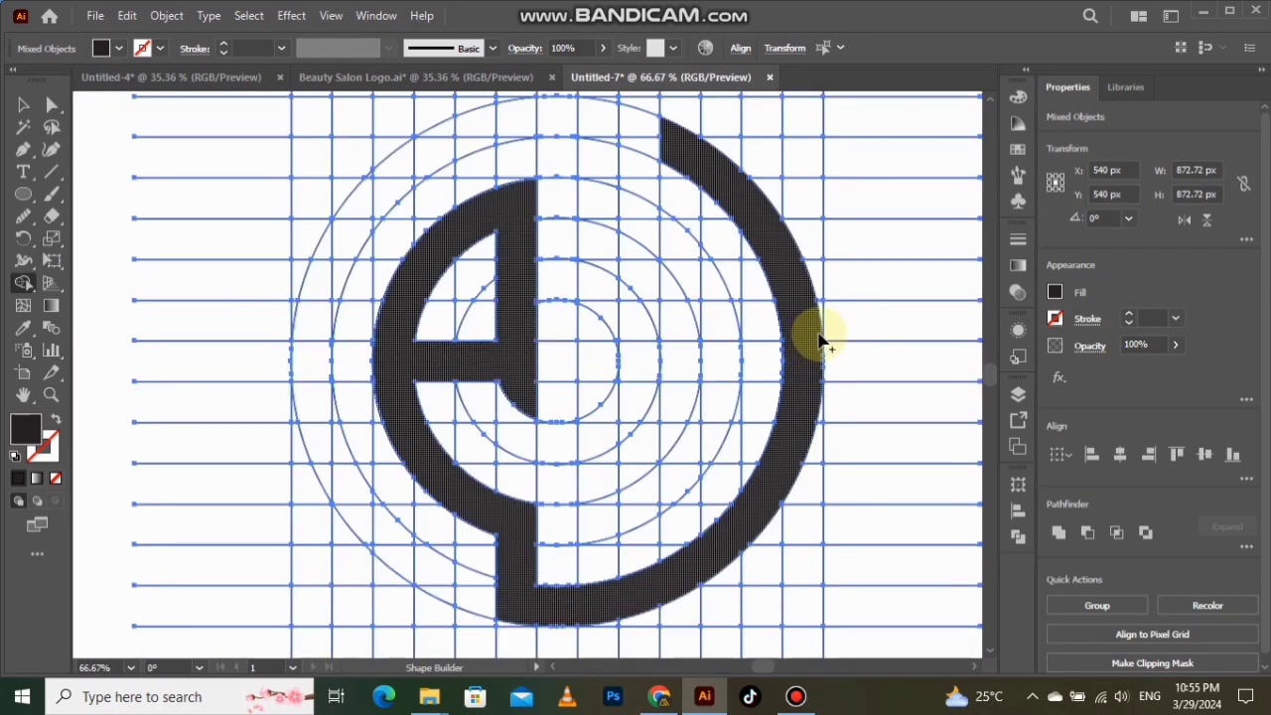
# Build a separate lower-left segment of the outermost ring from its grid cells and fill the gaps along its edges
pyautogui.scroll(1, 781, 284)
pyautogui.scroll(1, 591, 183)
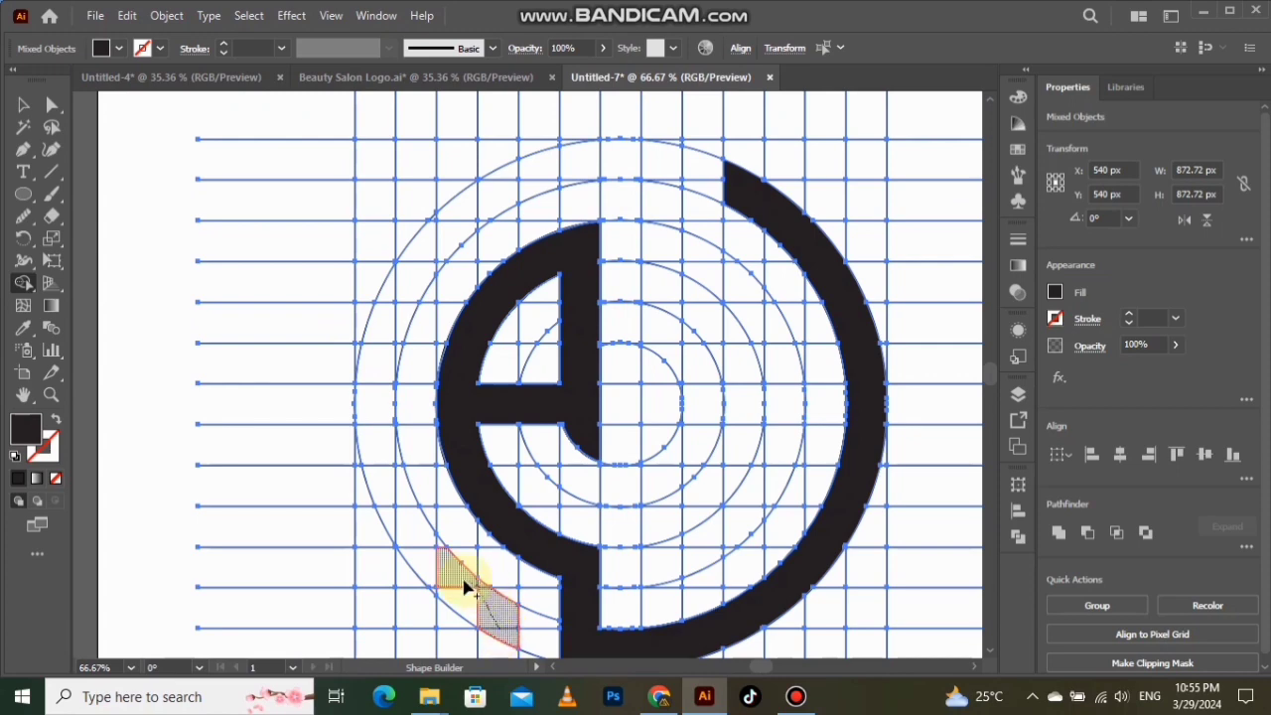
pyautogui.moveTo(380, 487); pyautogui.dragTo(405, 509)
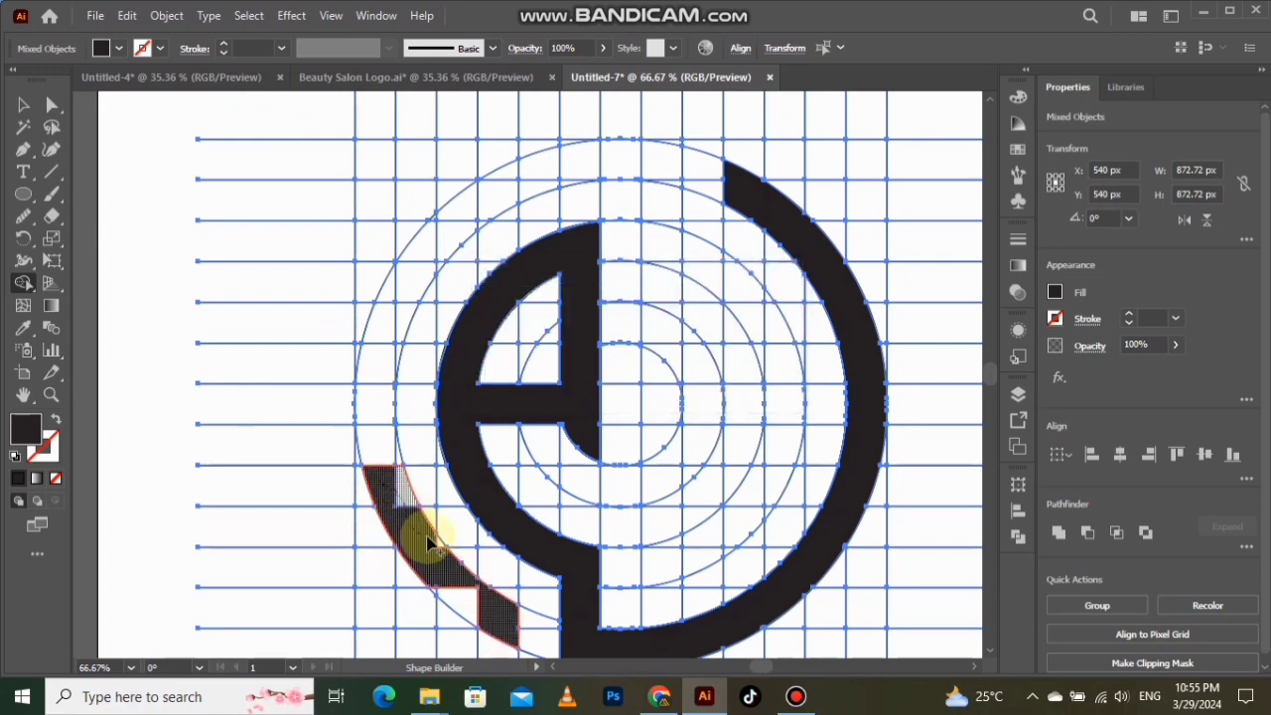
pyautogui.scroll(3, 454, 587)
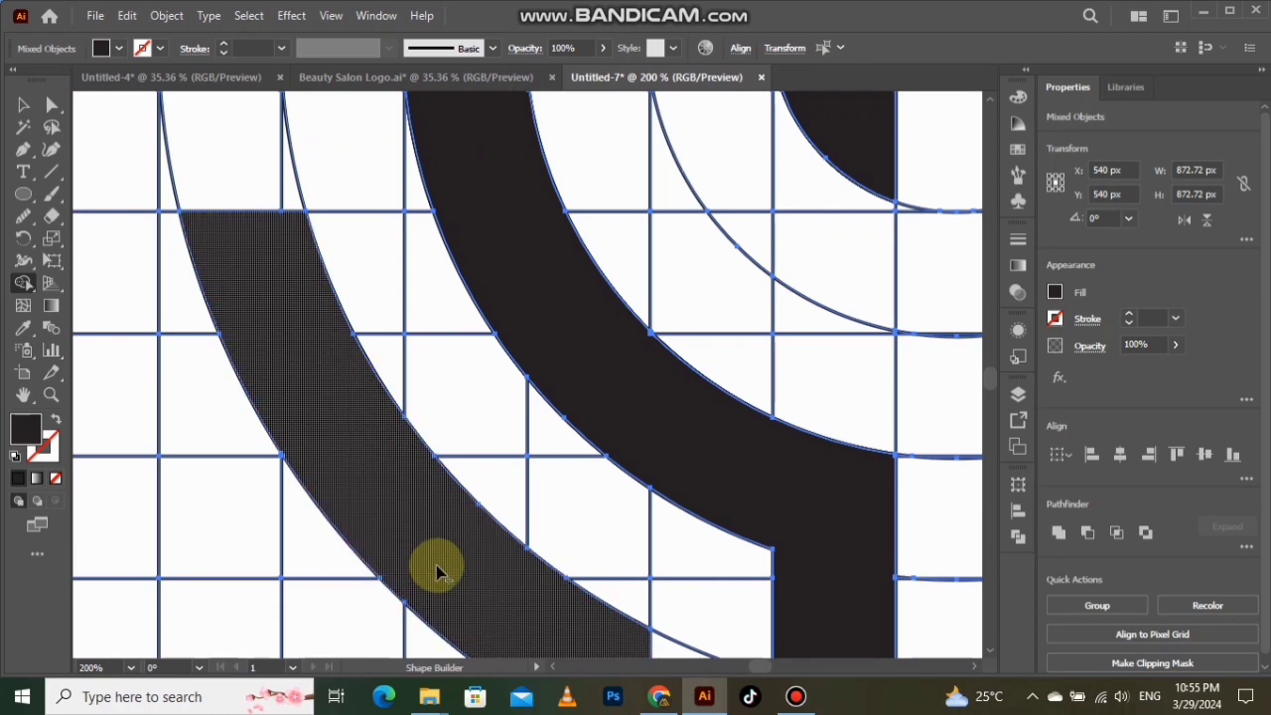
pyautogui.scroll(-3, 440, 567)
# Extend the lower-left ring segment up the left side and over the top, ending in a vertical stem right of the A
pyautogui.moveTo(388, 473)
pyautogui.mouseDown()
pyautogui.moveTo(368, 425)
pyautogui.moveTo(380, 327)
pyautogui.moveTo(440, 228)
pyautogui.moveTo(494, 173)
pyautogui.mouseUp()
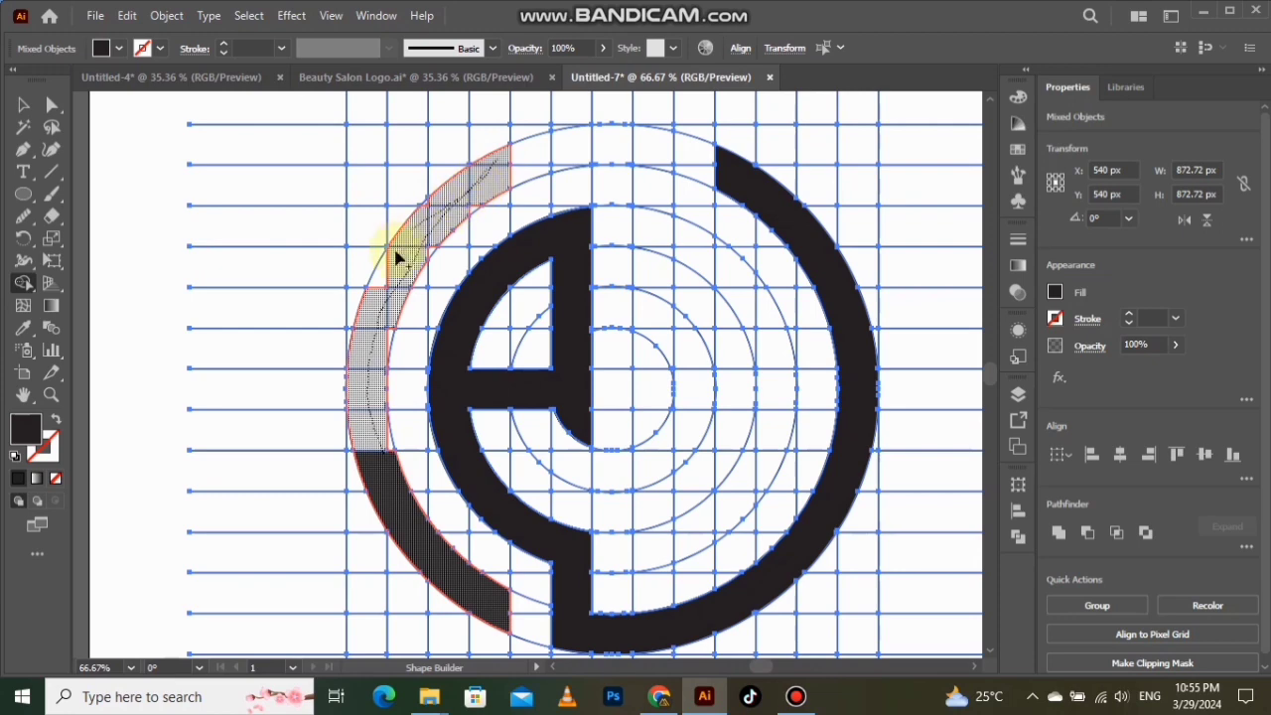
pyautogui.moveTo(383, 302)
pyautogui.mouseDown()
pyautogui.moveTo(520, 175)
pyautogui.moveTo(497, 199)
pyautogui.moveTo(668, 169)
pyautogui.moveTo(633, 195)
pyautogui.mouseUp()
pyautogui.scroll(2, 517, 175)
pyautogui.moveTo(561, 212); pyautogui.dragTo(658, 184)
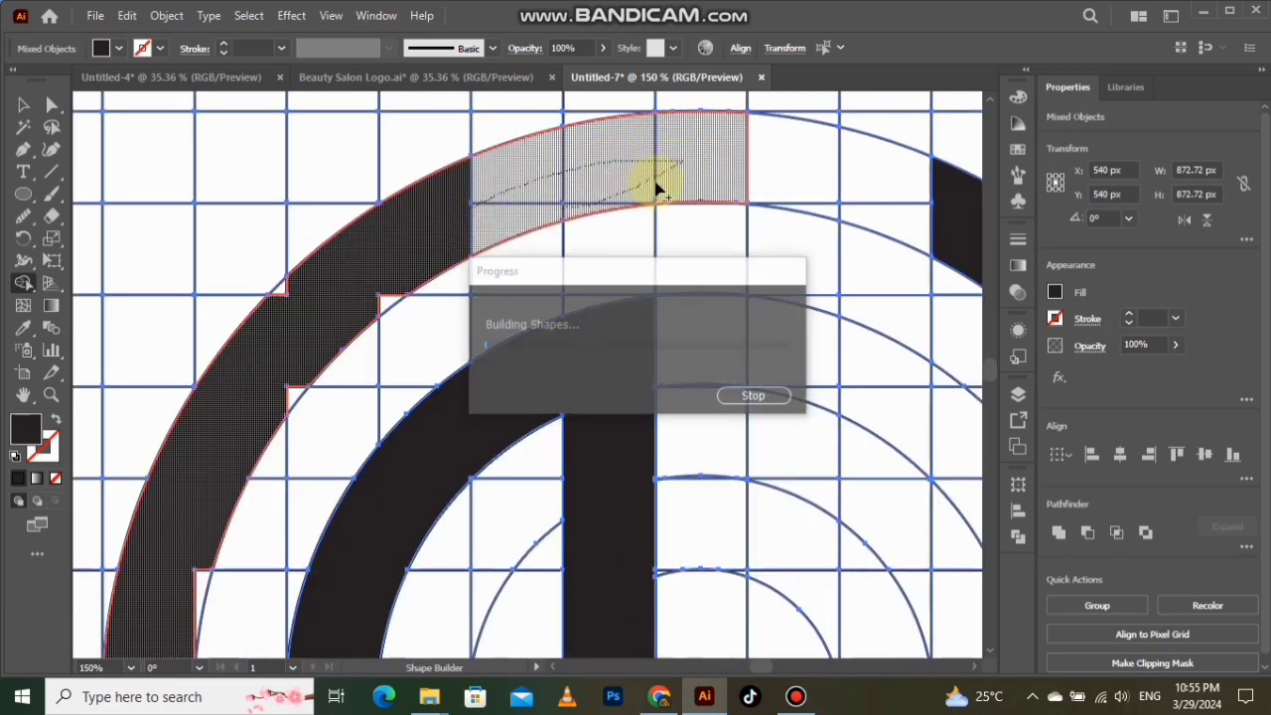
pyautogui.moveTo(730, 164)
pyautogui.mouseDown()
pyautogui.moveTo(805, 264)
pyautogui.moveTo(805, 431)
pyautogui.moveTo(799, 417)
pyautogui.mouseUp()
# Merge the missing cell fragments along the outer ring's upper-left curve to smooth its stepped outer and inner edges
pyautogui.scroll(-2, 797, 334)
pyautogui.scroll(3, 417, 291)
pyautogui.scroll(2, 417, 291)
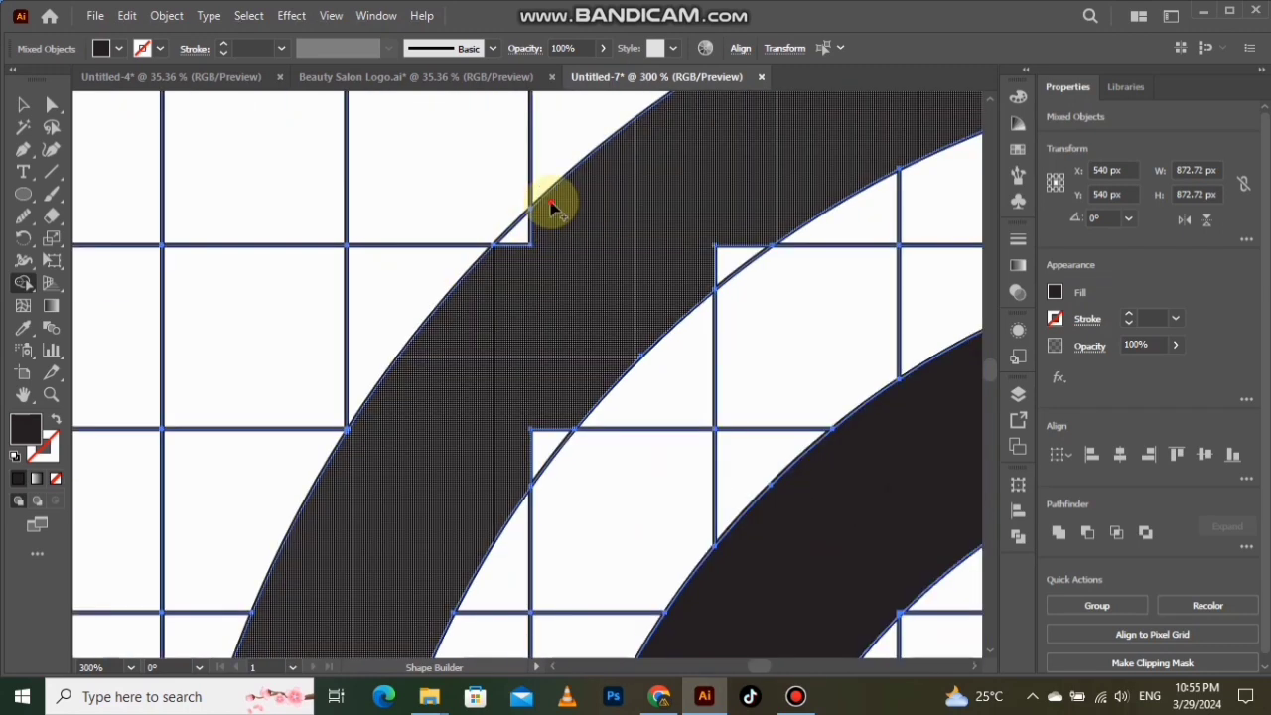
pyautogui.moveTo(738, 247)
pyautogui.mouseDown()
pyautogui.moveTo(653, 313)
pyautogui.moveTo(525, 454)
pyautogui.mouseUp()
# Merge the remaining fragments and thin slivers along the inner edge of the outer ring's left side
pyautogui.scroll(-3, 525, 255)
pyautogui.scroll(2, 440, 411)
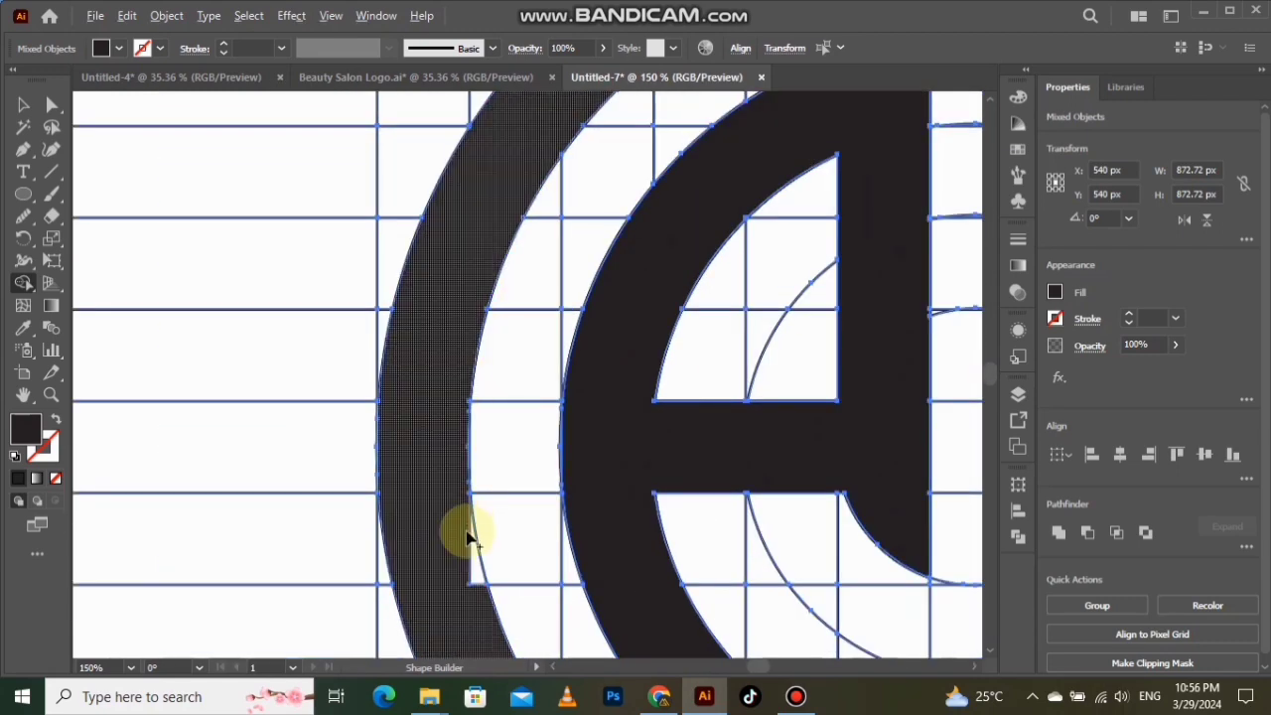
pyautogui.scroll(4, 449, 440)
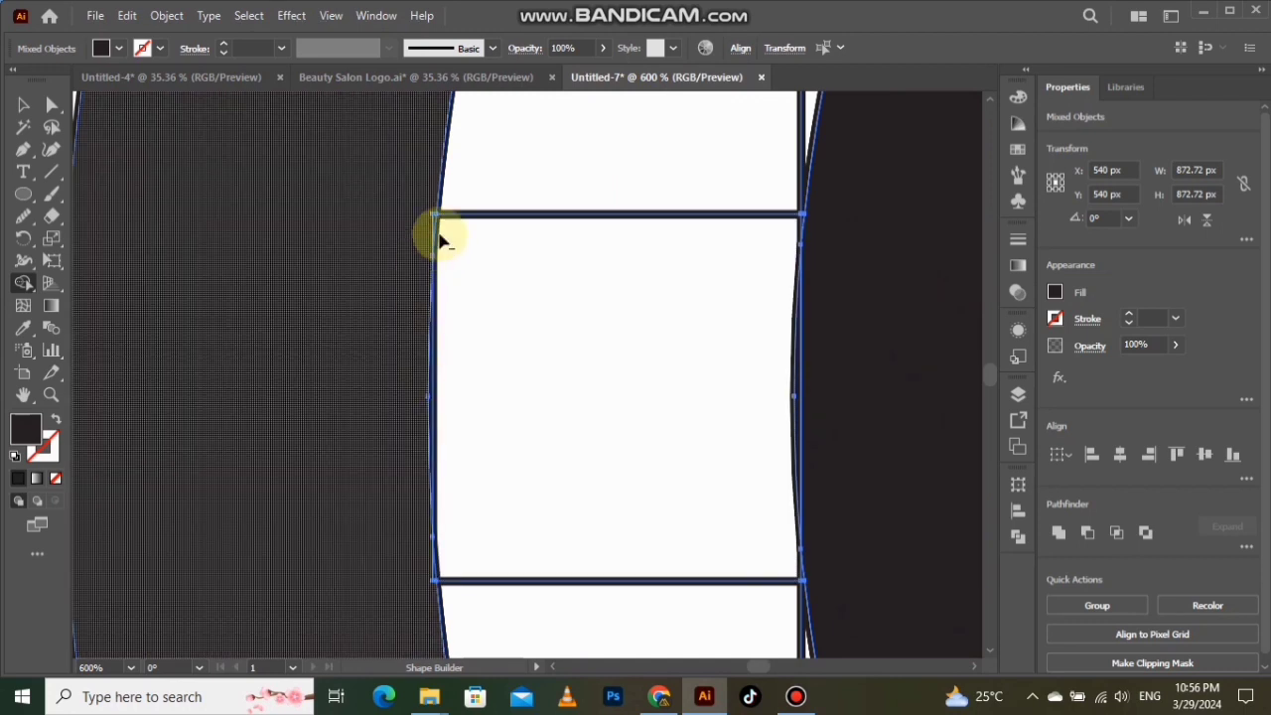
pyautogui.scroll(2, 426, 205)
pyautogui.scroll(2, 392, 440)
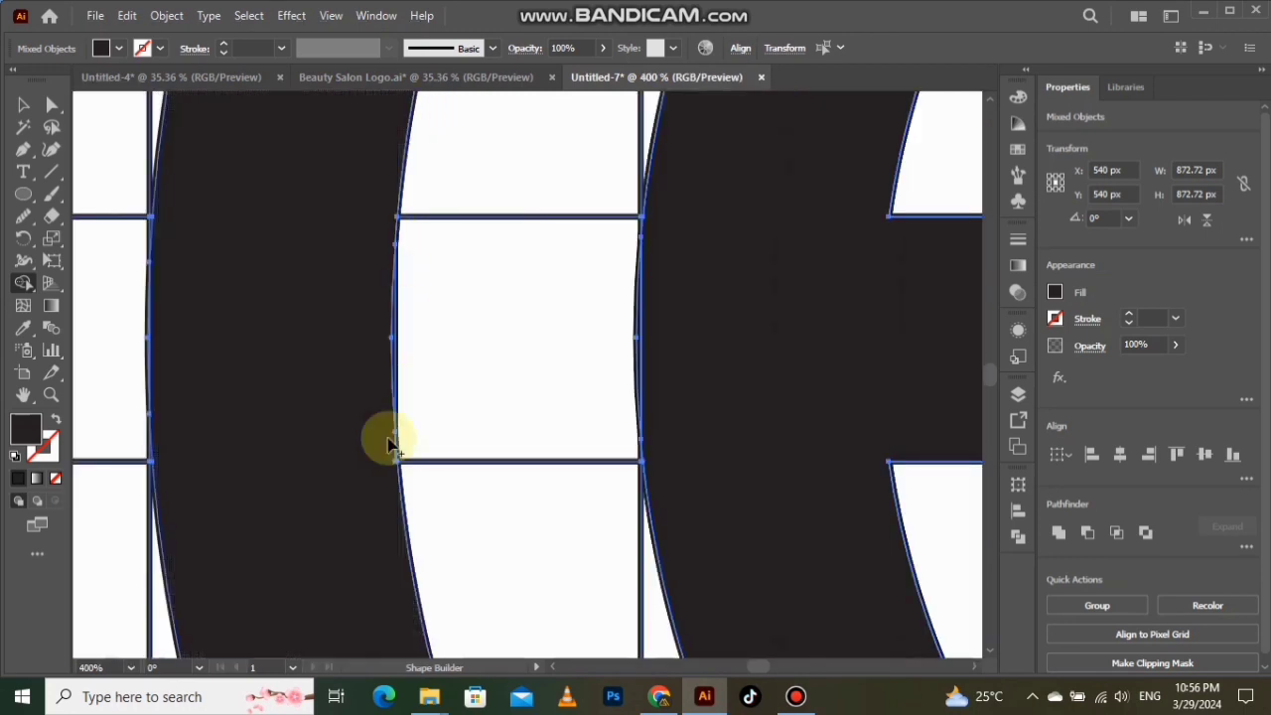
pyautogui.scroll(-8, 392, 496)
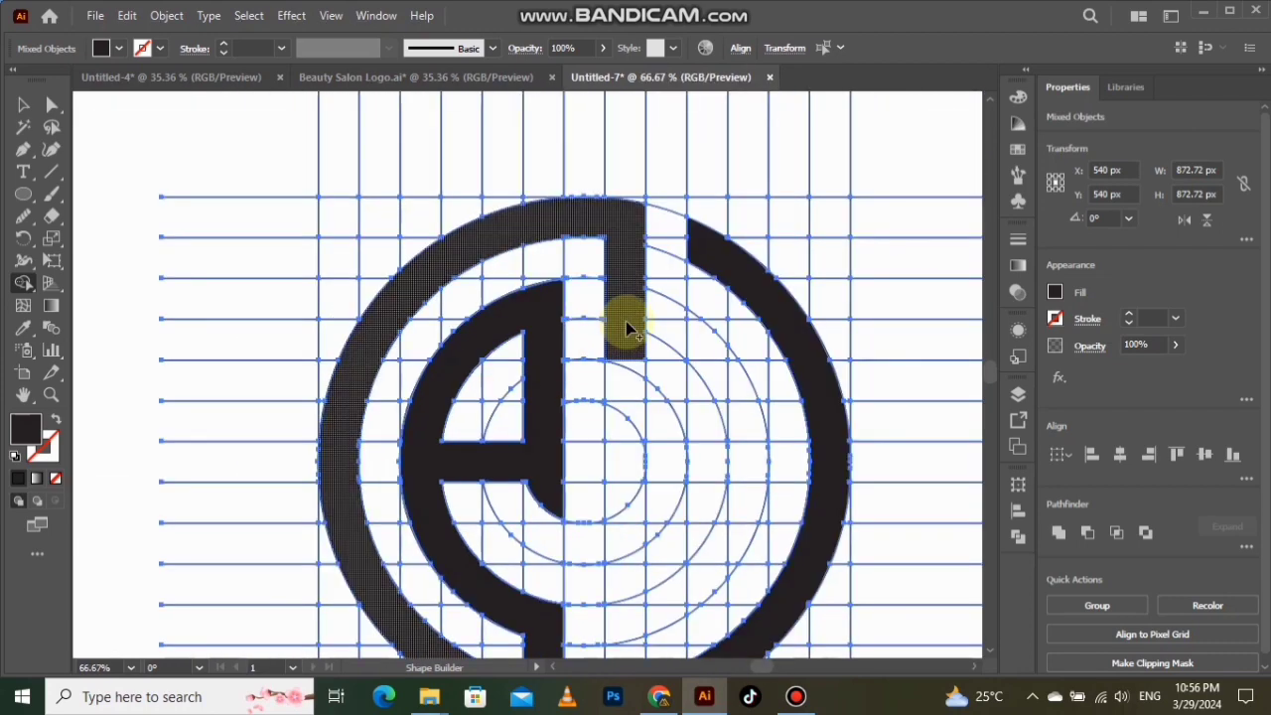
# Extend the central stem with an upper-right arc and a horizontal bar at its foot, merging the stray gaps along both
pyautogui.scroll(-1, 624, 322)
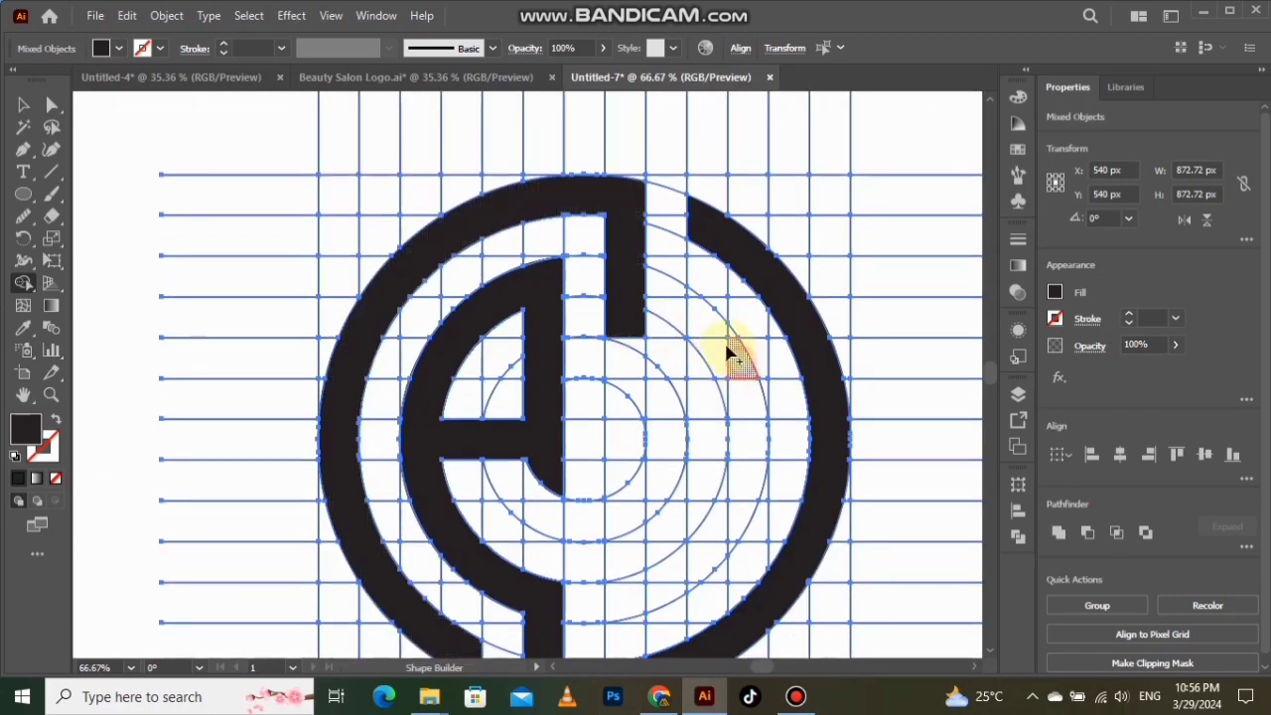
pyautogui.moveTo(730, 352)
pyautogui.mouseDown()
pyautogui.moveTo(668, 286)
pyautogui.moveTo(639, 283)
pyautogui.moveTo(622, 437)
pyautogui.moveTo(742, 437)
pyautogui.mouseUp()
pyautogui.scroll(2, 731, 438)
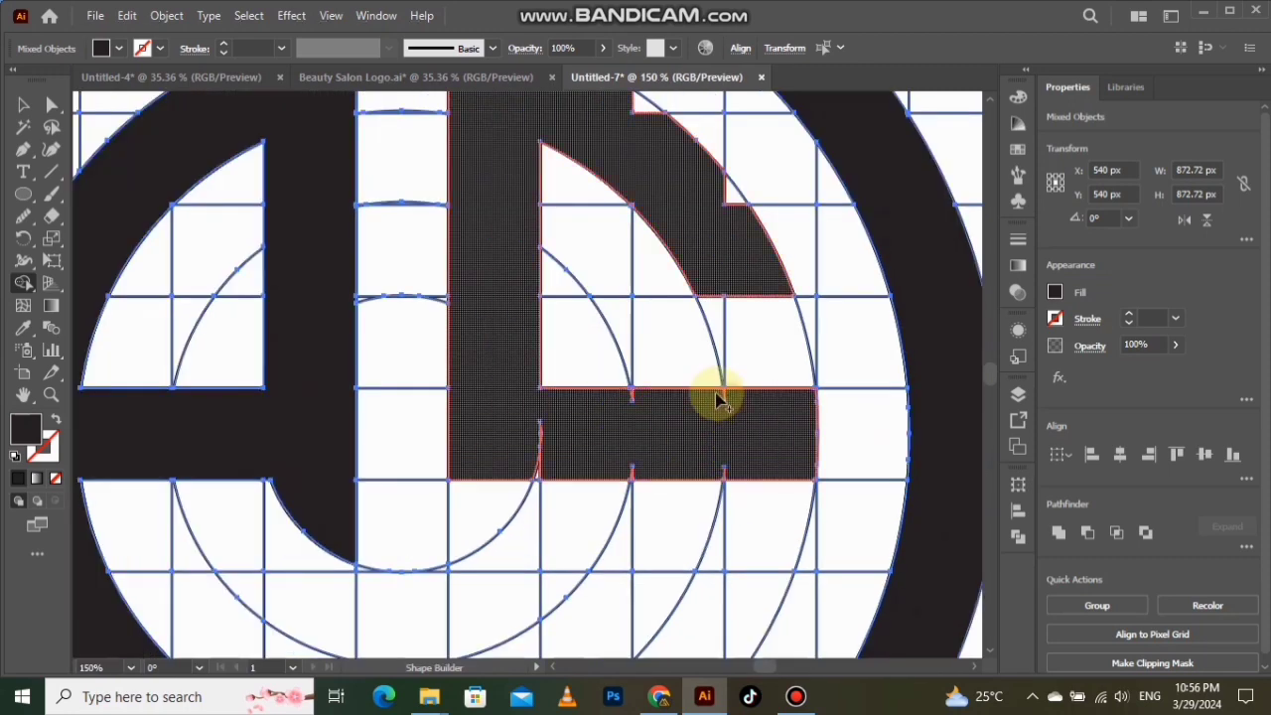
pyautogui.moveTo(530, 468)
pyautogui.mouseDown()
pyautogui.moveTo(731, 473)
pyautogui.moveTo(533, 446)
pyautogui.mouseUp()
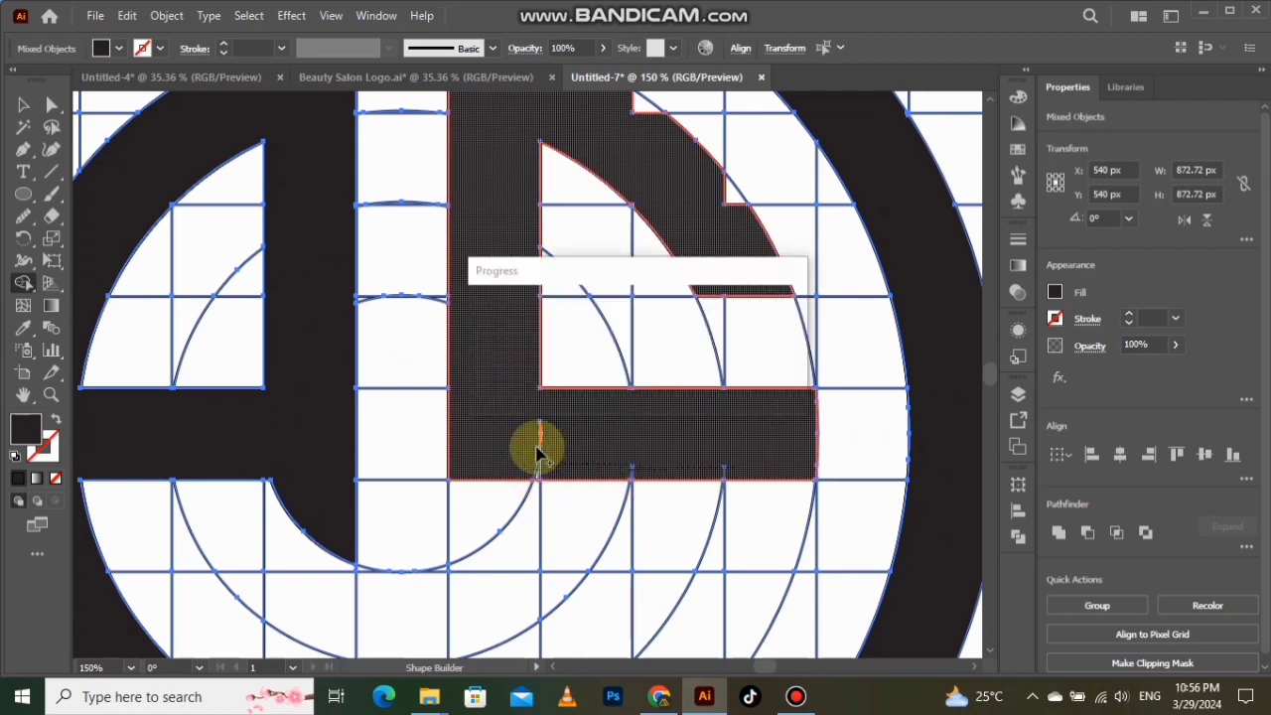
pyautogui.scroll(3, 692, 219)
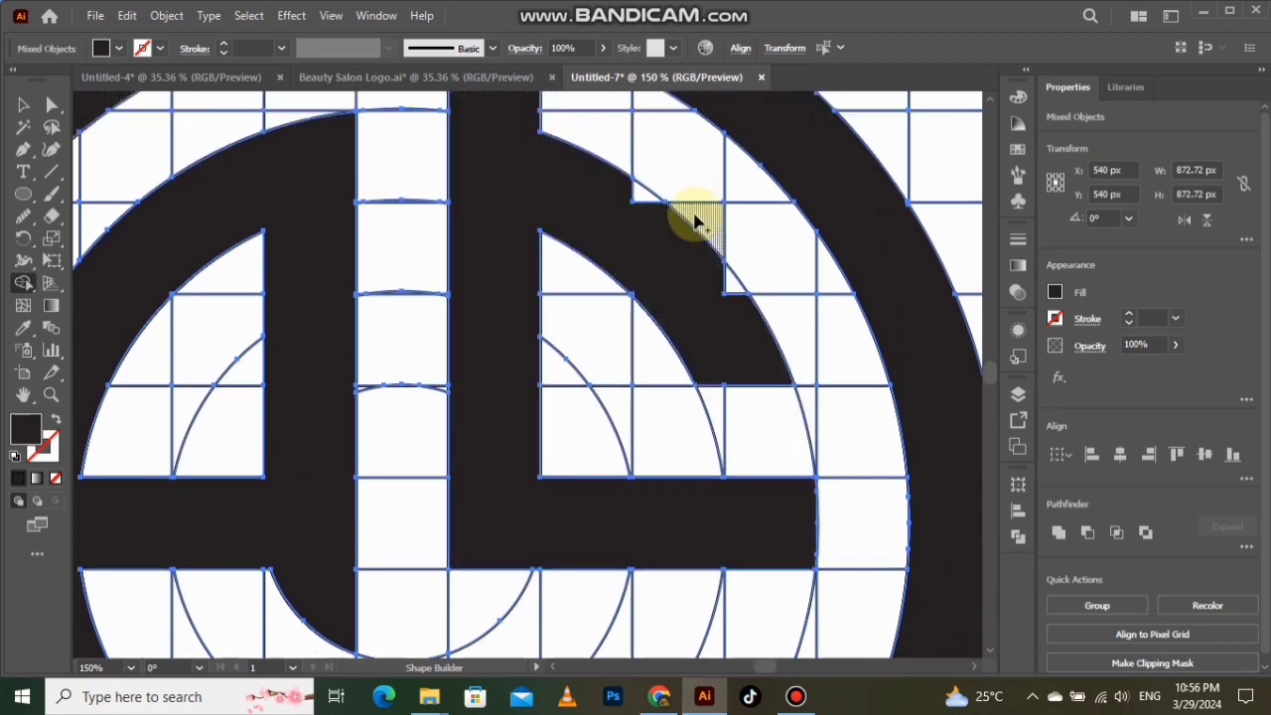
pyautogui.moveTo(632, 238)
pyautogui.mouseDown()
pyautogui.moveTo(732, 354)
pyautogui.moveTo(638, 312)
pyautogui.mouseUp()
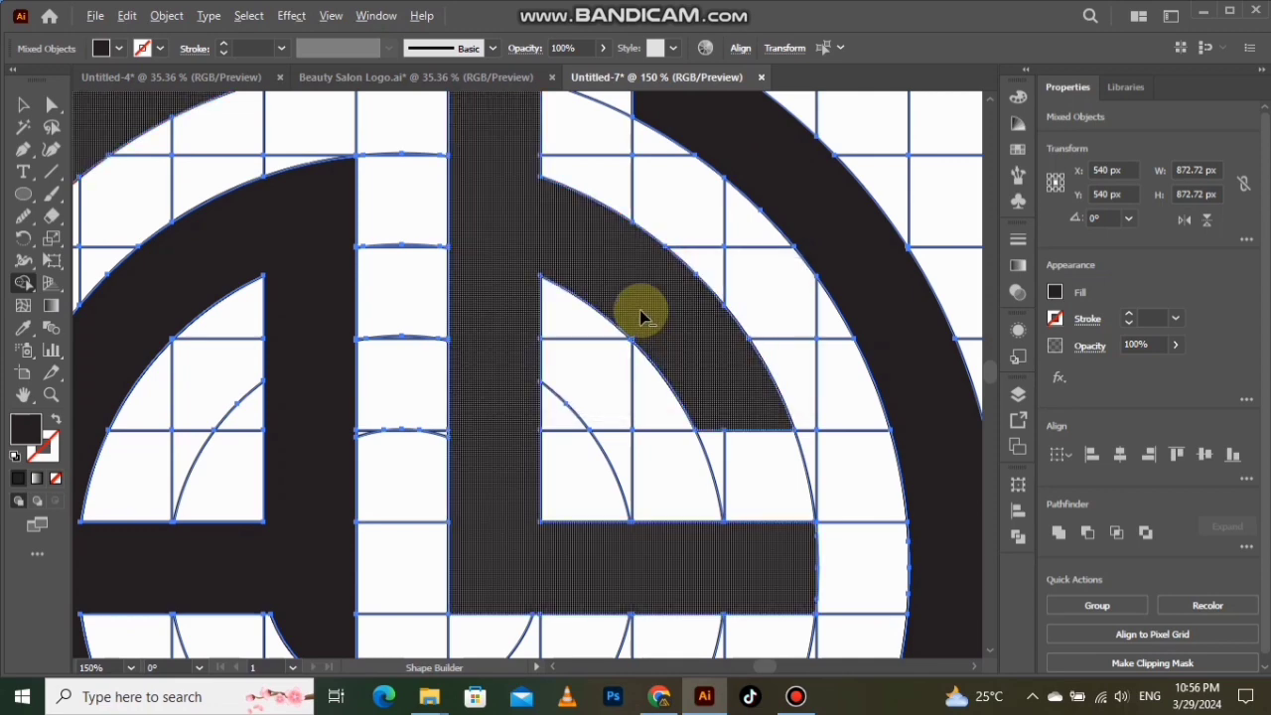
# Continue the horizontal bar into a lower-right arc ending in a short upright stub, and fill the gaps on its outer edge
pyautogui.scroll(-3, 638, 312)
pyautogui.scroll(1, 655, 422)
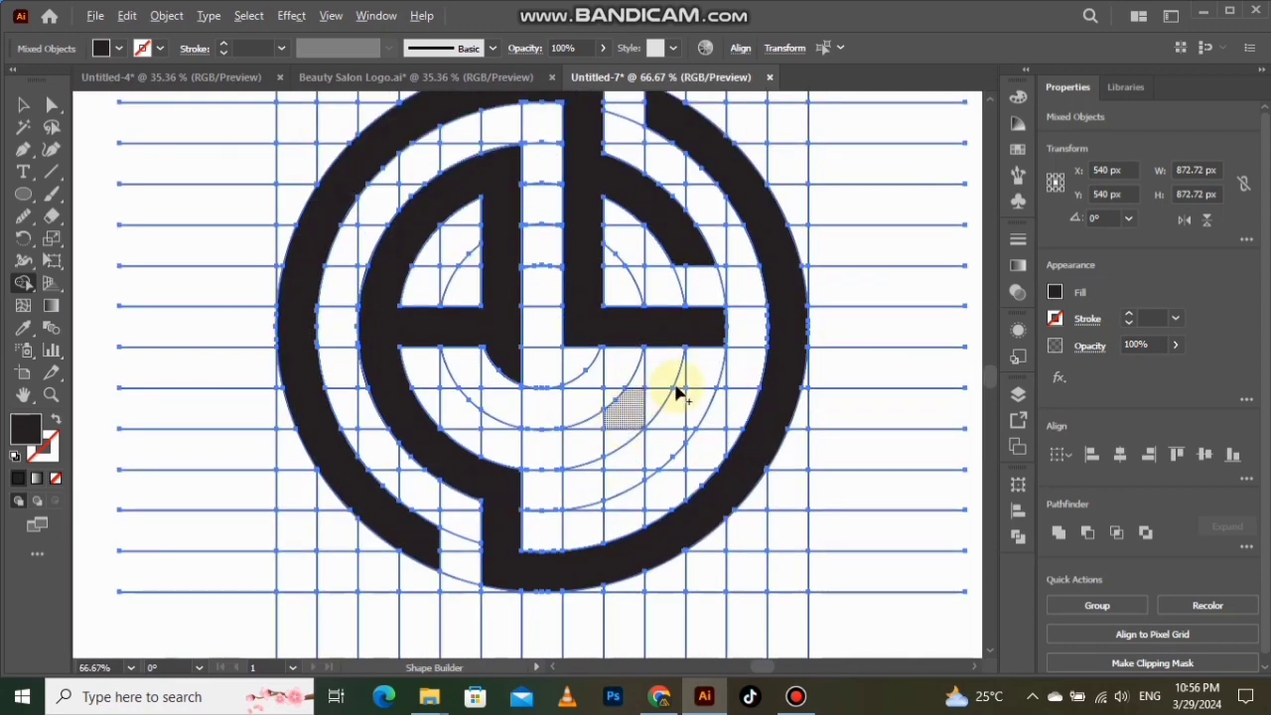
pyautogui.moveTo(701, 335); pyautogui.dragTo(672, 417)
pyautogui.moveTo(619, 476); pyautogui.dragTo(586, 486)
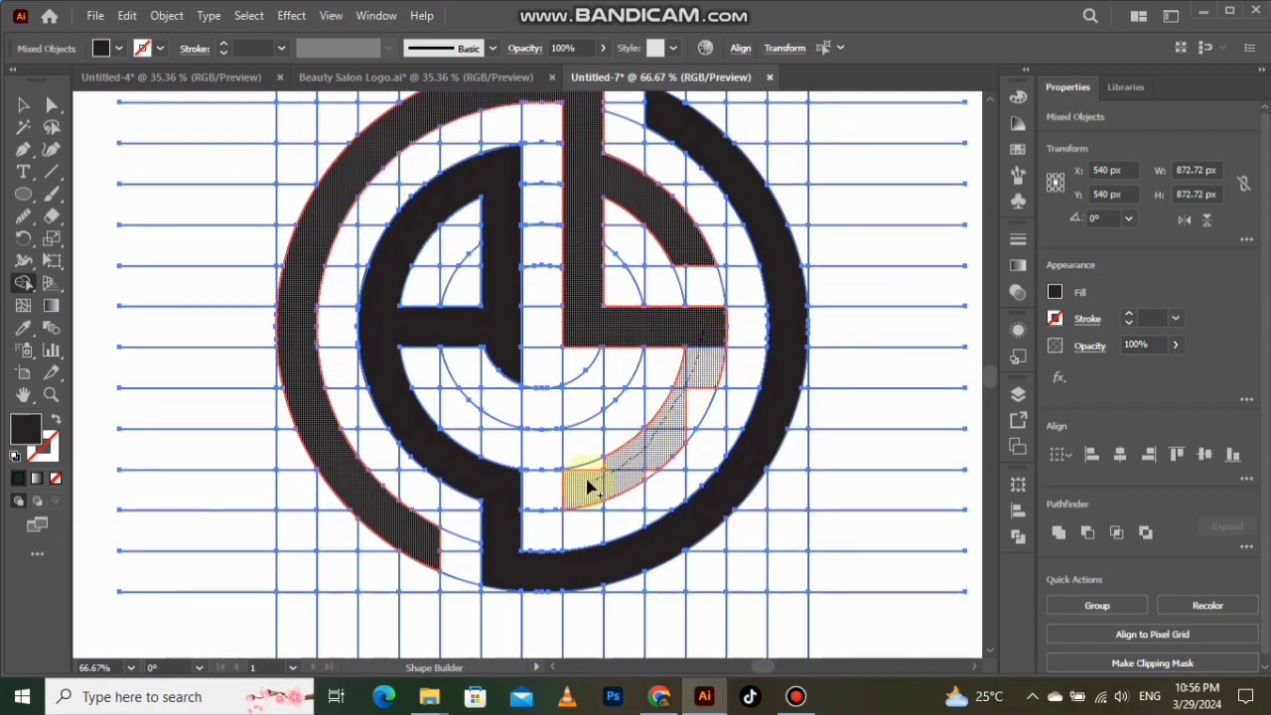
pyautogui.moveTo(671, 456); pyautogui.dragTo(704, 406)
pyautogui.scroll(2, 672, 440)
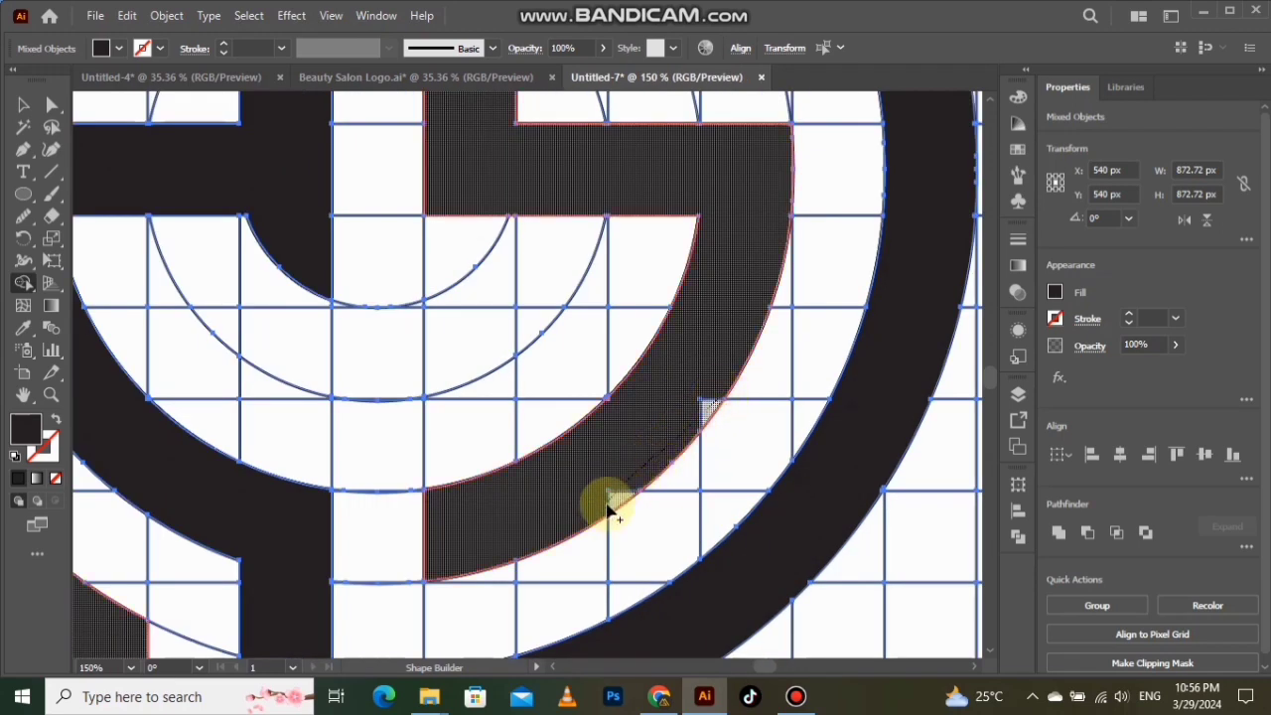
pyautogui.moveTo(476, 481)
pyautogui.mouseDown()
pyautogui.moveTo(475, 360)
pyautogui.moveTo(477, 371)
pyautogui.mouseUp()
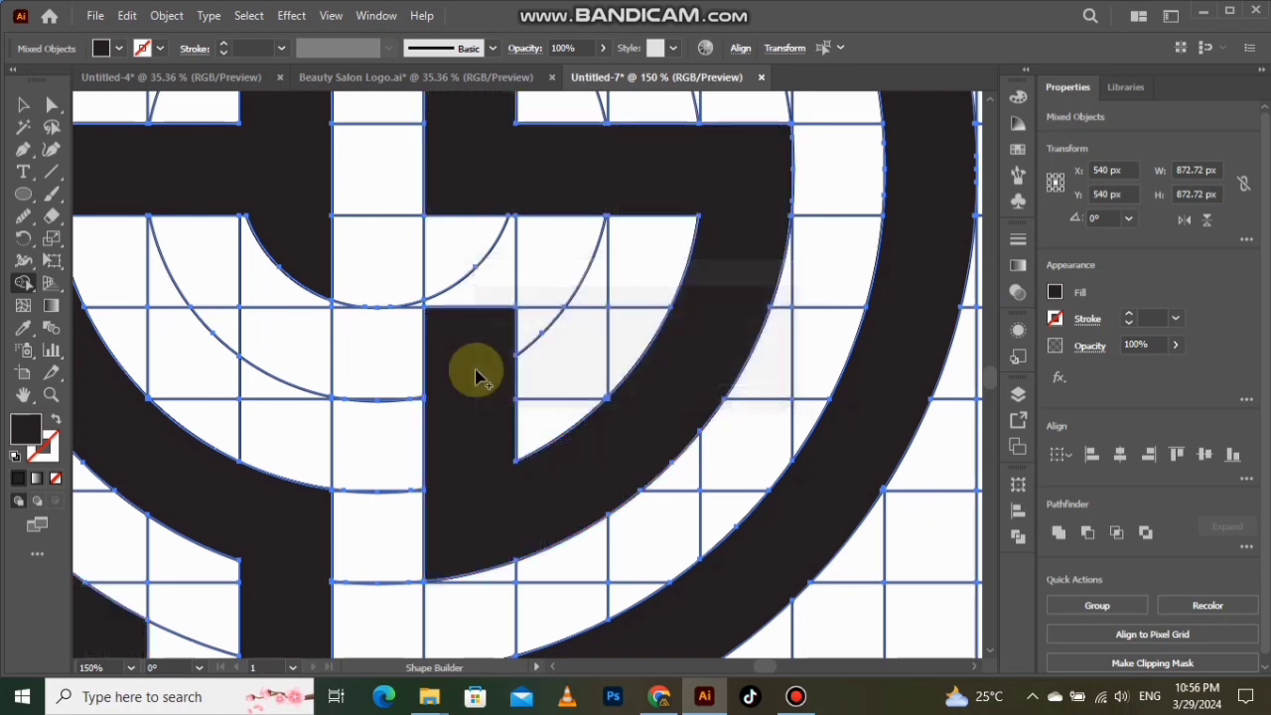
# Select all leftover construction lines and circle pieces with the Magic Wand and delete them, keeping only the black logo
pyautogui.scroll(-3, 530, 414)
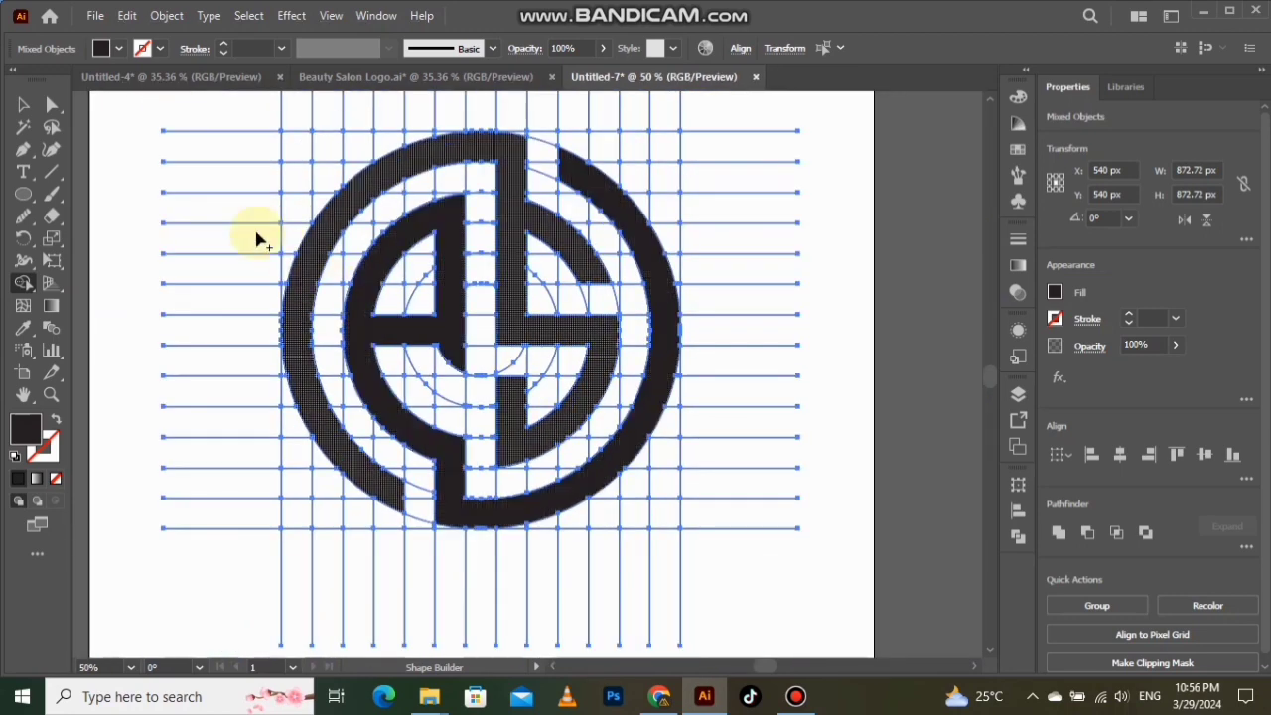
pyautogui.click(25, 104)
pyautogui.hotkey('ctrl', '0')
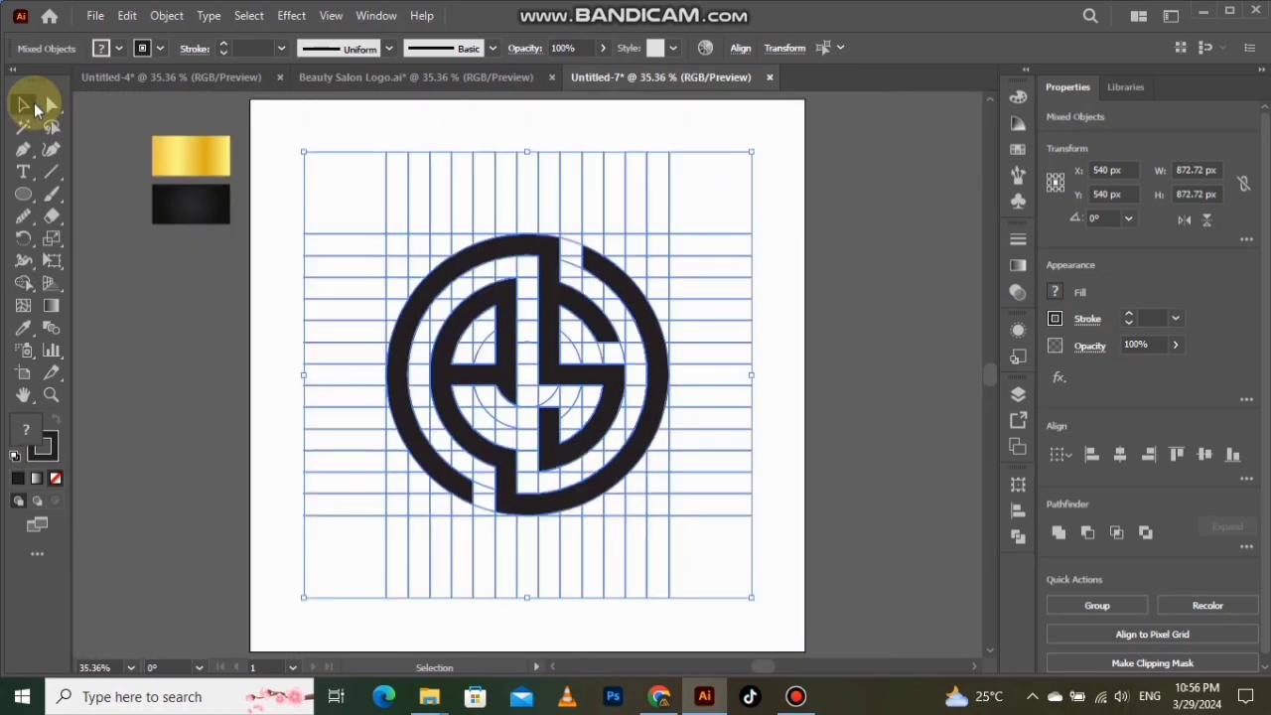
pyautogui.click(24, 127)
pyautogui.click(353, 230)
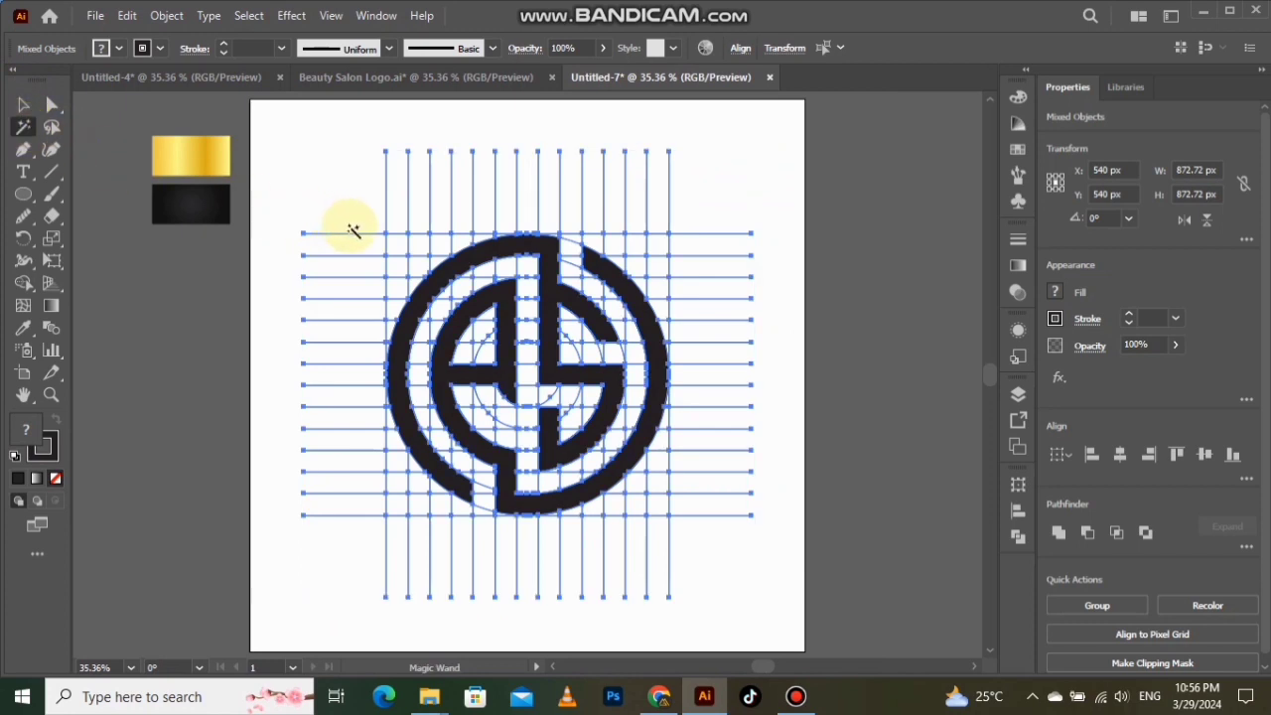
pyautogui.click(390, 235)
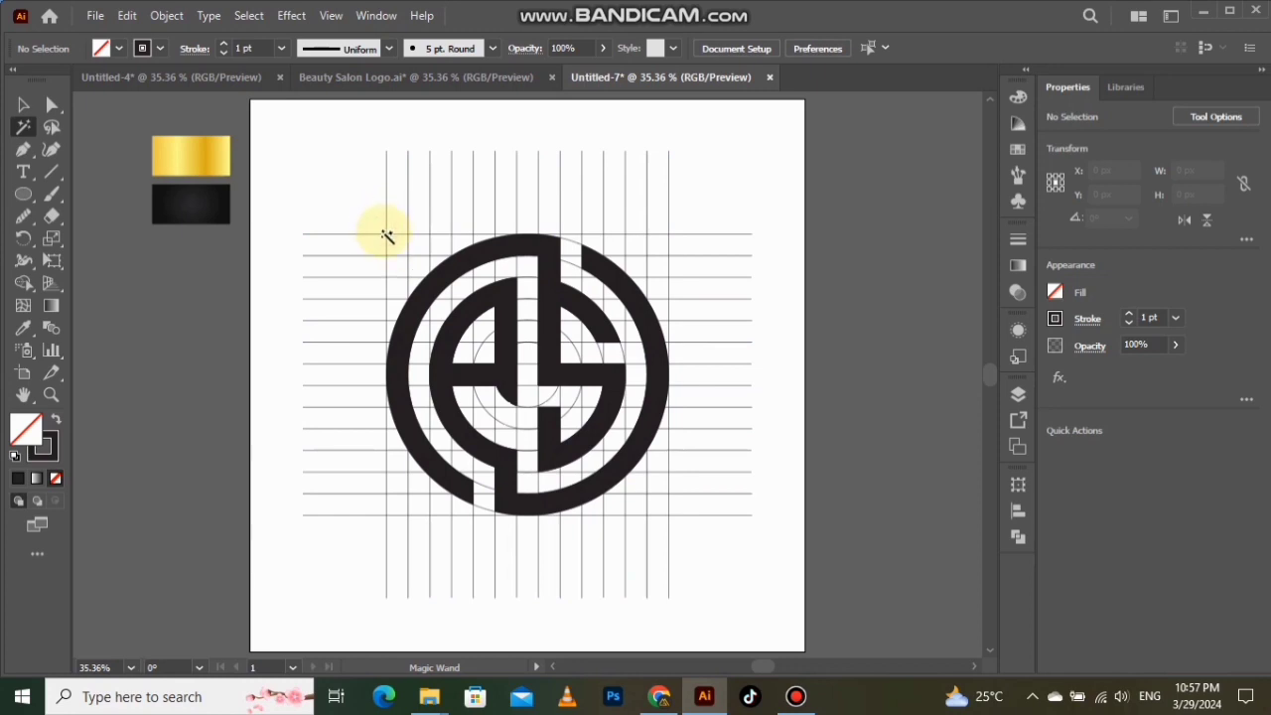
pyautogui.click(409, 238)
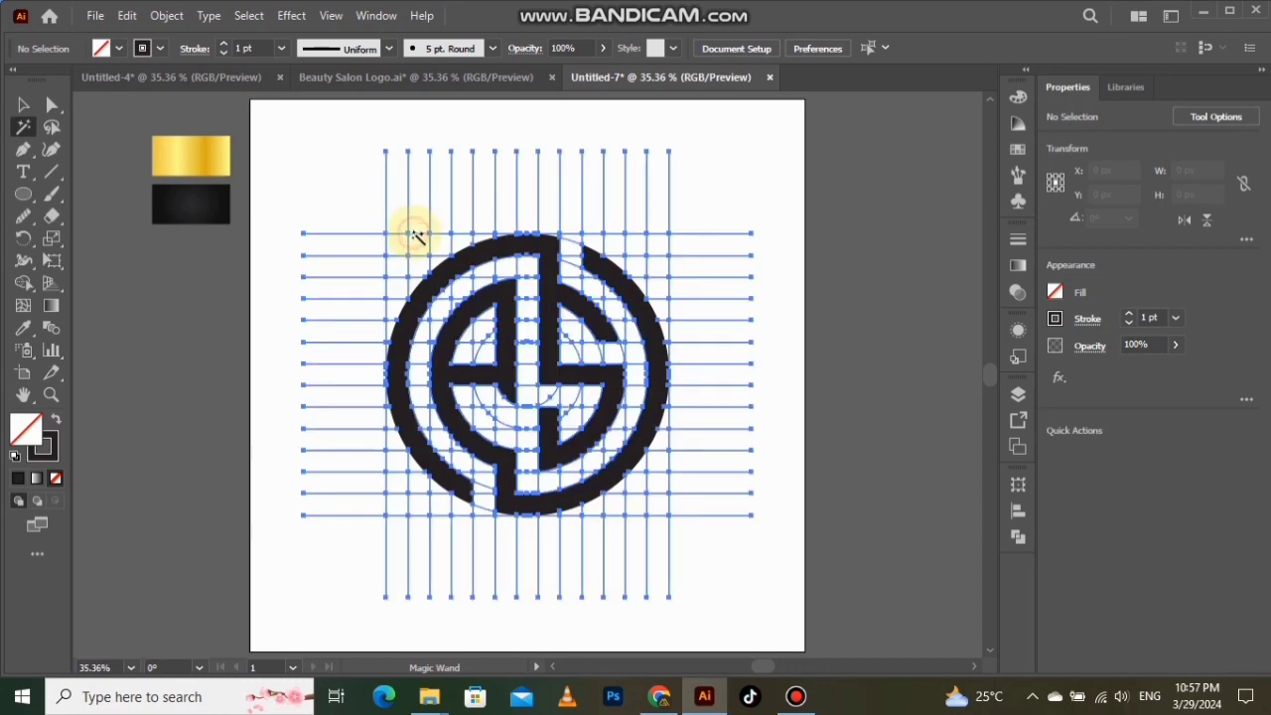
pyautogui.press('Delete')
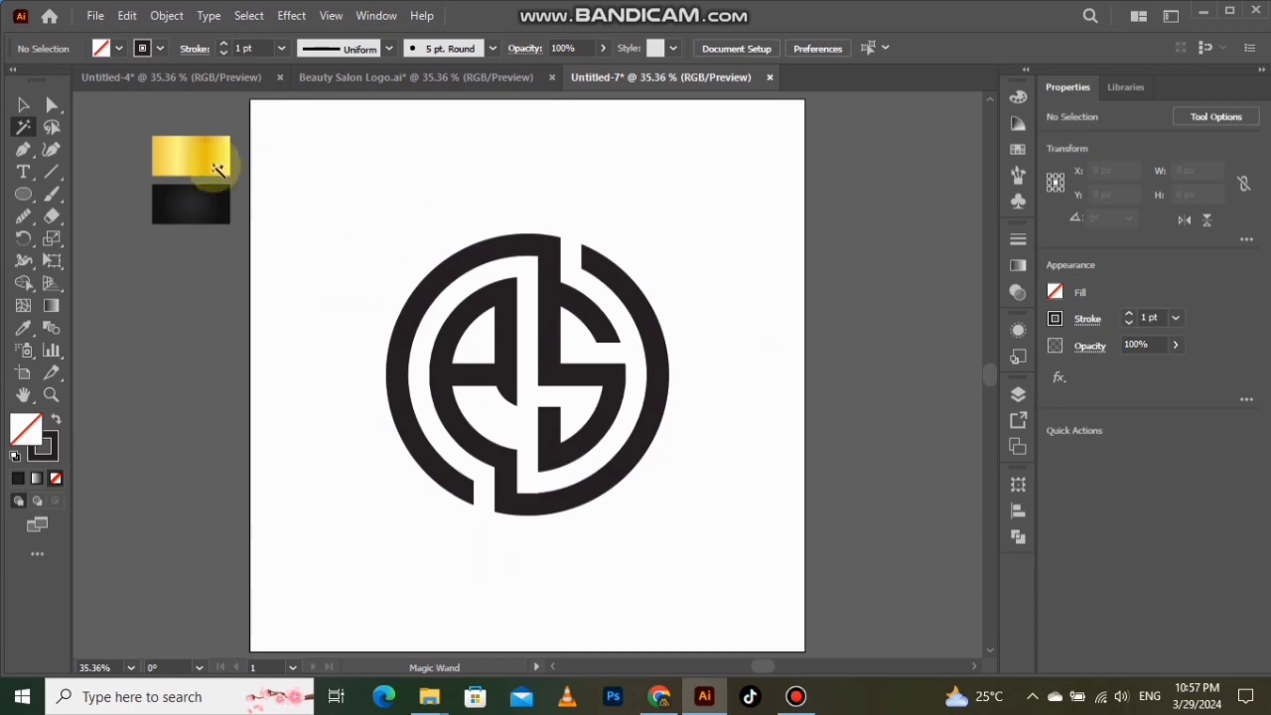
# Create a 1080 px by 1080 px rectangle for the background
pyautogui.click(24, 105)
pyautogui.moveTo(24, 194); pyautogui.dragTo(103, 195)
pyautogui.click(379, 230)
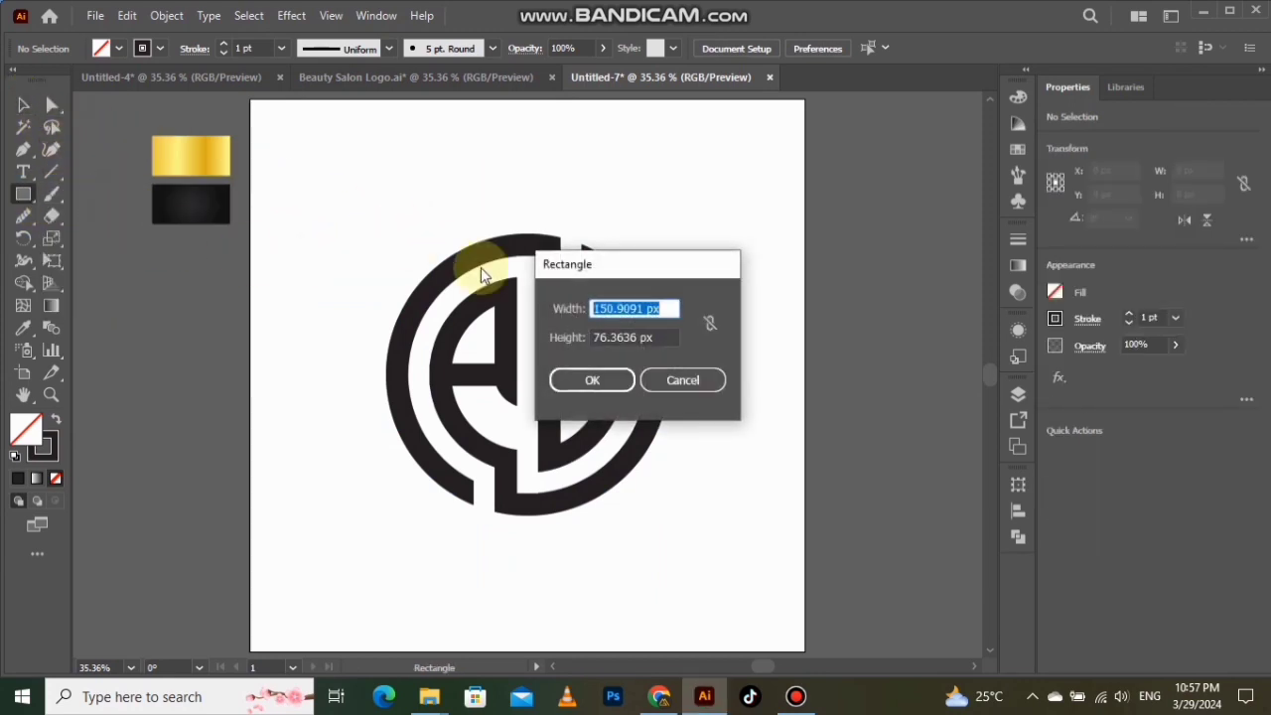
pyautogui.write('1')
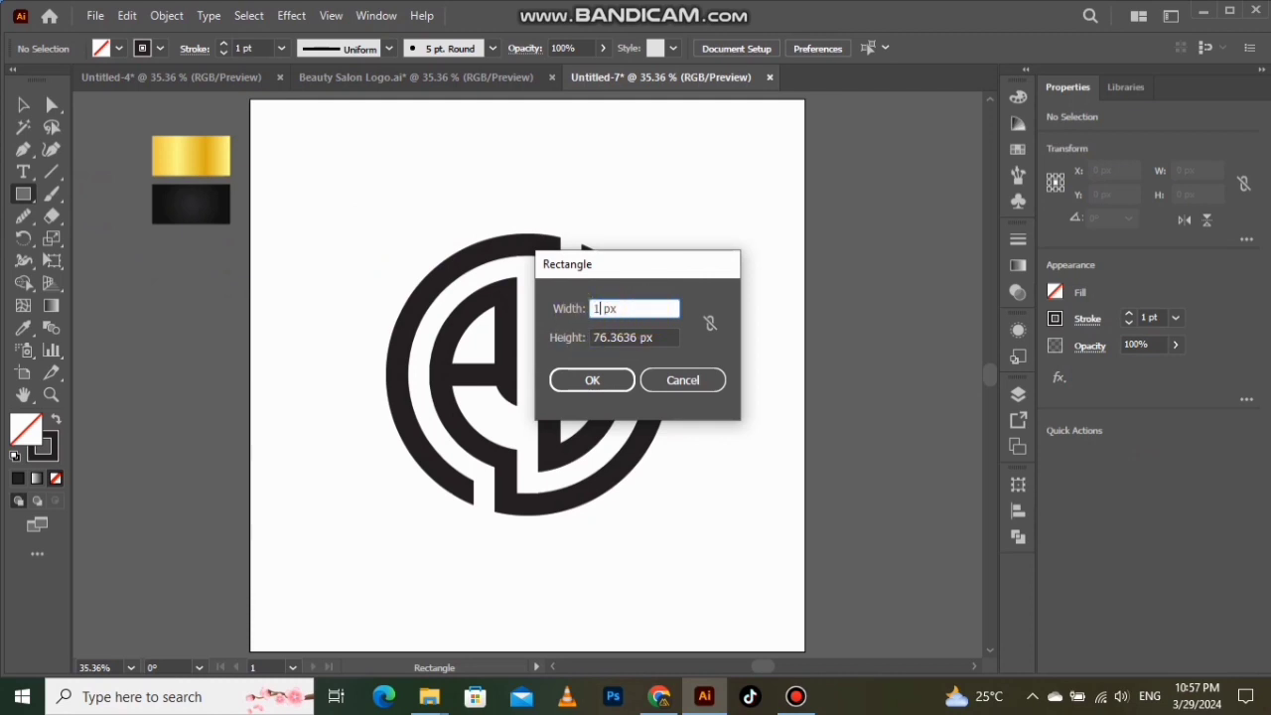
pyautogui.write('080')
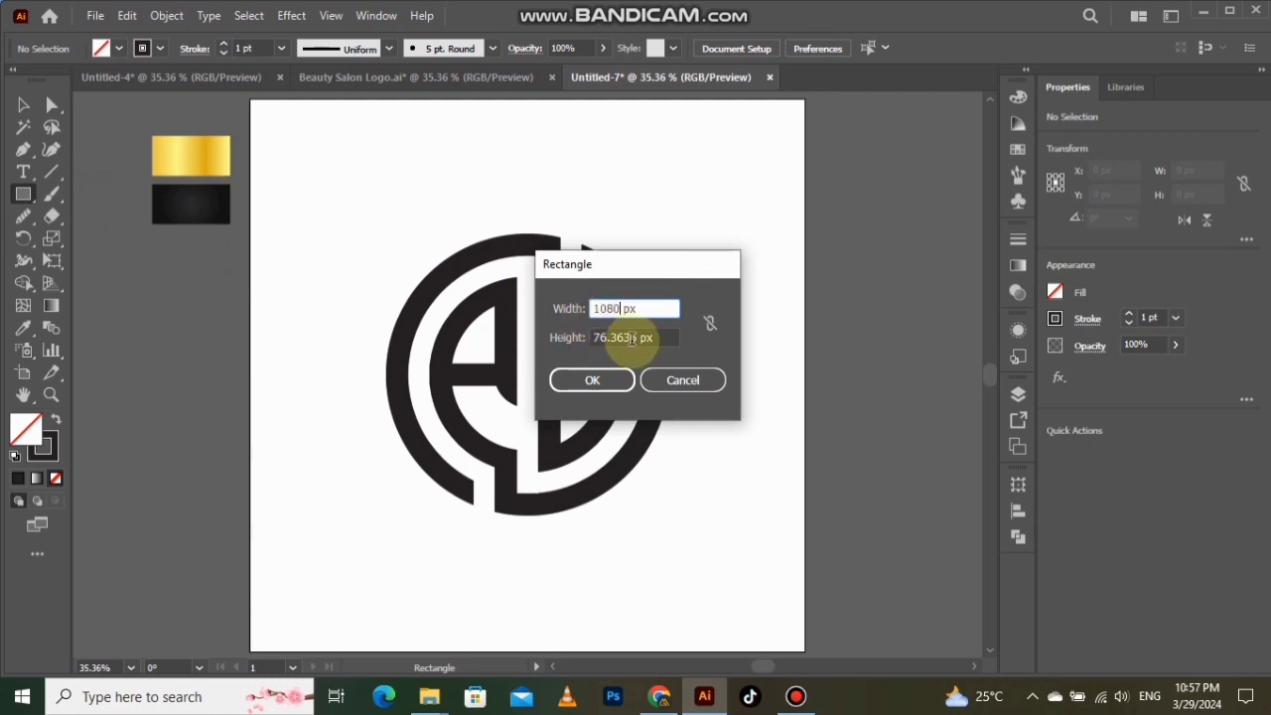
pyautogui.doubleClick(605, 336)
pyautogui.moveTo(638, 336); pyautogui.dragTo(581, 355)
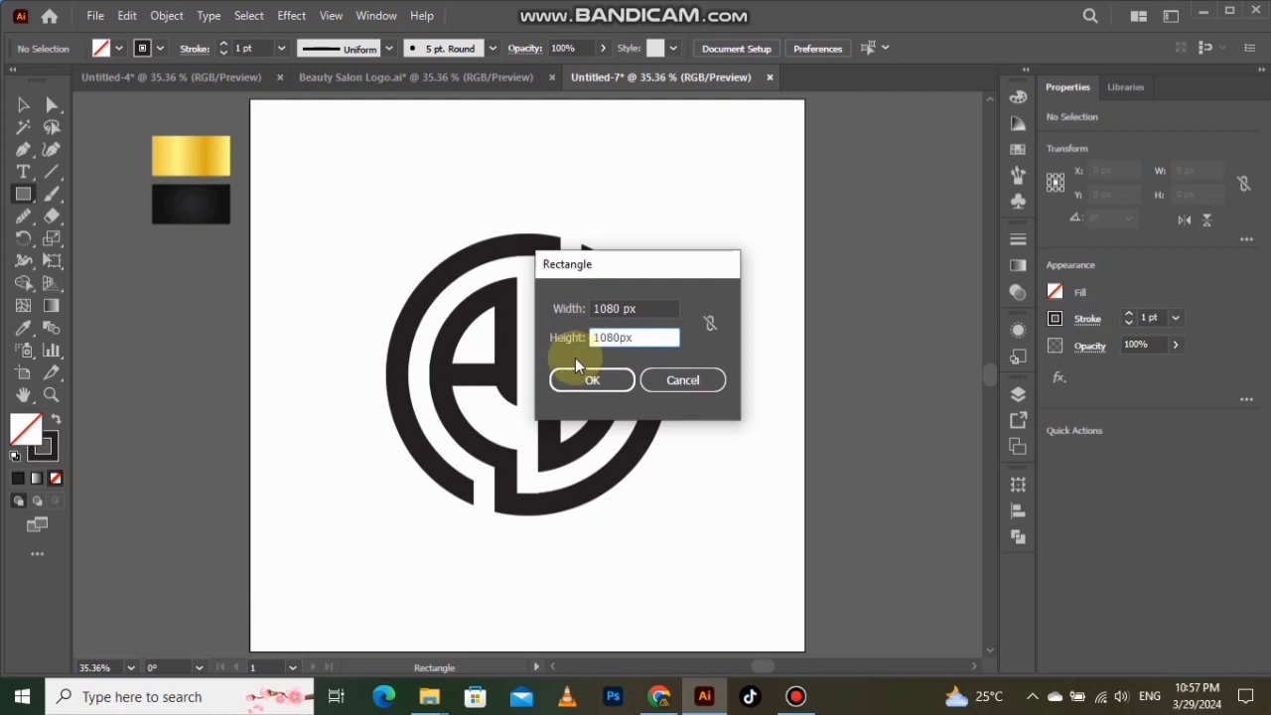
pyautogui.click(584, 376)
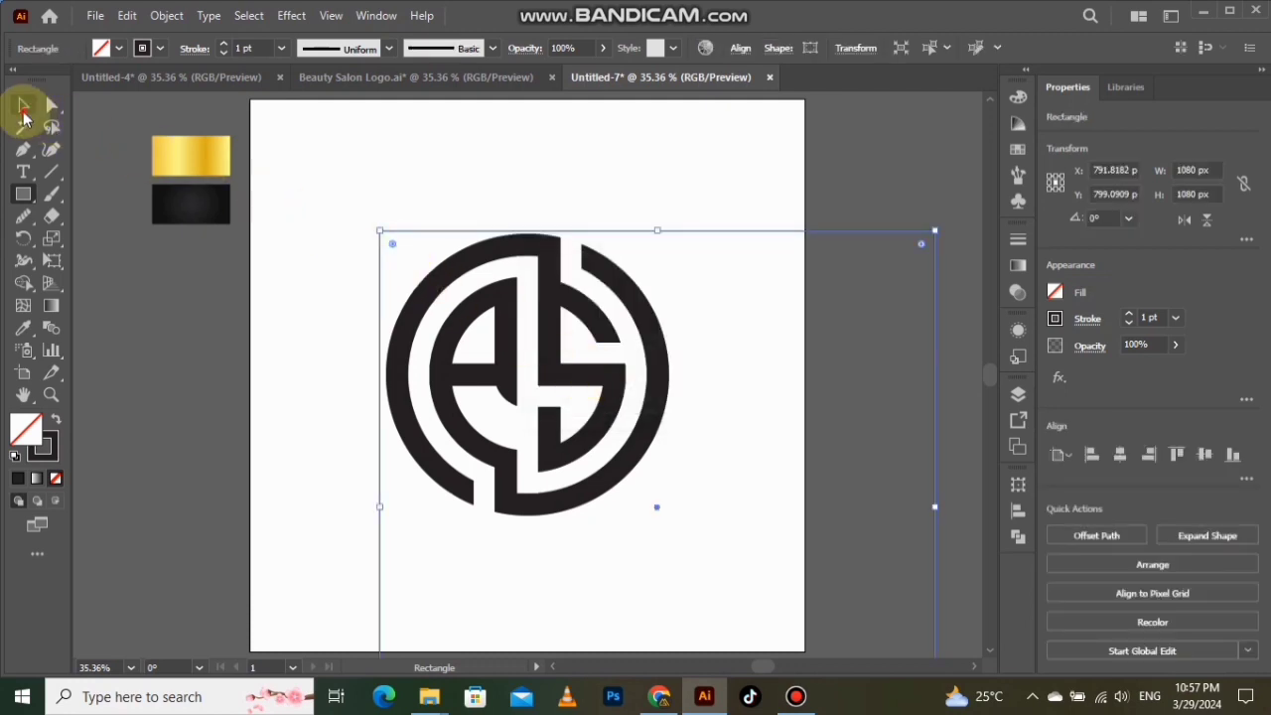
# Swap the rectangle's fill and stroke, and centre it horizontally and vertically on the artboard
pyautogui.click(23, 110)
pyautogui.click(57, 419)
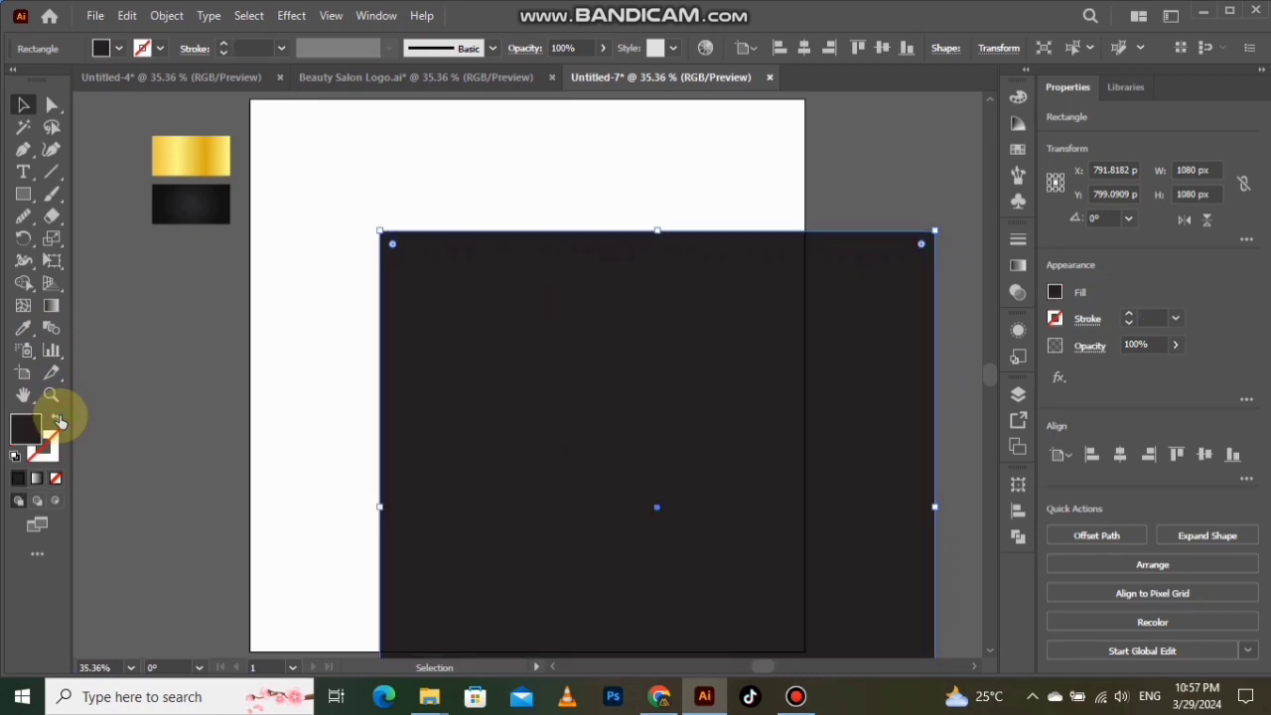
pyautogui.click(805, 48)
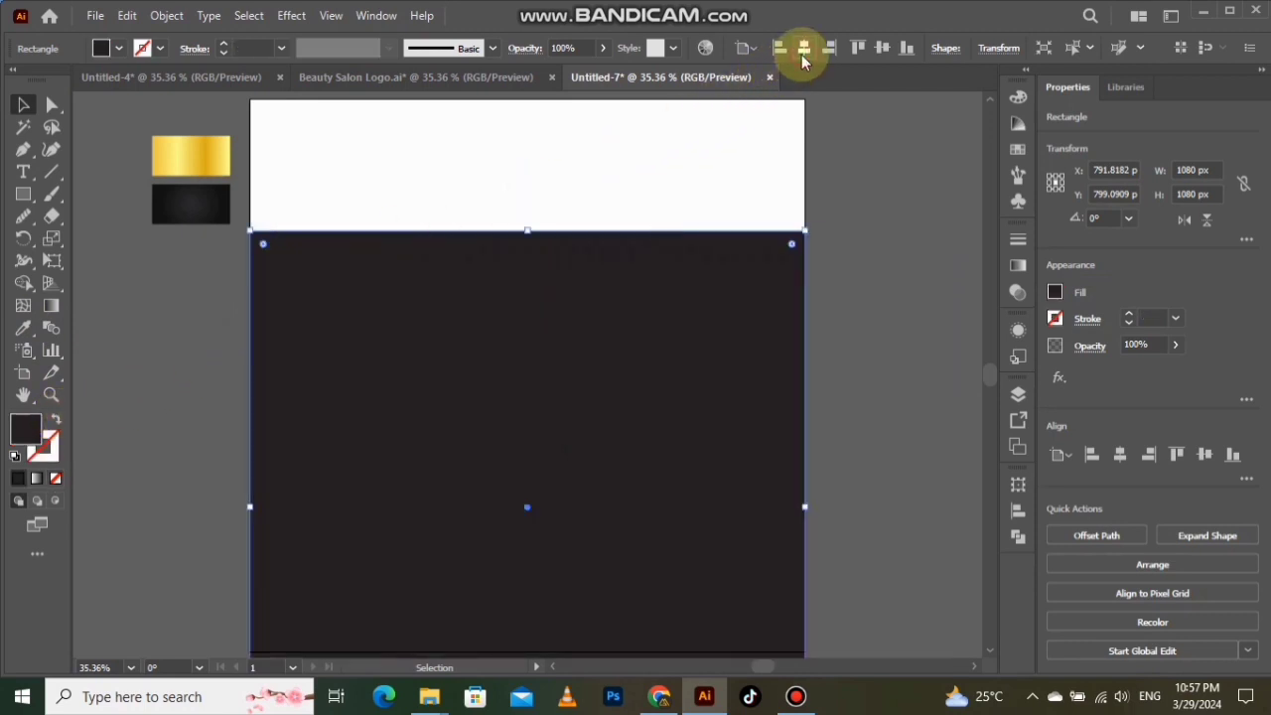
pyautogui.click(882, 48)
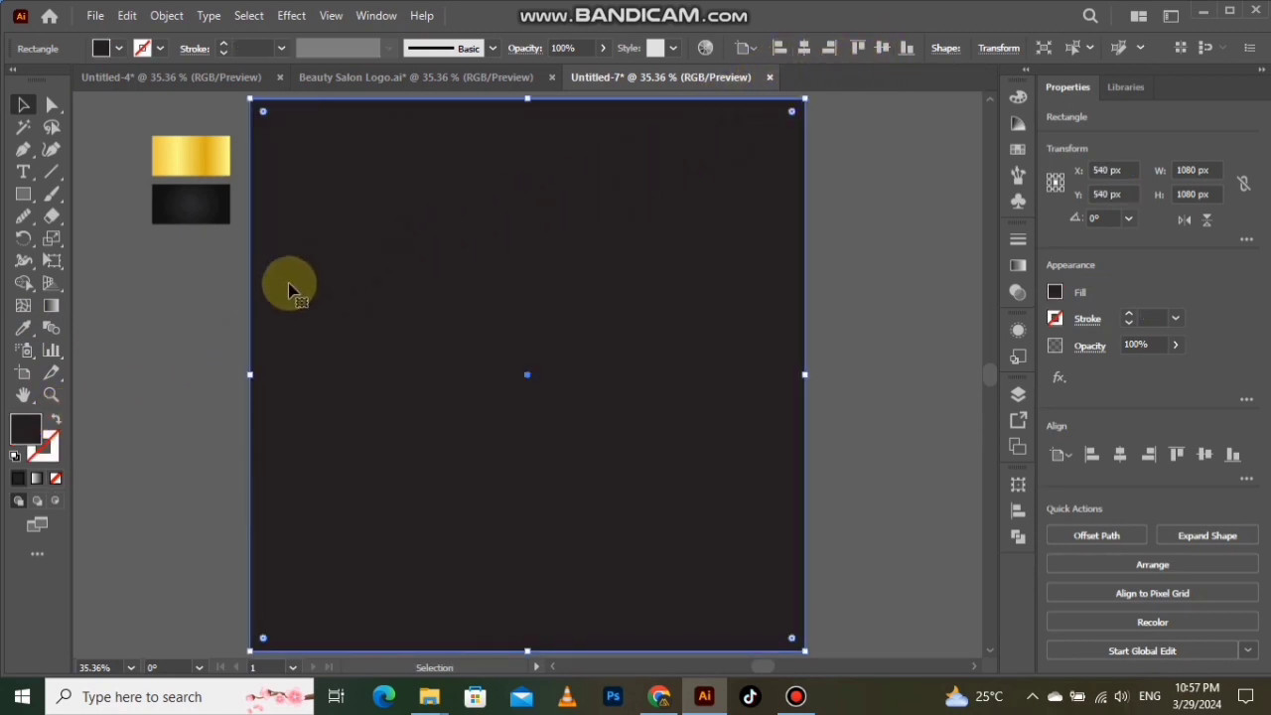
# Apply the dark radial gradient sample to the background square and send it behind the logo
pyautogui.click(23, 328)
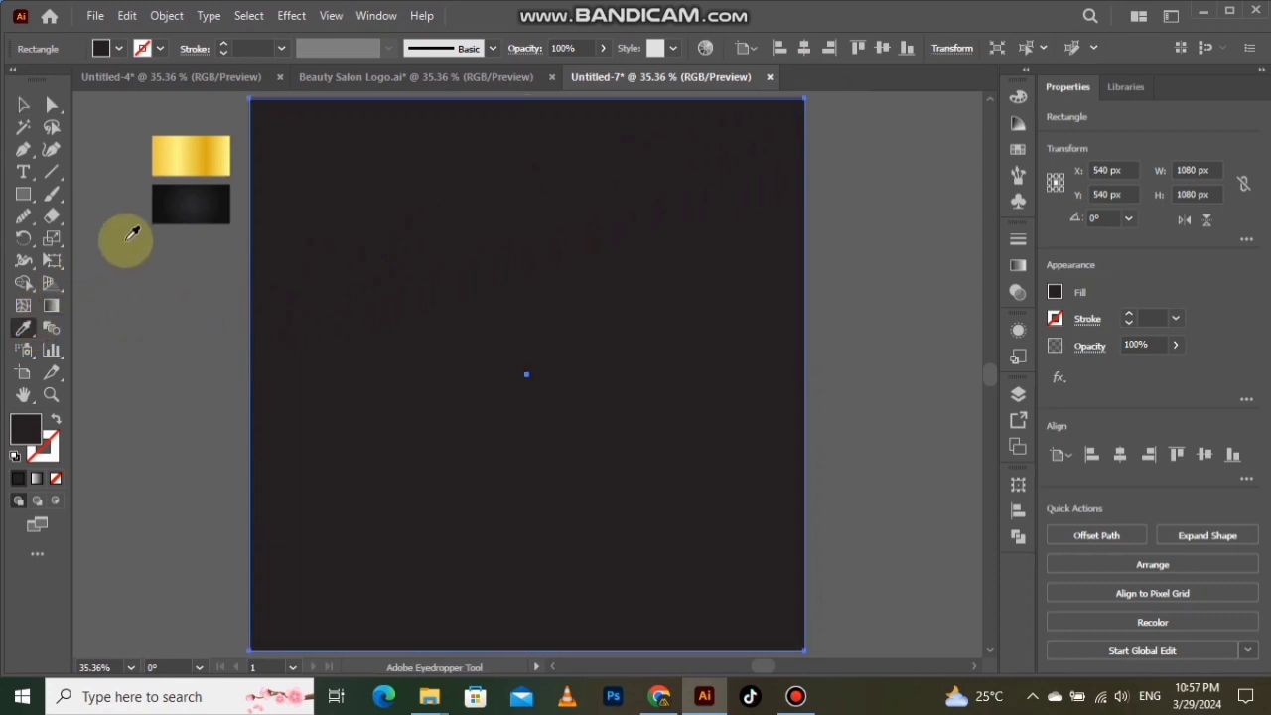
pyautogui.click(192, 205)
pyautogui.click(26, 108)
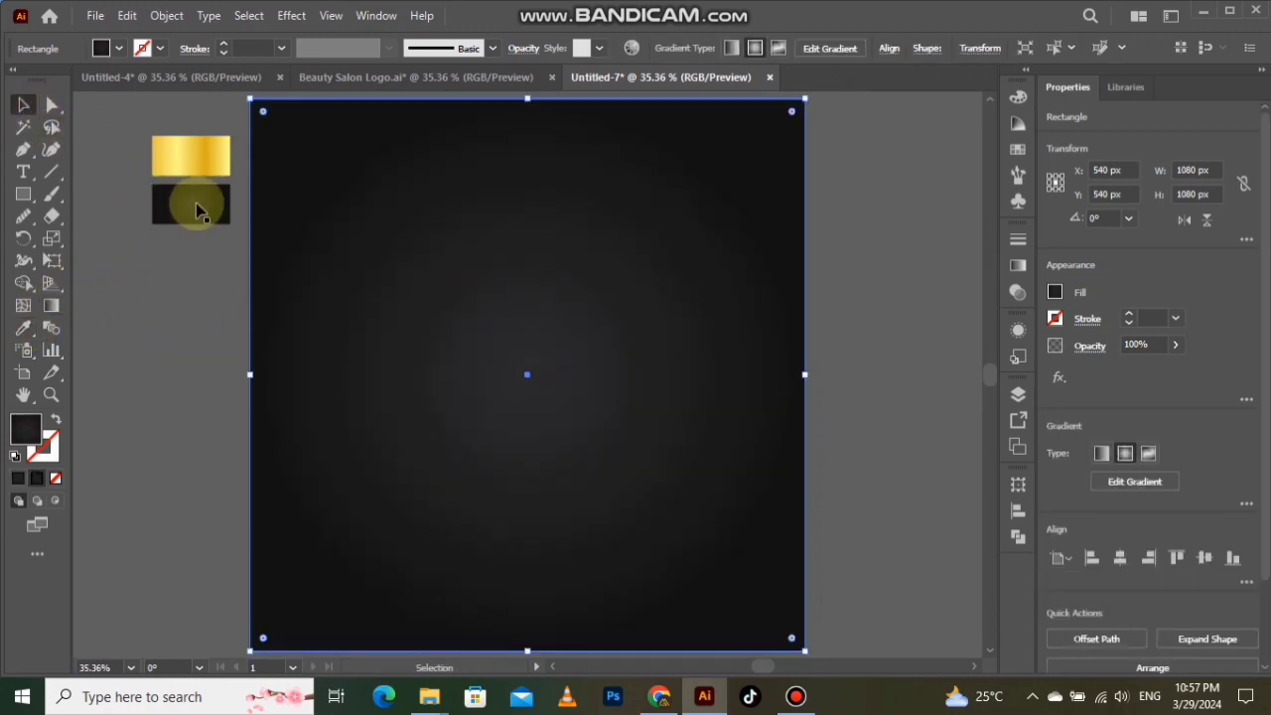
pyautogui.rightClick(565, 328)
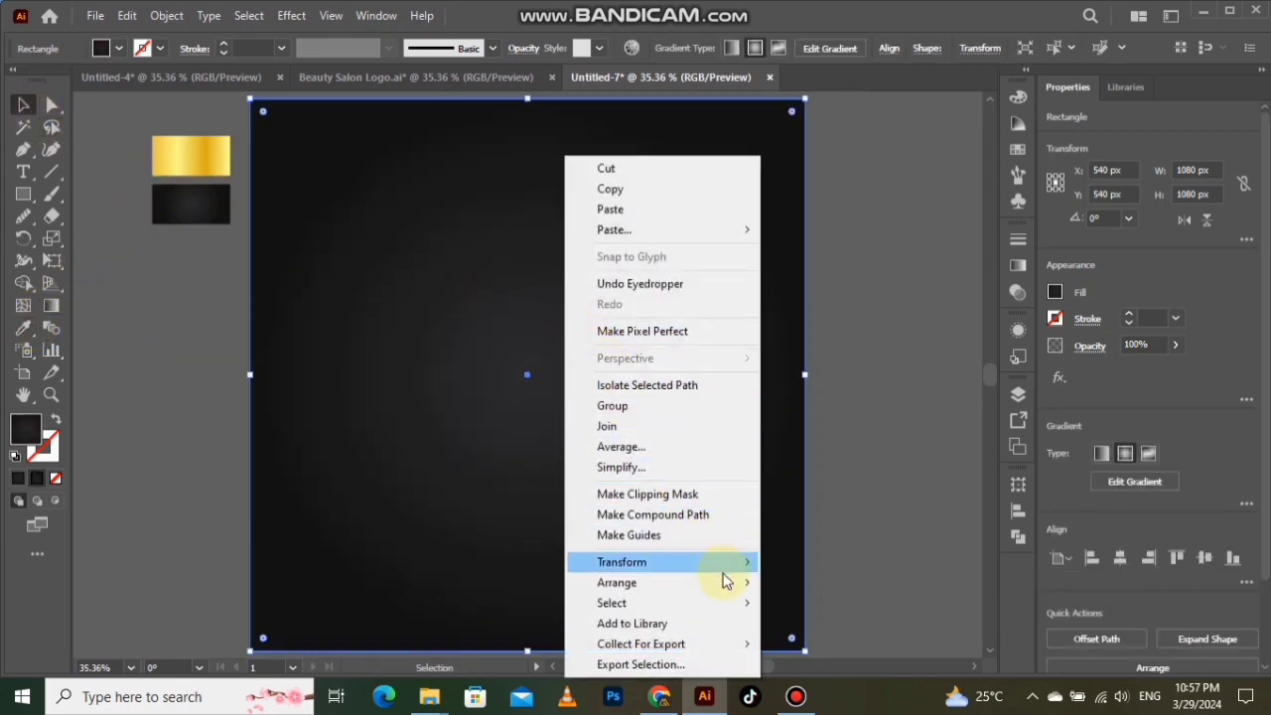
pyautogui.moveTo(735, 582)
pyautogui.click(816, 642)
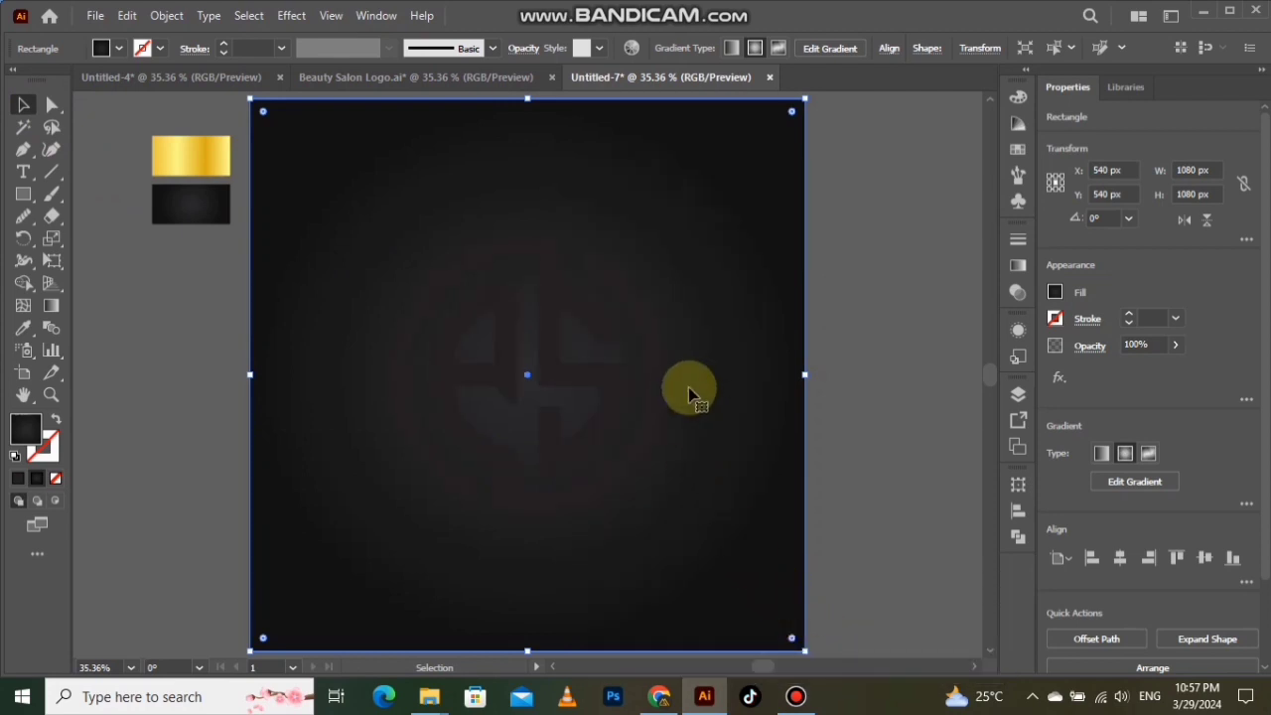
# Fill all the logo pieces with the gold gradient sample, using the Eyedropper
pyautogui.hotkey('ctrl', 'shift', 'a')
pyautogui.moveTo(670, 254); pyautogui.dragTo(476, 355)
pyautogui.click(28, 330)
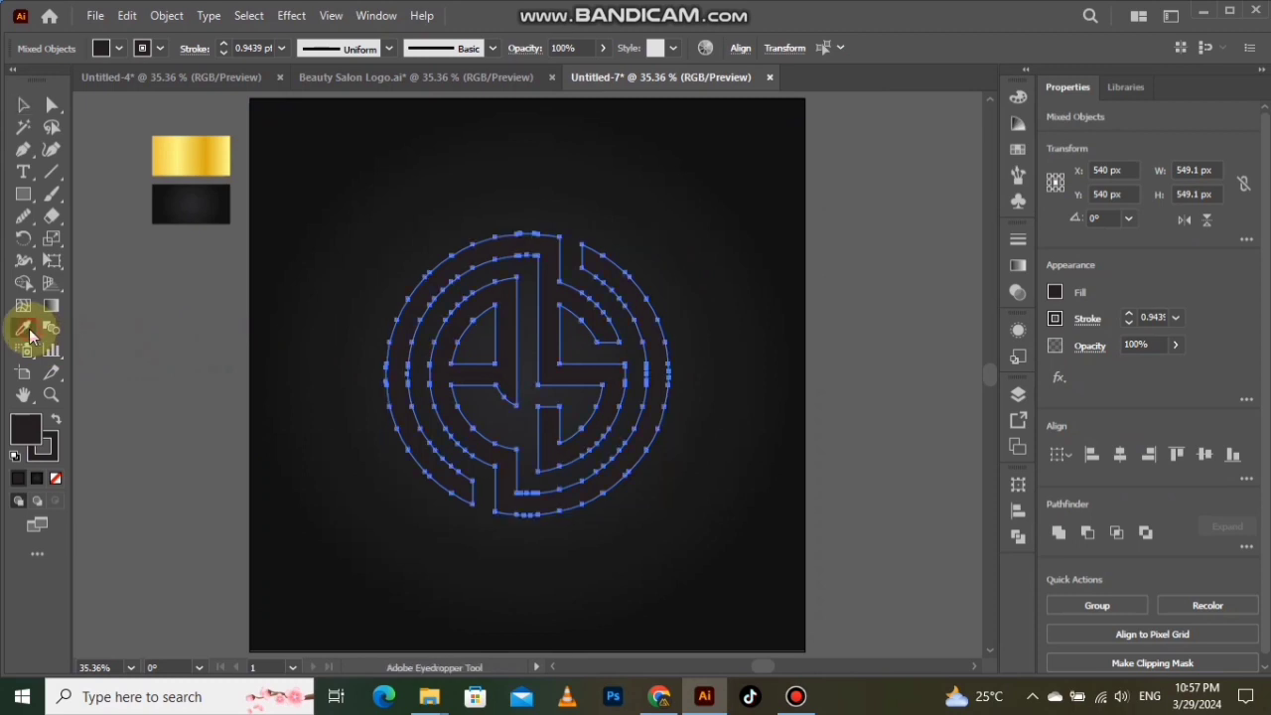
pyautogui.click(182, 149)
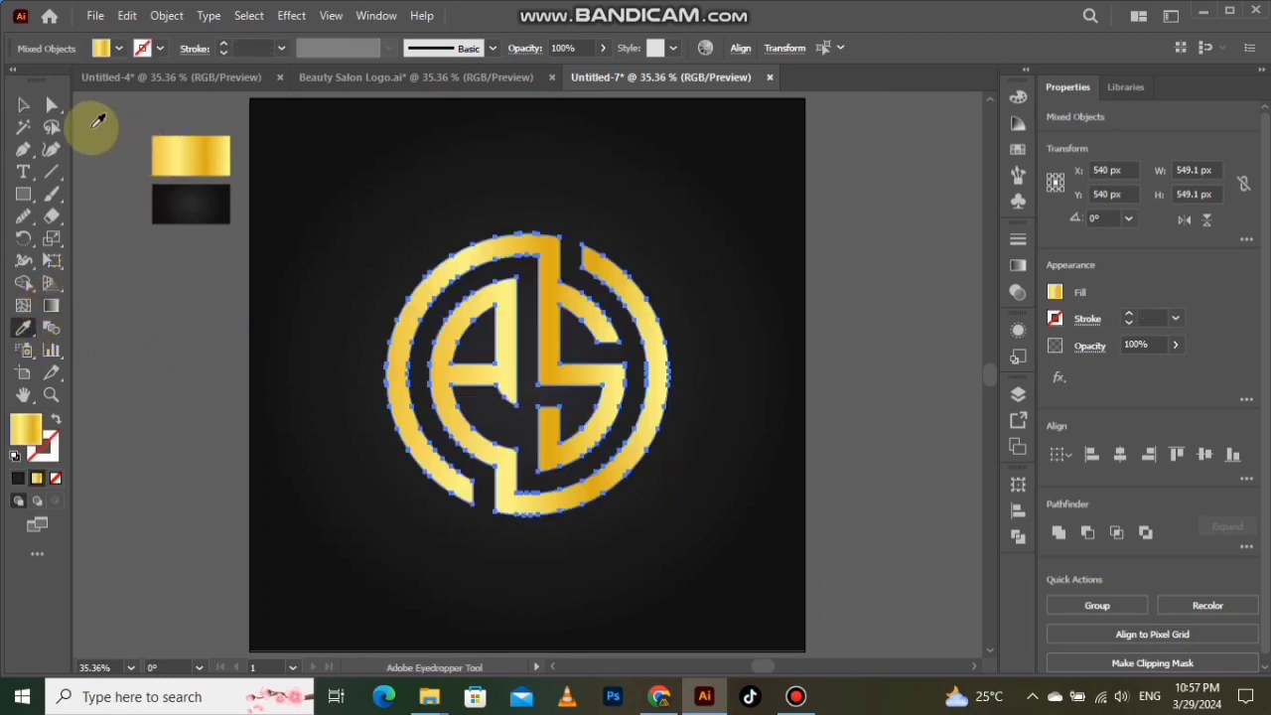
pyautogui.click(26, 105)
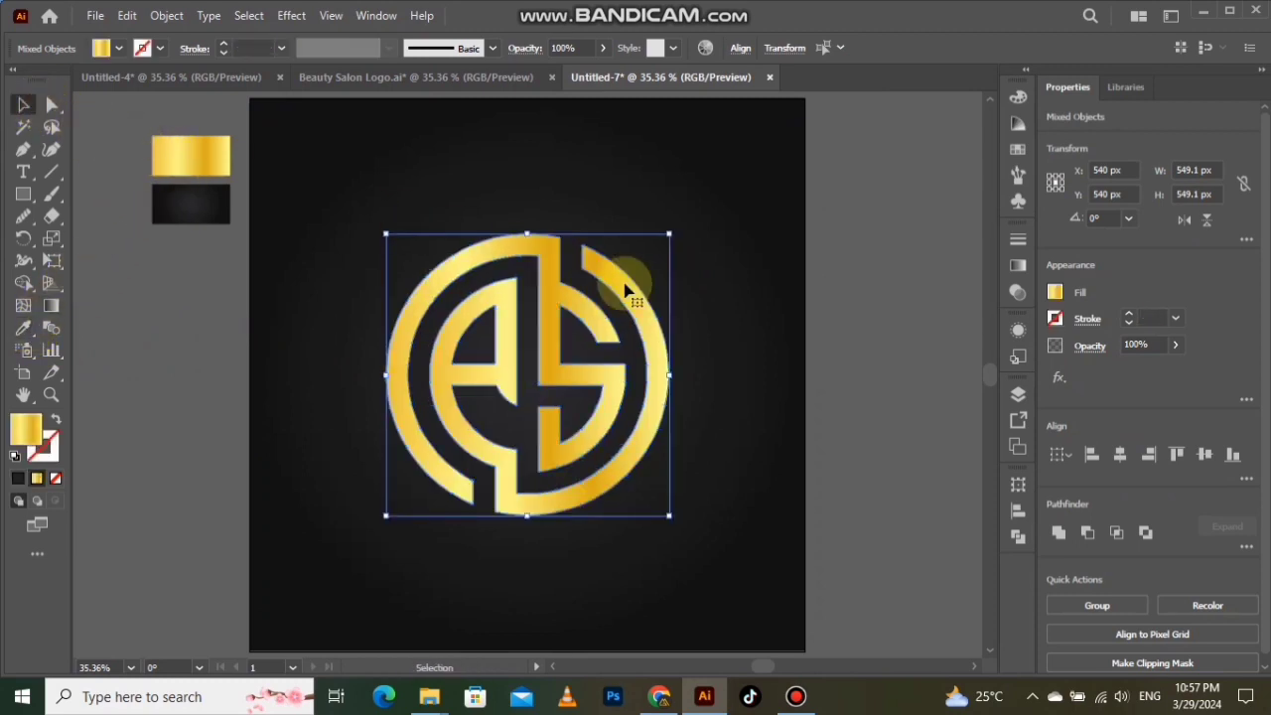
# Set the gradient angle of the logo pieces to -90°
pyautogui.click(1015, 268)
pyautogui.click(921, 311)
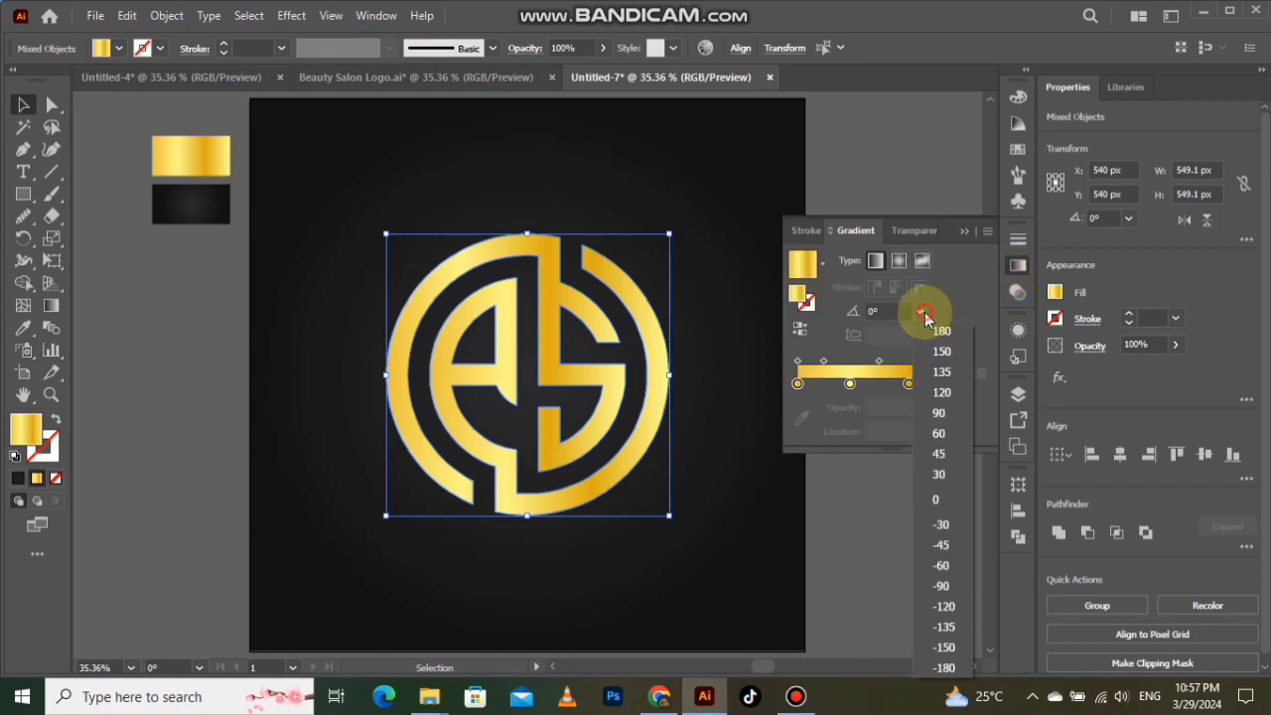
pyautogui.click(958, 586)
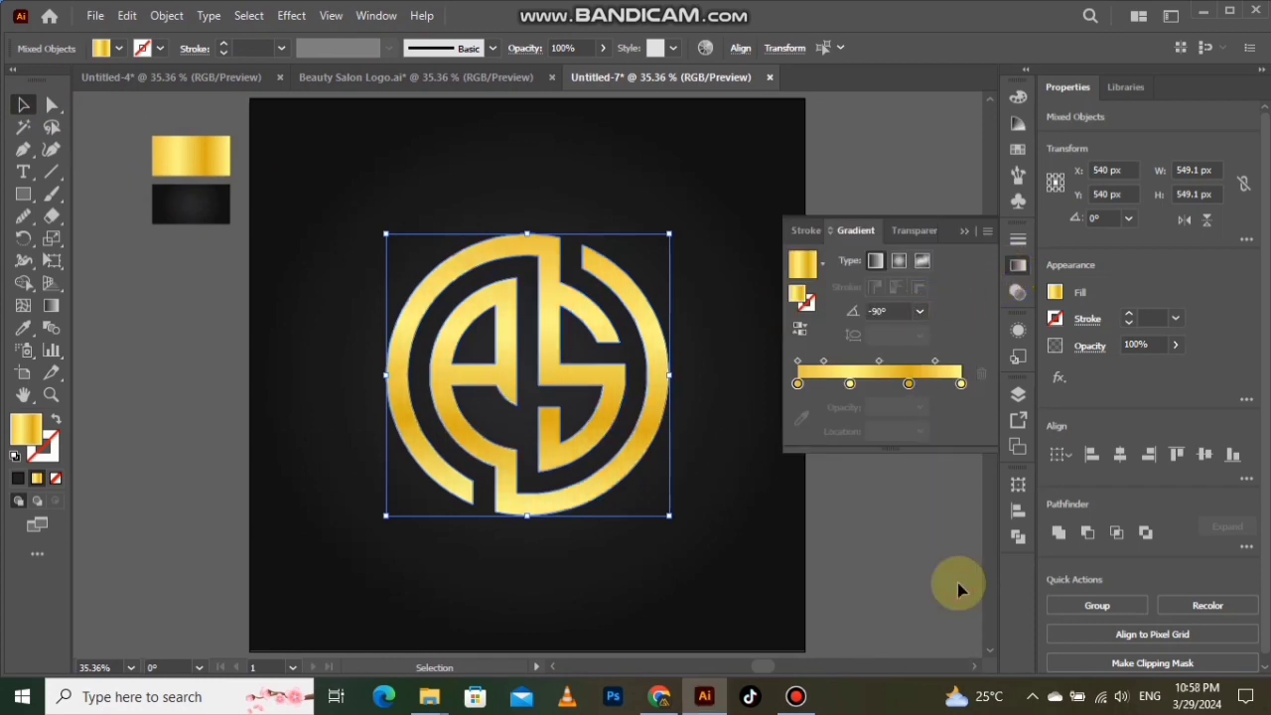
pyautogui.click(963, 239)
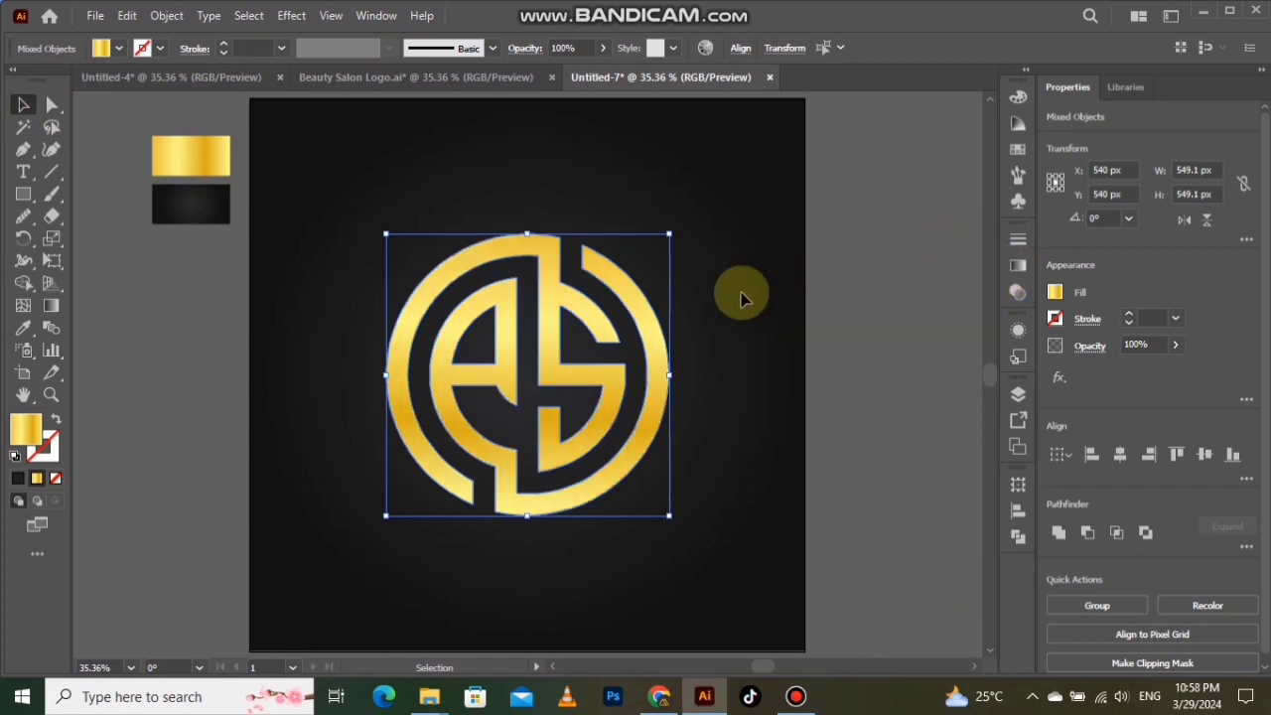
# Move the whole logo straight up on the background to leave room for text below it
pyautogui.click(732, 292)
pyautogui.click(582, 340)
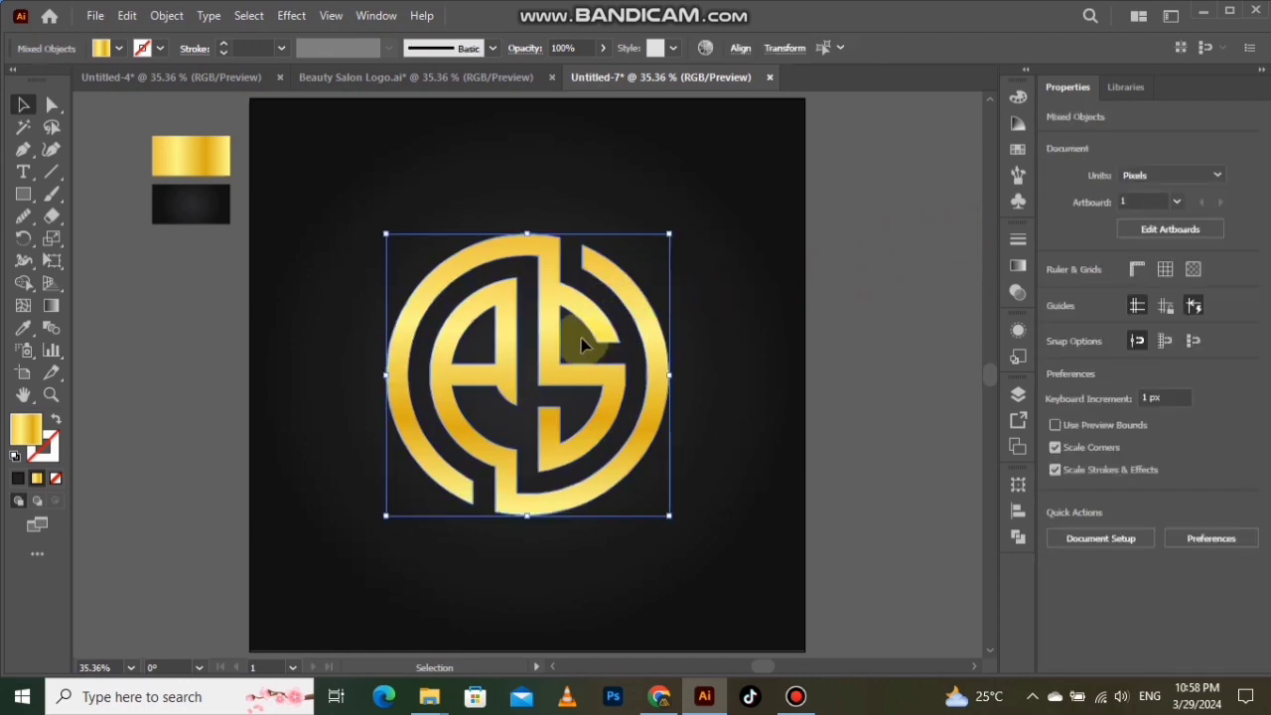
pyautogui.moveTo(582, 340); pyautogui.dragTo(575, 257)
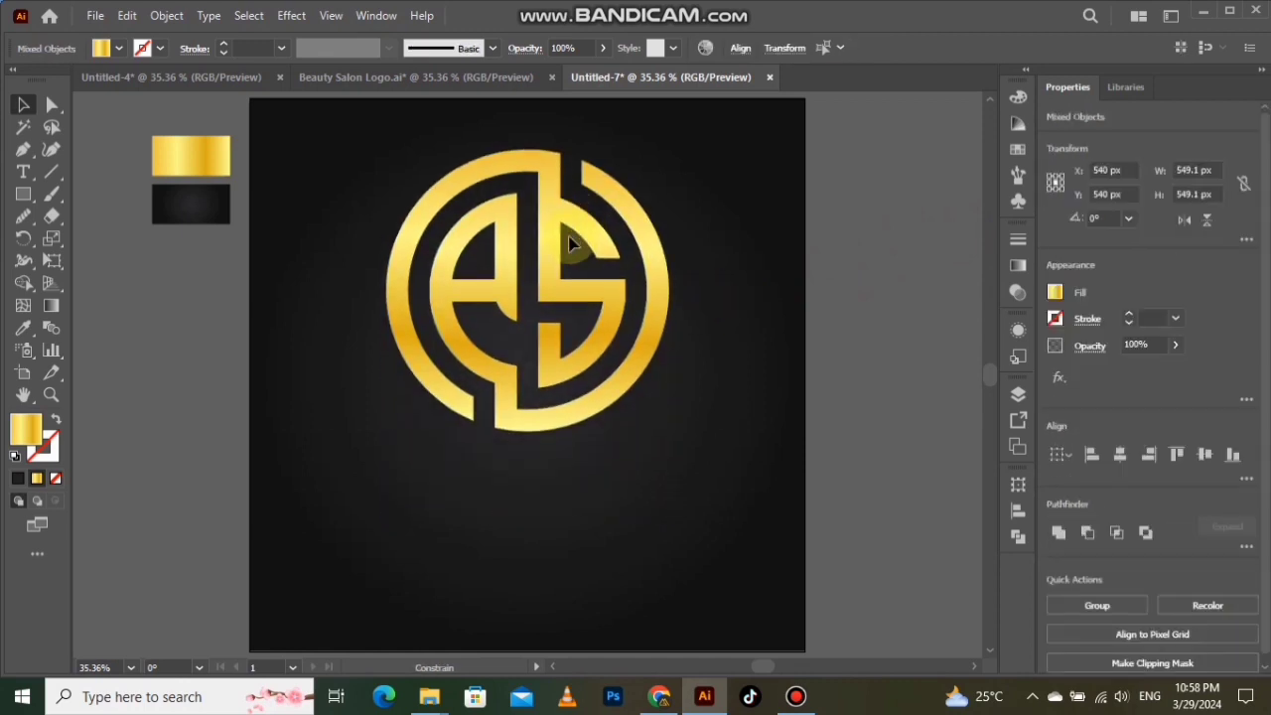
pyautogui.click(340, 283)
# Add the text "A + S LOGO" at 72 pt below the emblem
pyautogui.click(23, 173)
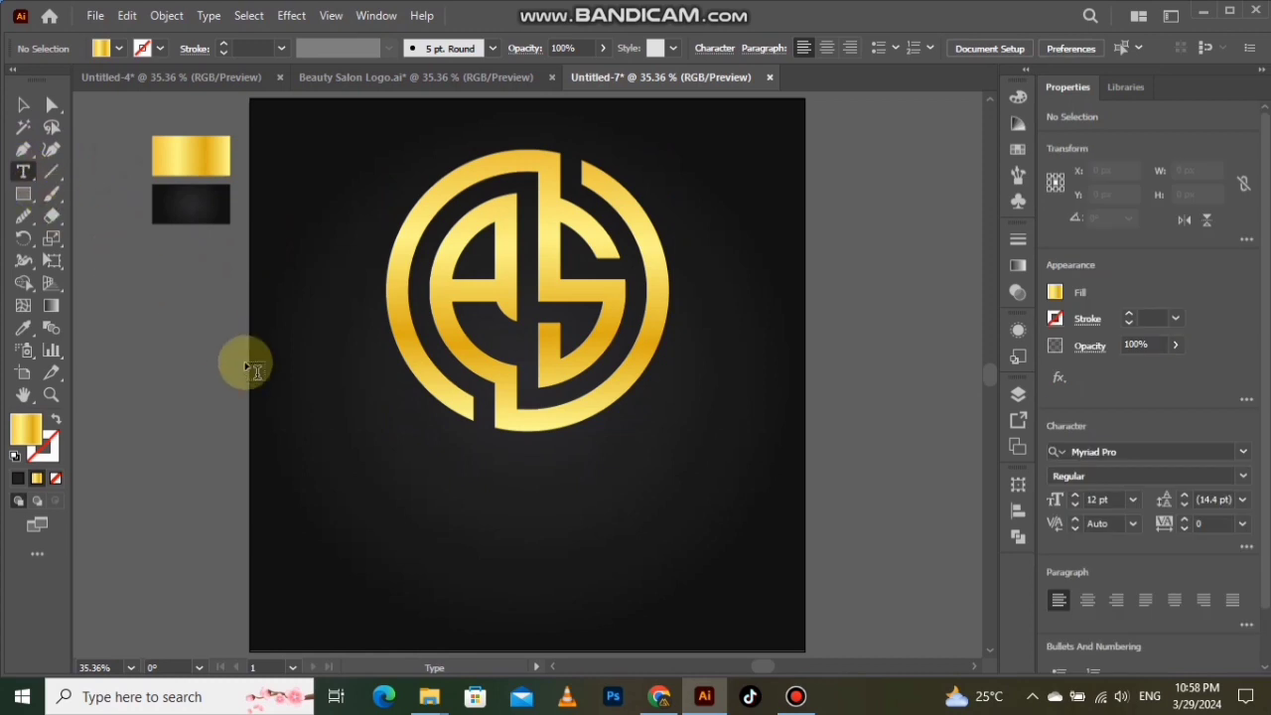
pyautogui.click(424, 486)
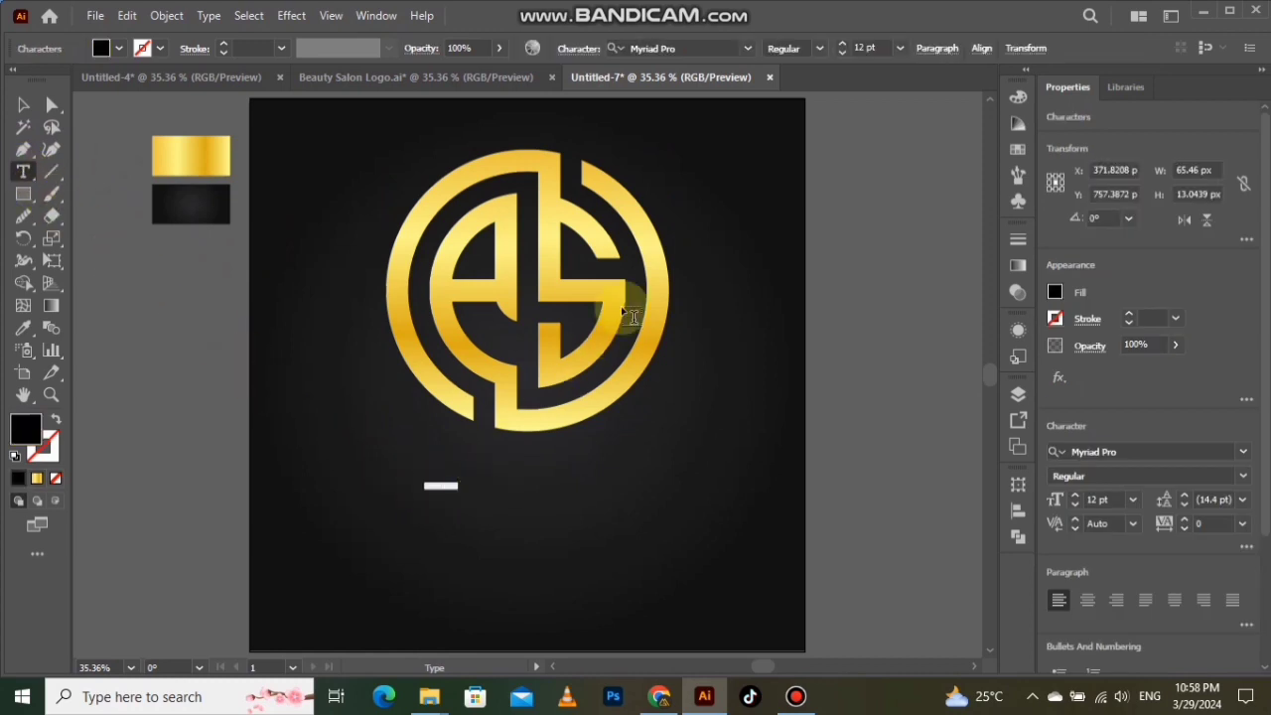
pyautogui.click(899, 49)
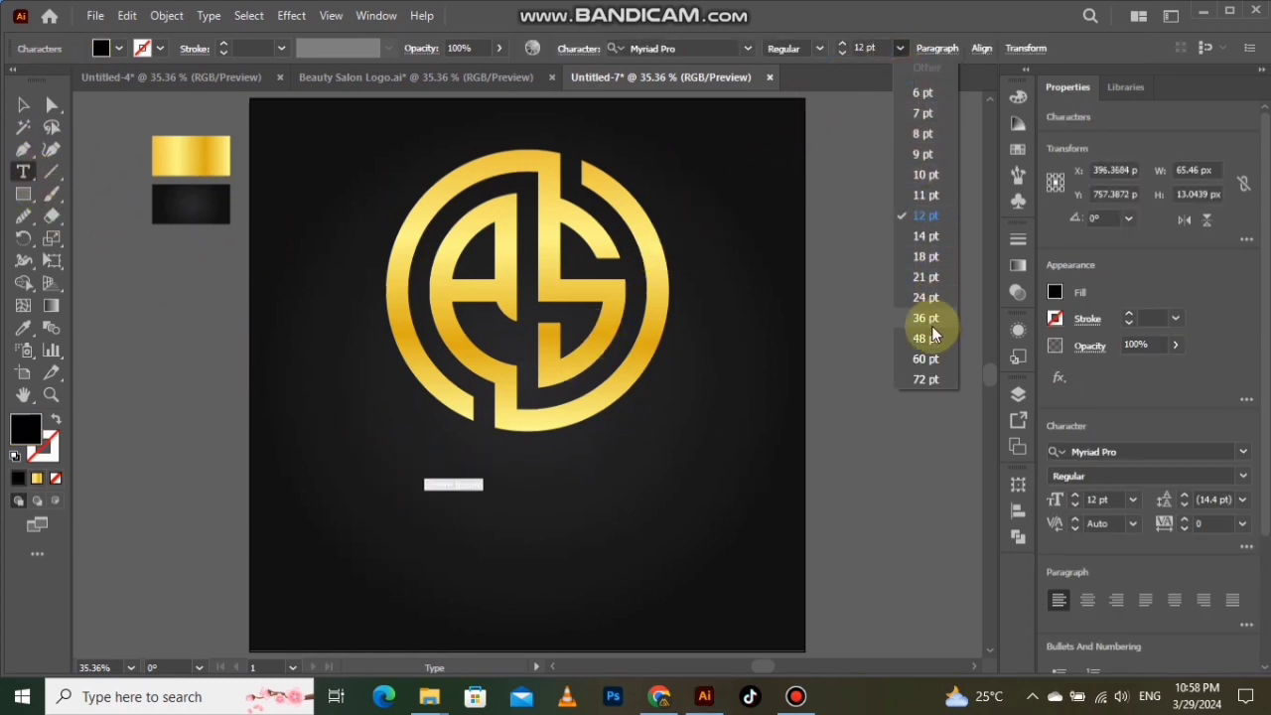
pyautogui.click(930, 380)
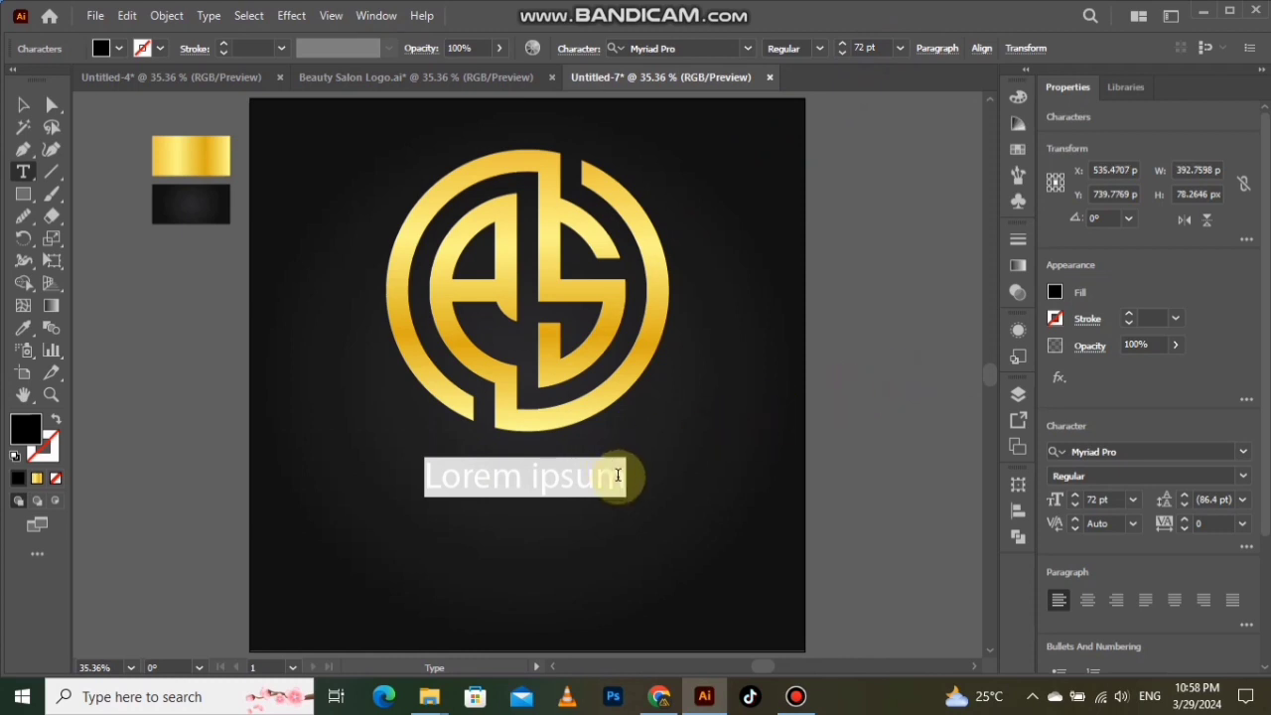
pyautogui.click(618, 476)
pyautogui.press('BackSpace')
pyautogui.press('BackSpace')
pyautogui.press('BackSpace')
pyautogui.press('BackSpace')
pyautogui.press('BackSpace')
pyautogui.press('BackSpace')
pyautogui.press('BackSpace')
pyautogui.press('BackSpace')
pyautogui.press('BackSpace')
pyautogui.press('BackSpace')
pyautogui.press('BackSpace')
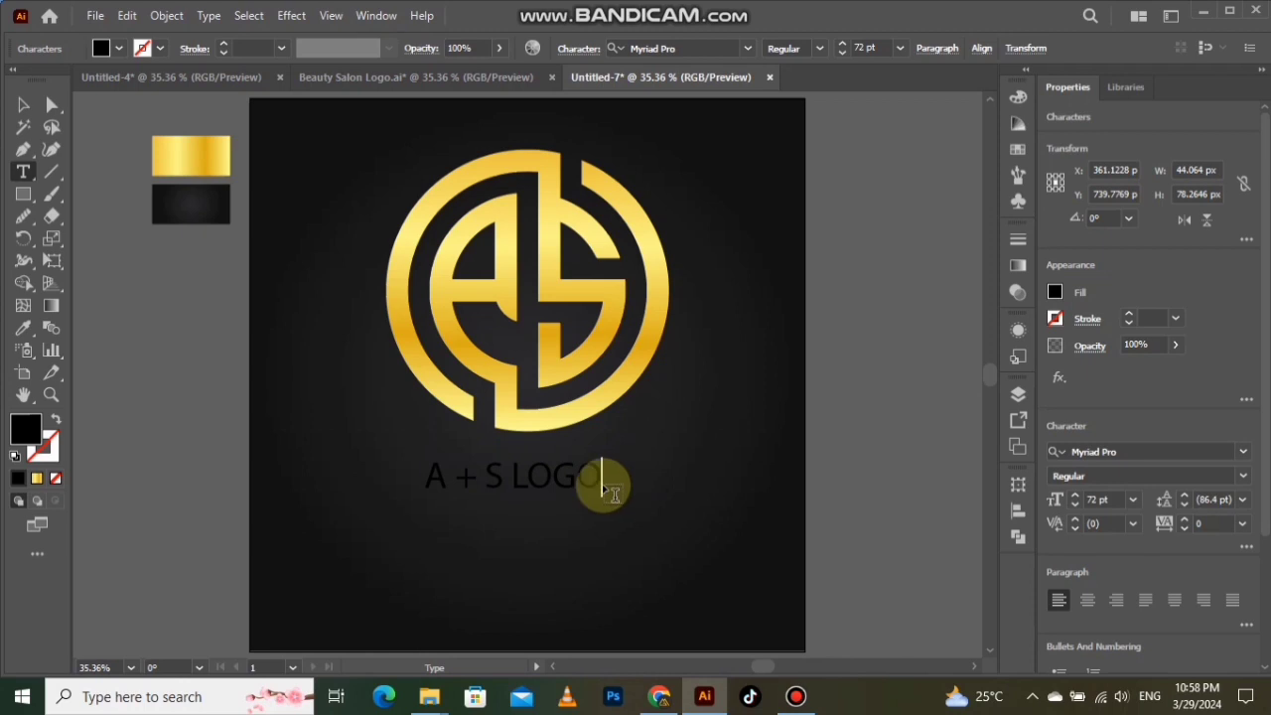
# Set the font of the "A + S LOGO" text to Franklin Gothic Heavy
pyautogui.click(16, 108)
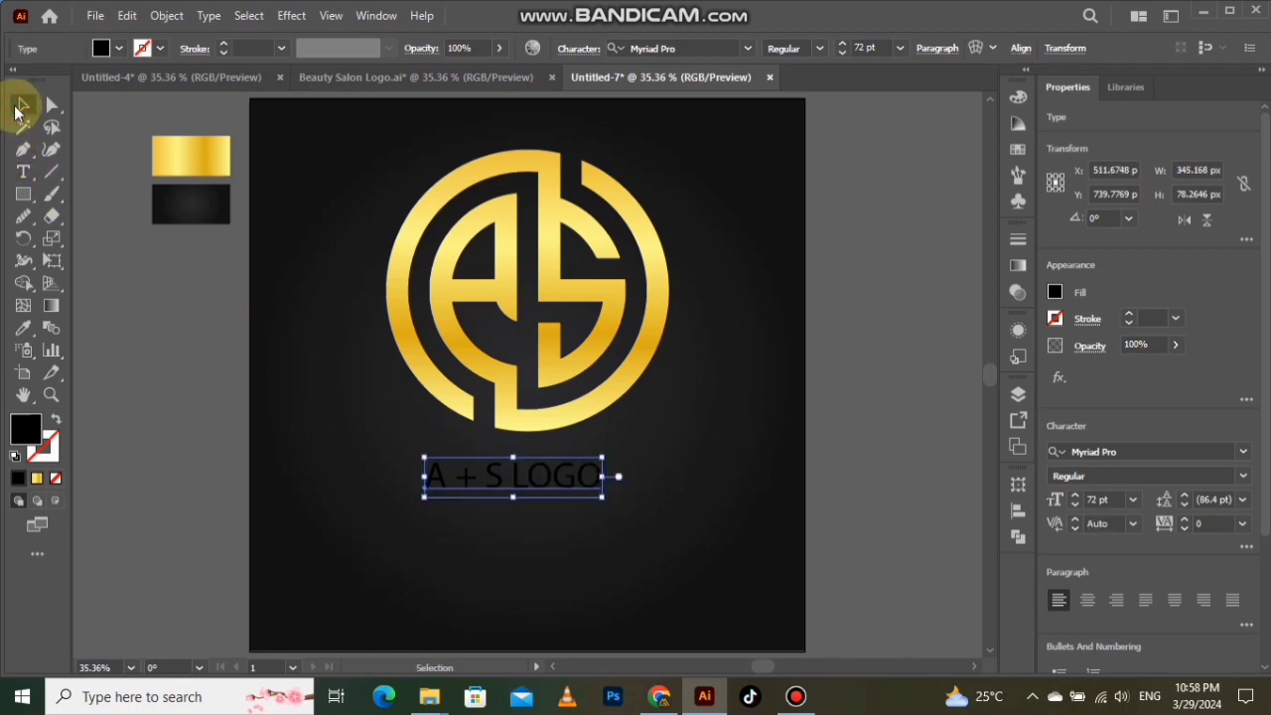
pyautogui.click(747, 49)
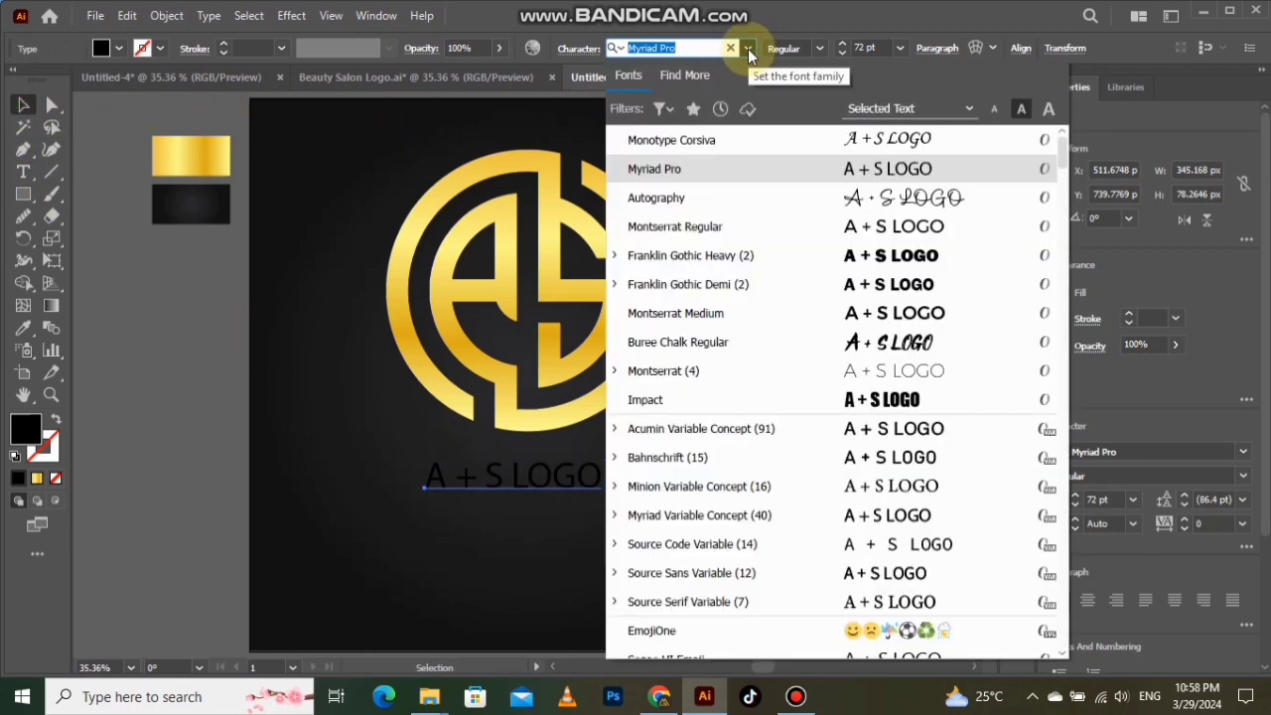
pyautogui.click(869, 260)
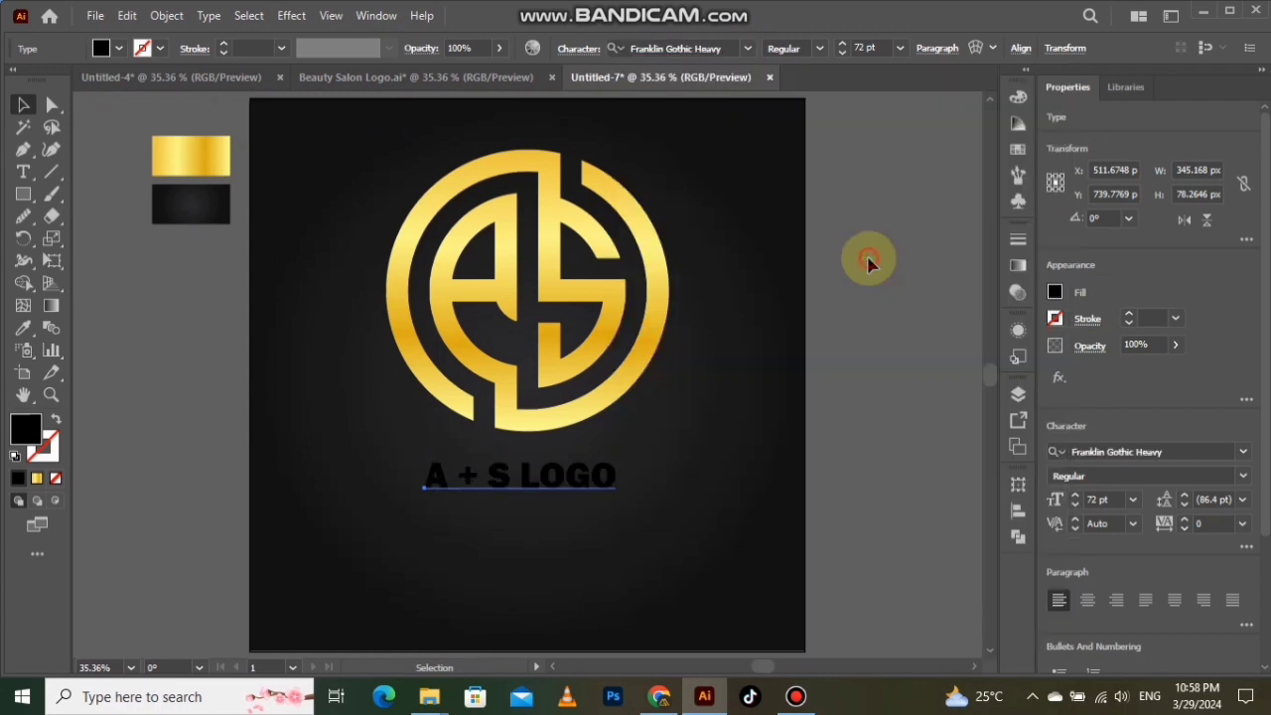
# Enlarge the "A + S LOGO" text to about 87 pt and centre it horizontally on the artboard
pyautogui.moveTo(615, 501); pyautogui.dragTo(657, 533)
pyautogui.scroll(-3, 1169, 561)
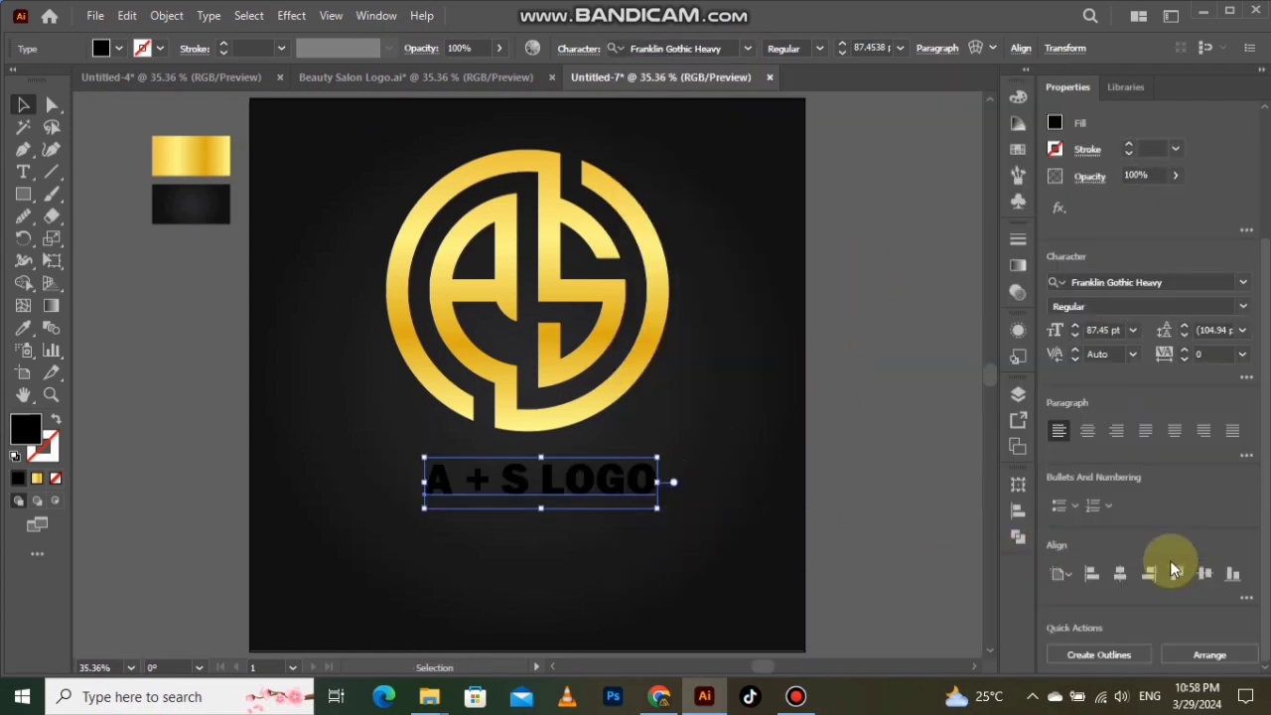
pyautogui.click(1120, 573)
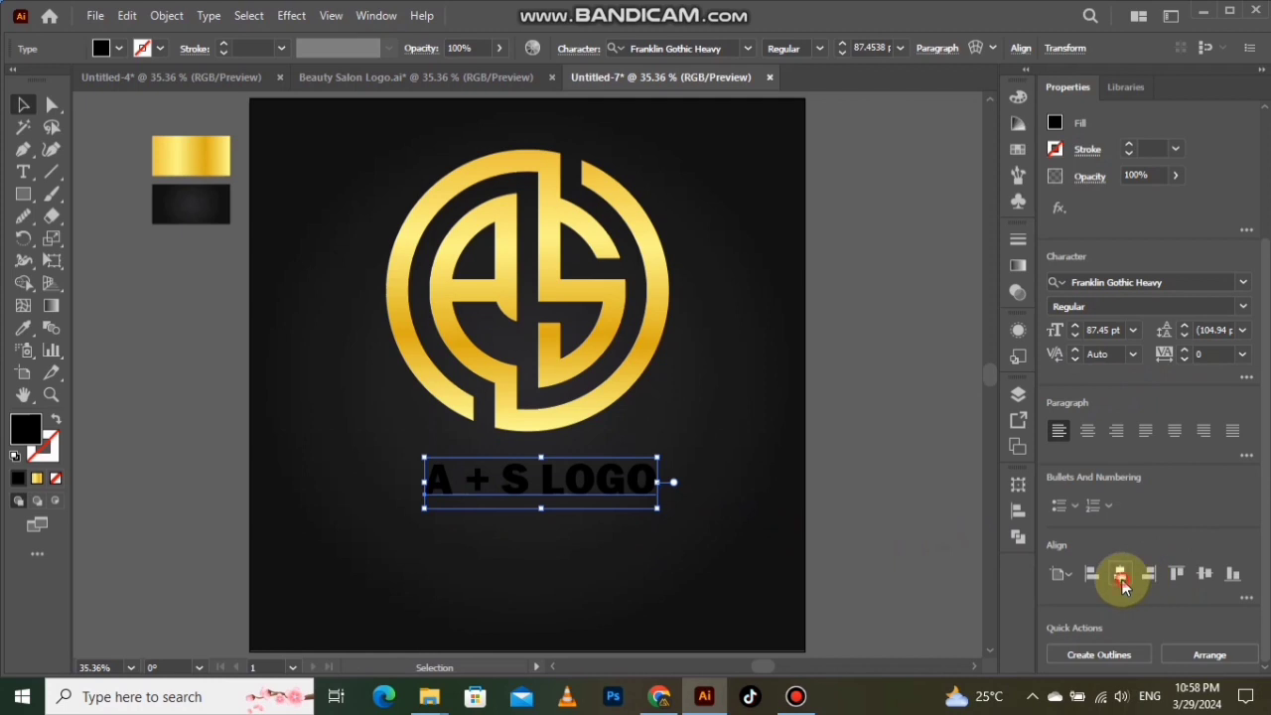
# Convert the text to outlines and scale it to the emblem's width, about 549 px
pyautogui.rightClick(591, 494)
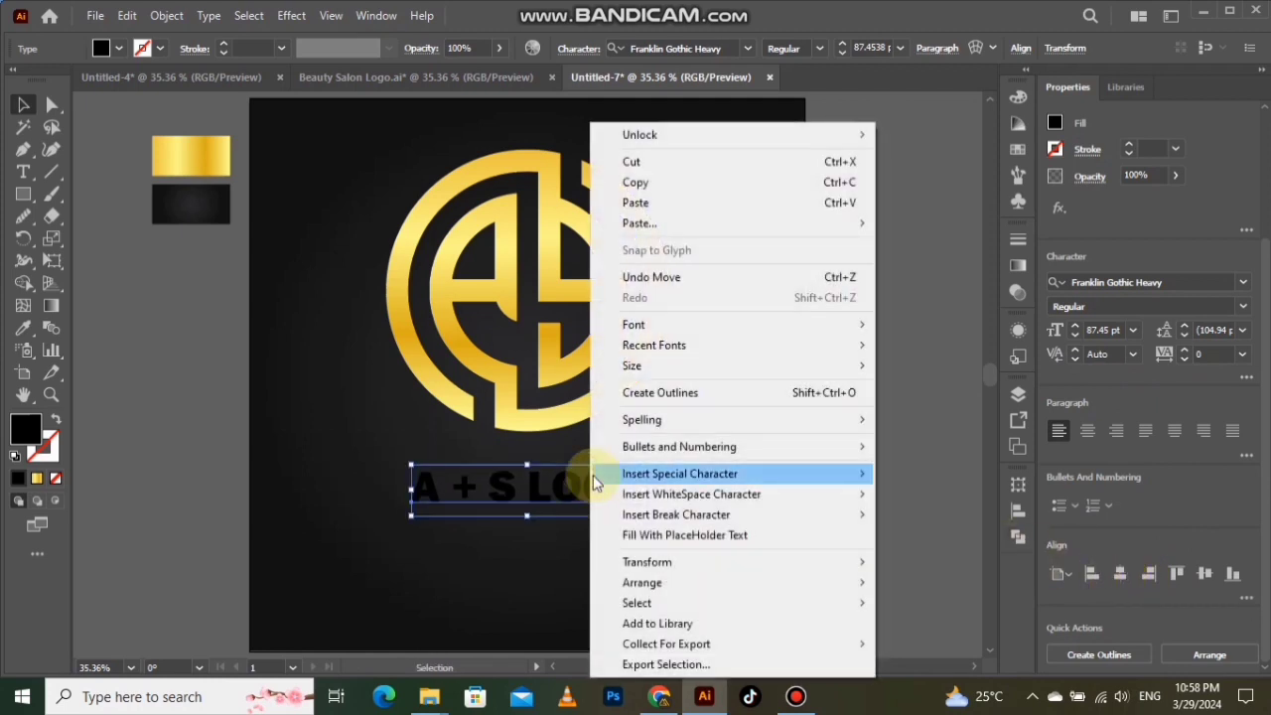
pyautogui.click(660, 392)
pyautogui.moveTo(640, 501); pyautogui.dragTo(662, 532)
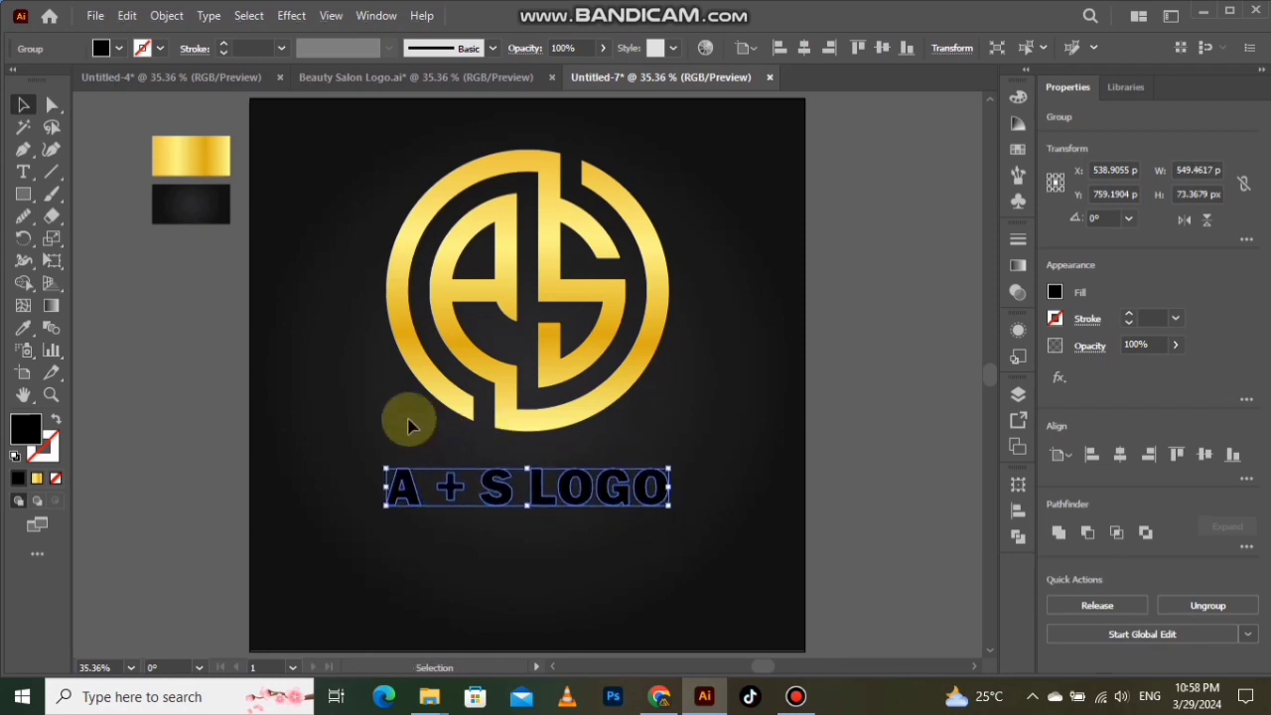
# Fill the outlined text with the gold gradient sample and set its gradient angle to -90°
pyautogui.click(23, 327)
pyautogui.click(204, 149)
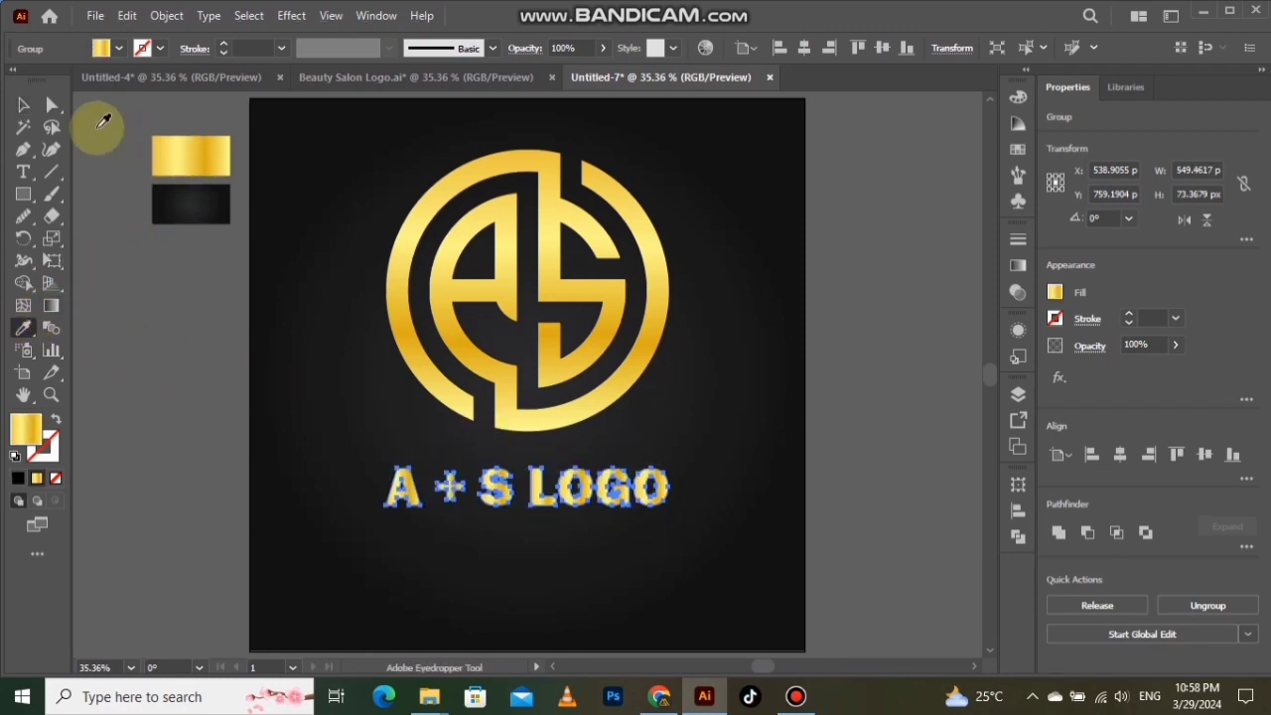
pyautogui.click(23, 104)
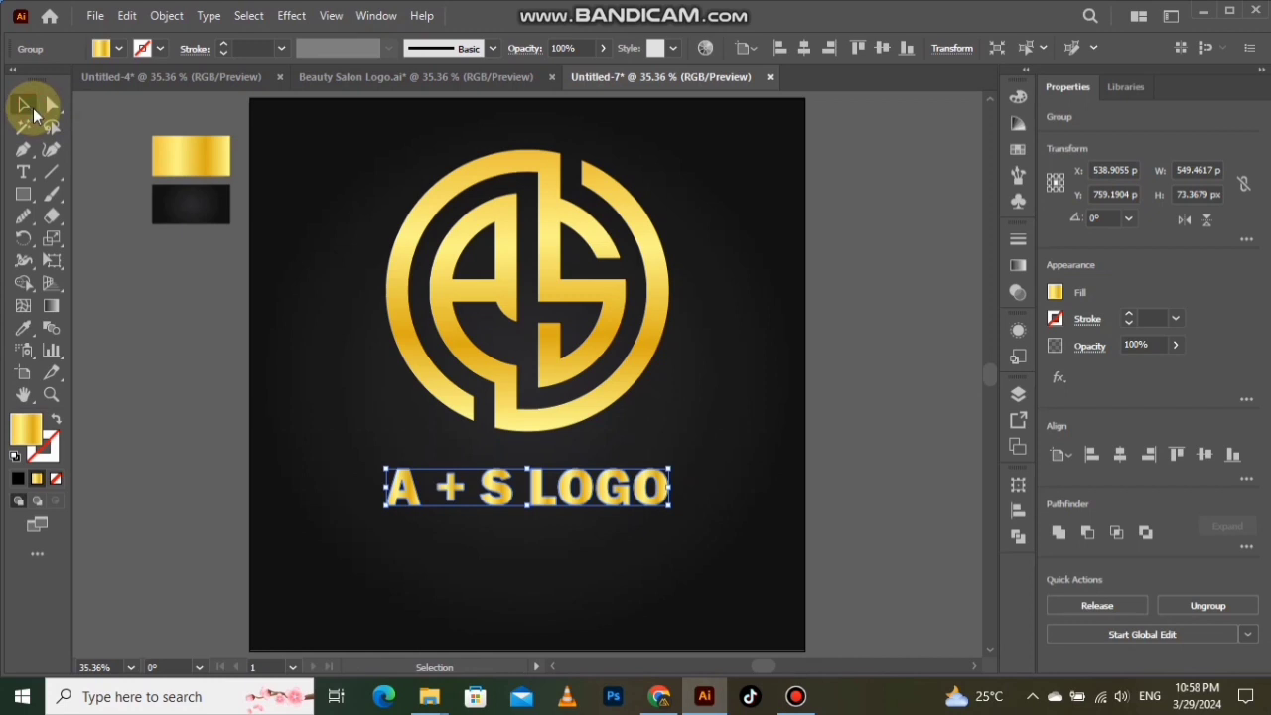
pyautogui.click(1014, 272)
pyautogui.click(925, 312)
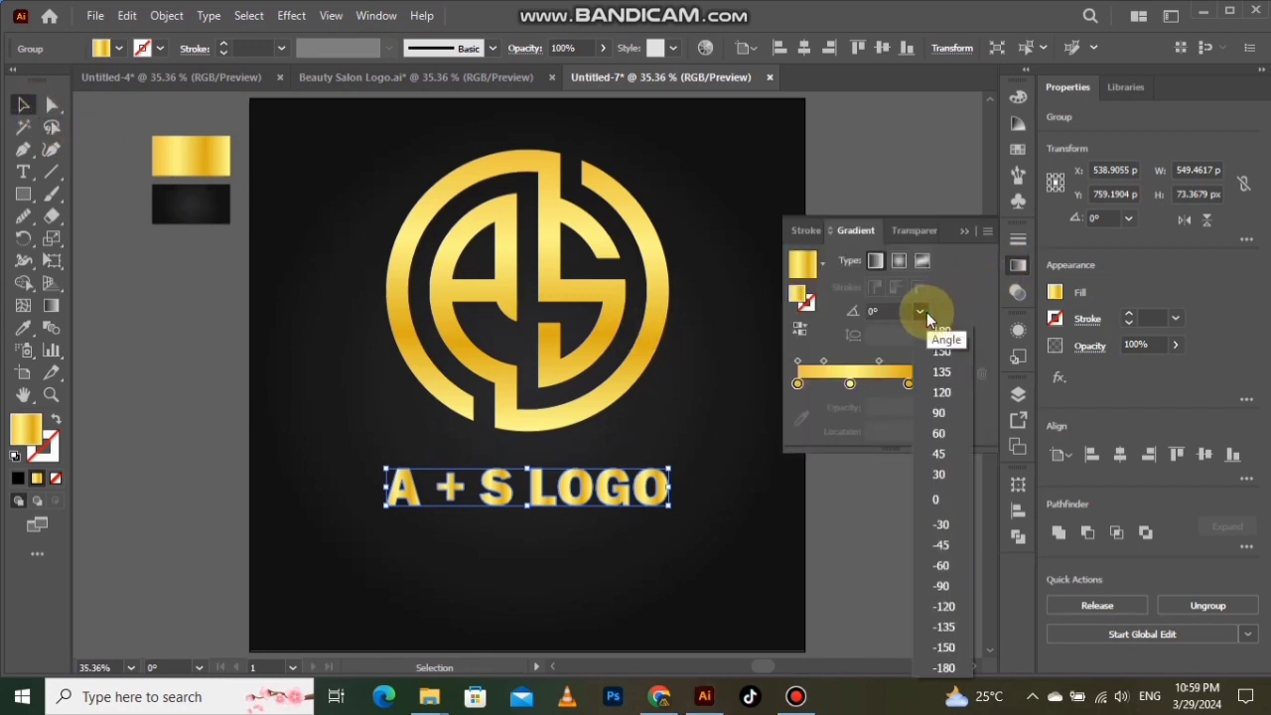
pyautogui.click(942, 586)
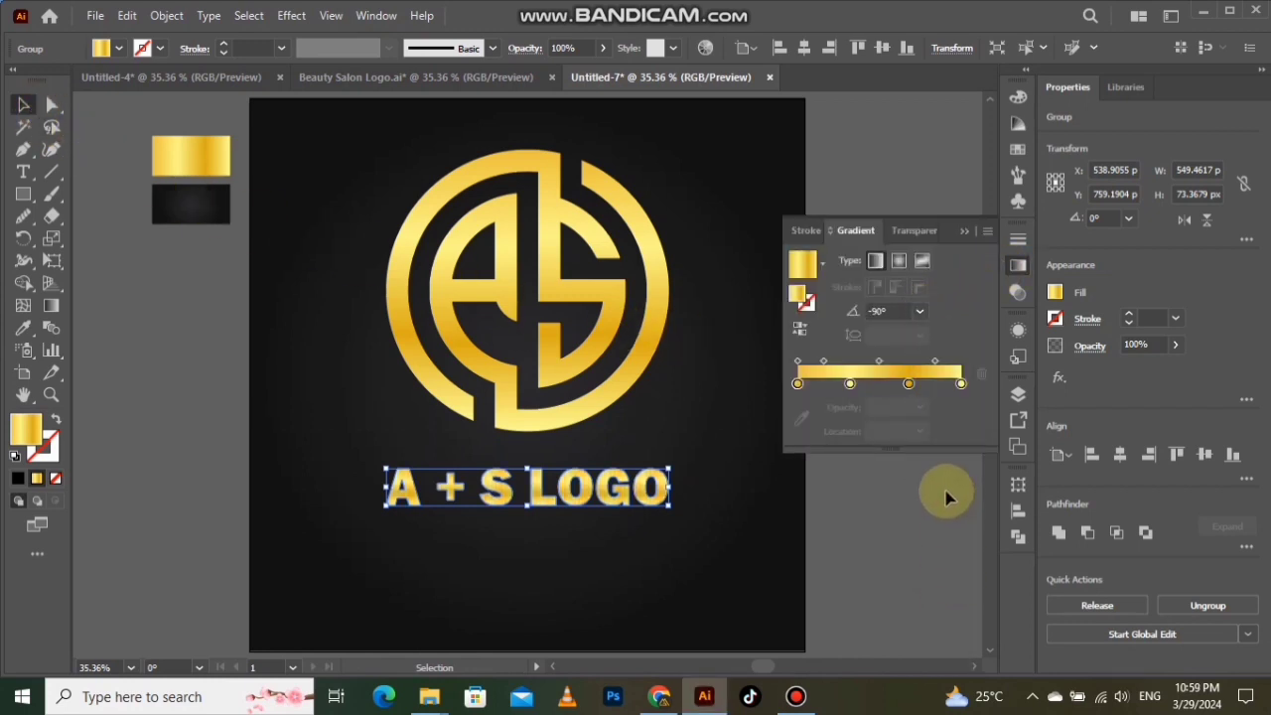
pyautogui.click(961, 232)
pyautogui.click(715, 253)
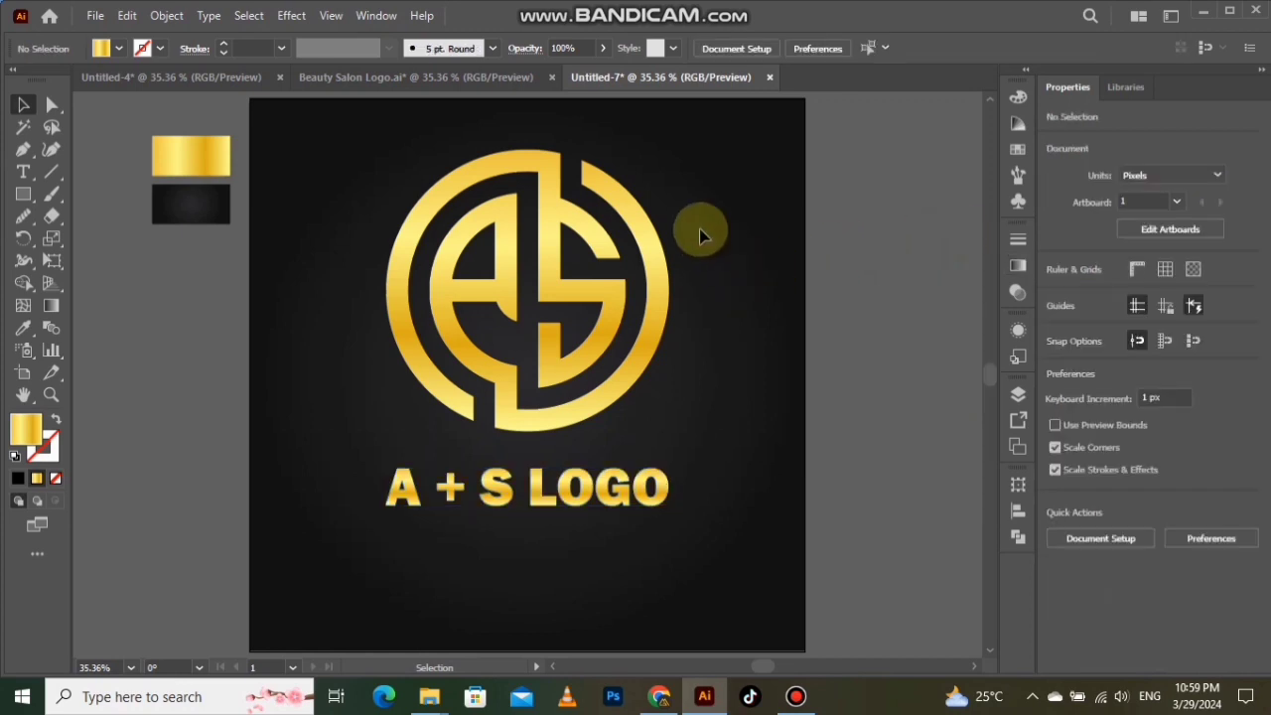
# Group the emblem with the text and centre the group horizontally and vertically on the artboard
pyautogui.moveTo(673, 168); pyautogui.dragTo(375, 528)
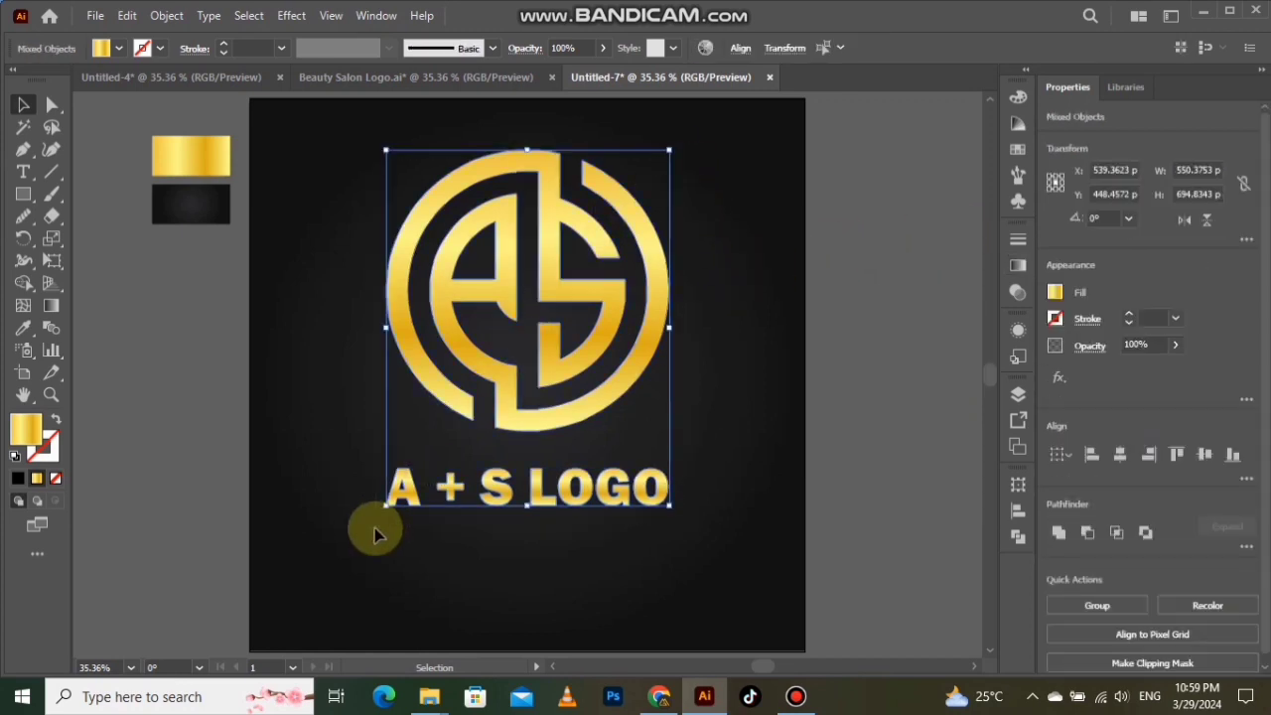
pyautogui.press('a')
pyautogui.hotkey('ctrl', 'g')
pyautogui.press('v')
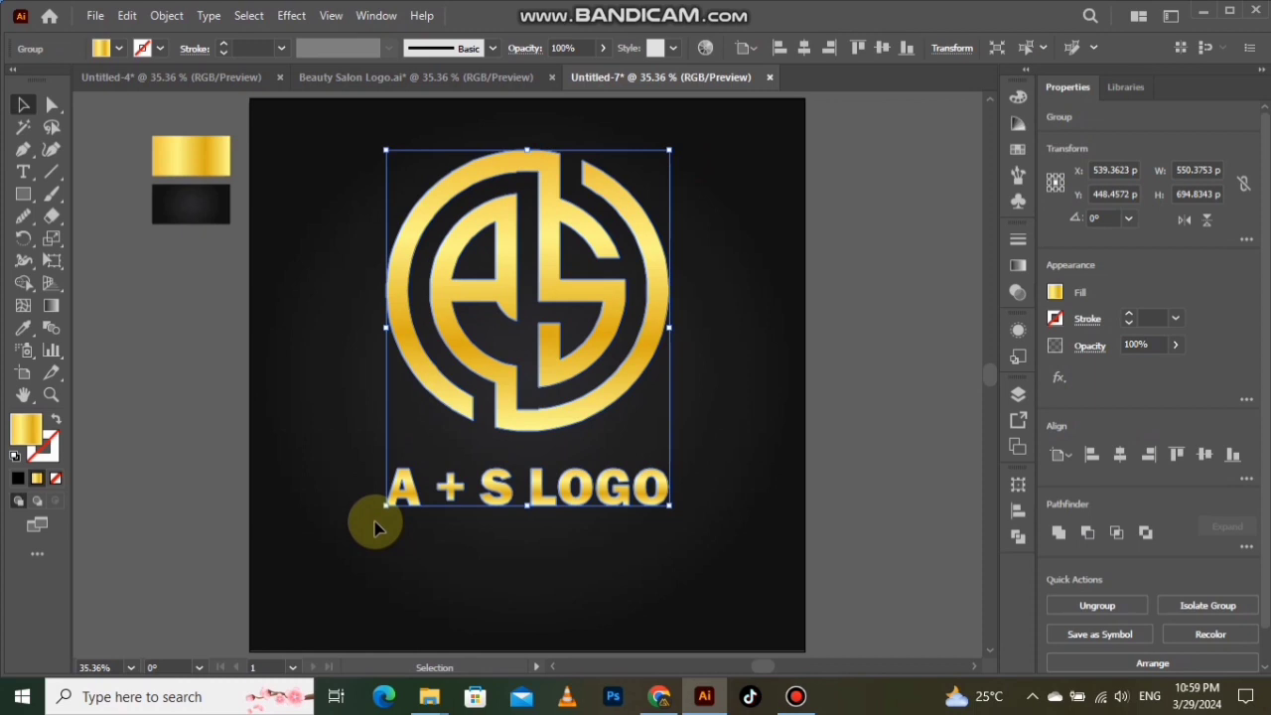
pyautogui.click(804, 49)
pyautogui.click(882, 49)
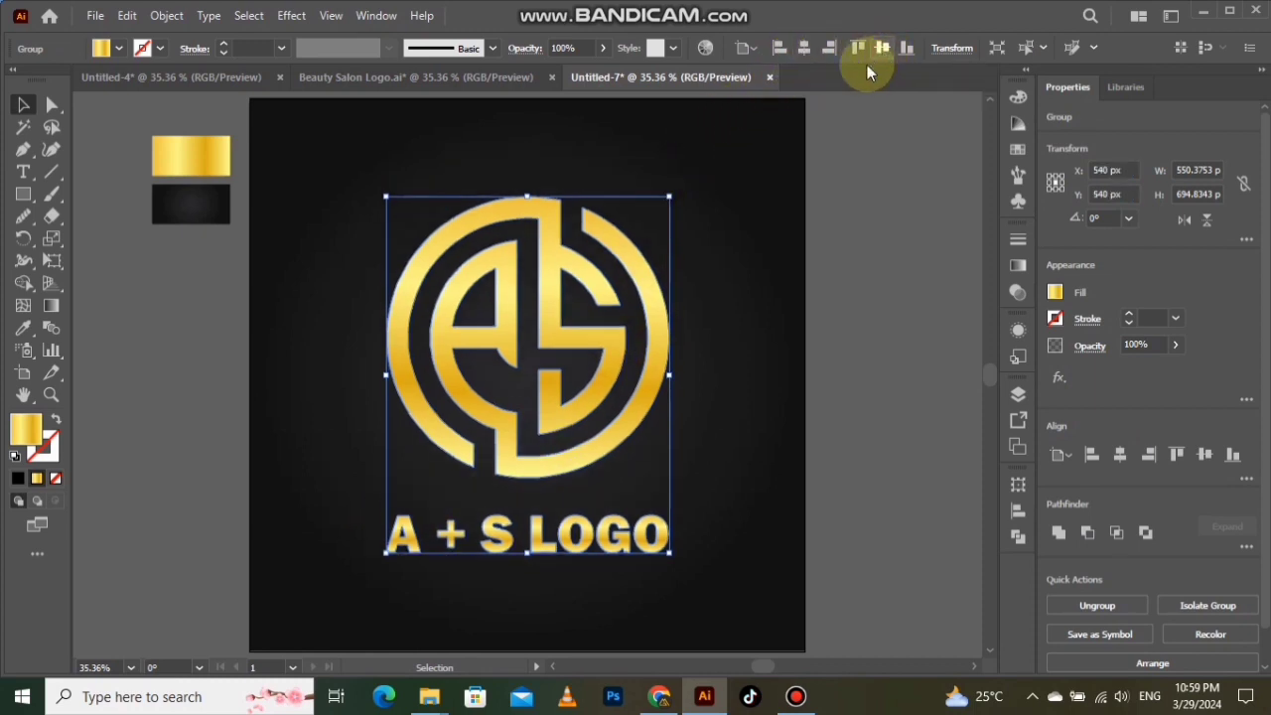
# Delete the gold and dark gradient sample rectangles beside the artboard
pyautogui.click(736, 240)
pyautogui.click(180, 144)
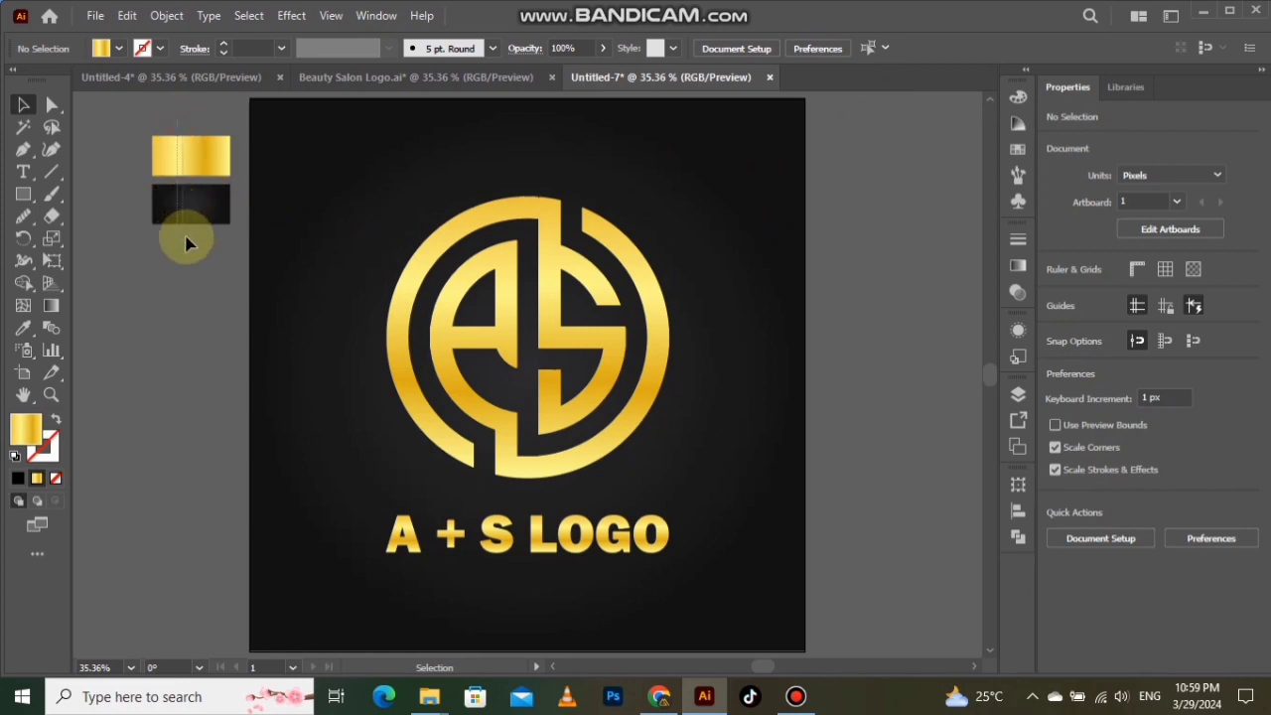
pyautogui.moveTo(189, 243); pyautogui.dragTo(192, 244)
pyautogui.press('Delete')
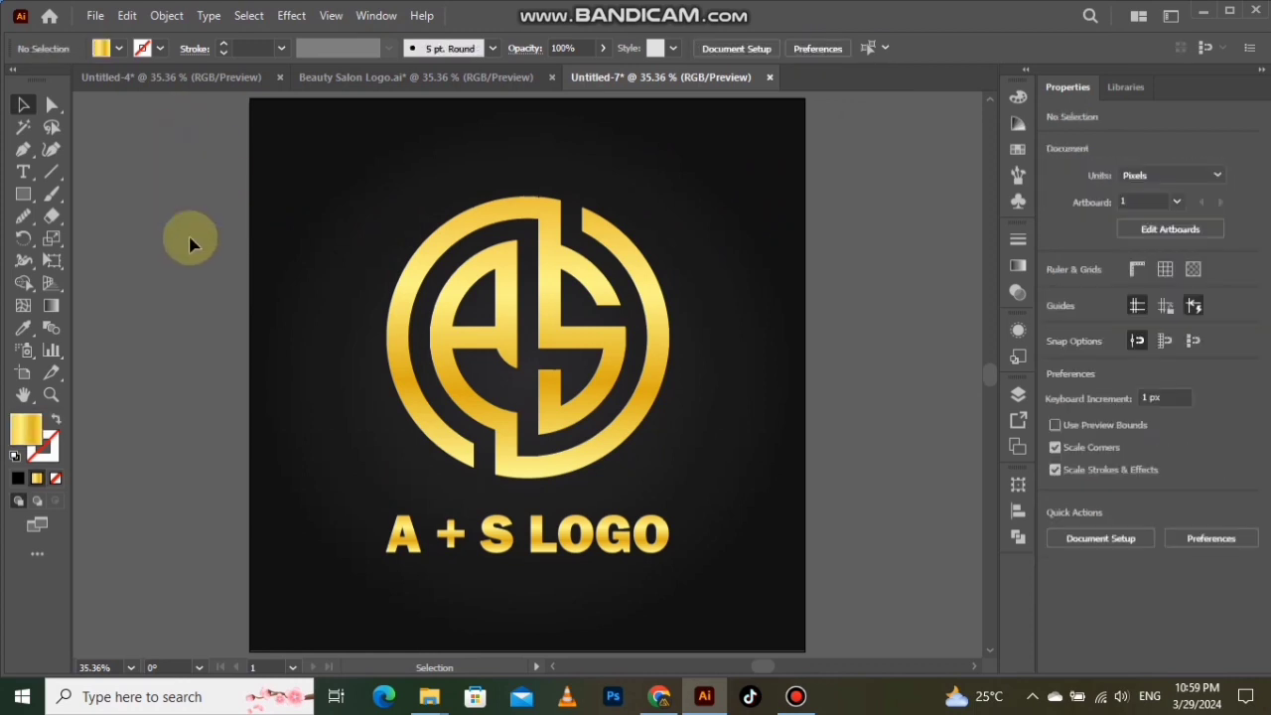